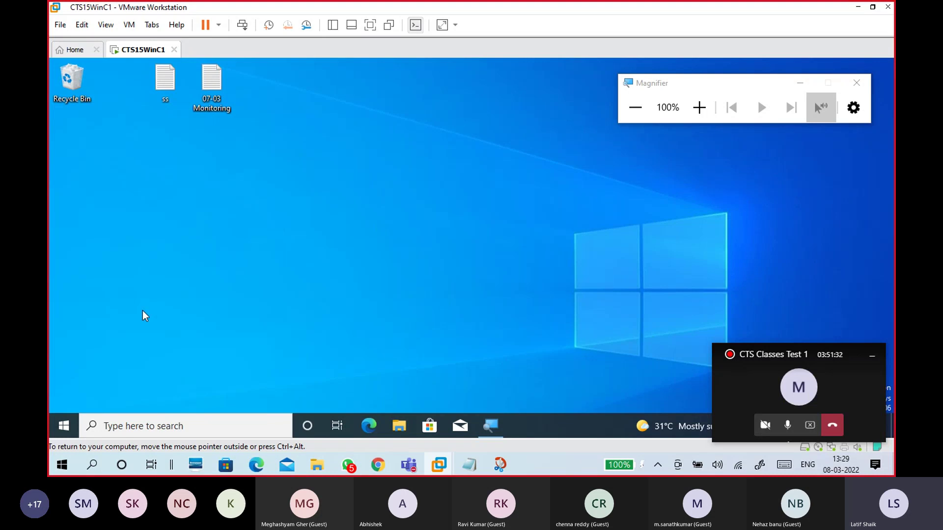
# Step: Open the Accounts settings of the Windows 10 virtual machine at 125% magnification and review the current account's information
pyautogui.click(64, 431)
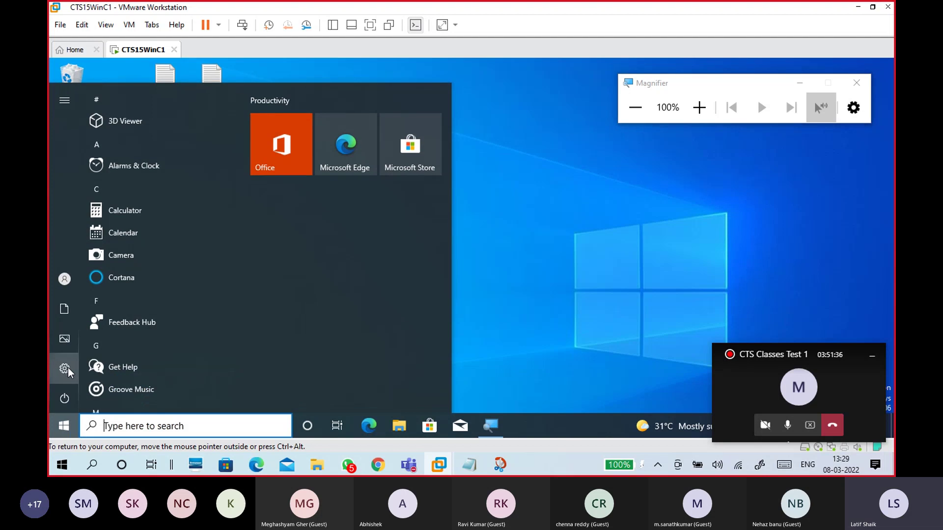
pyautogui.click(66, 368)
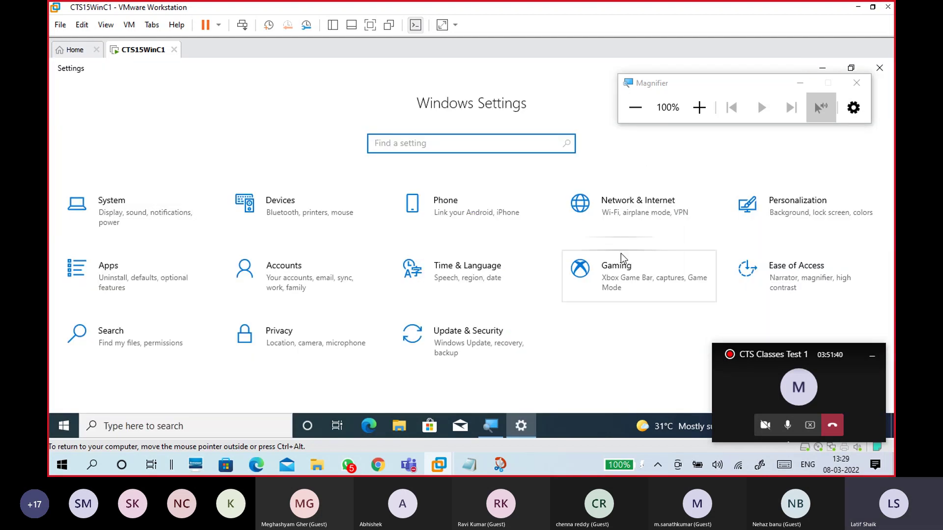
pyautogui.click(699, 107)
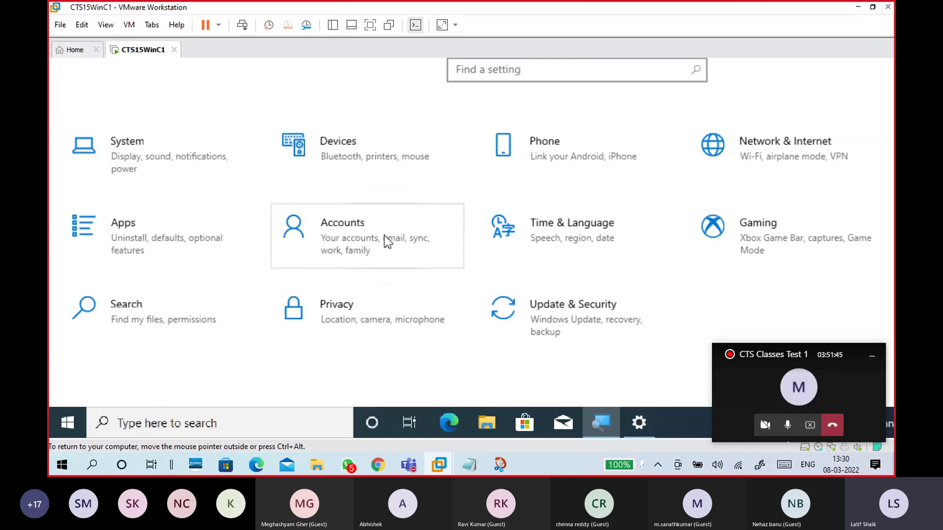
pyautogui.click(387, 240)
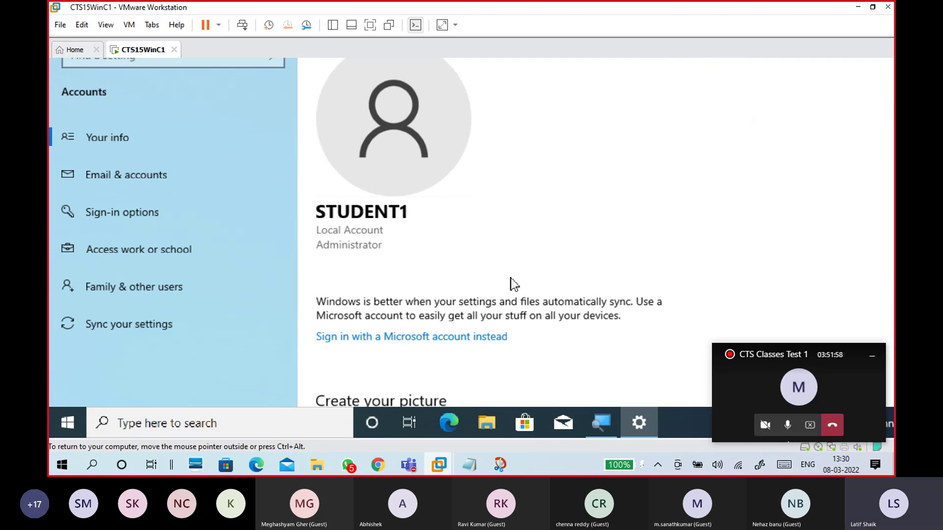
pyautogui.scroll(-3, 553, 324)
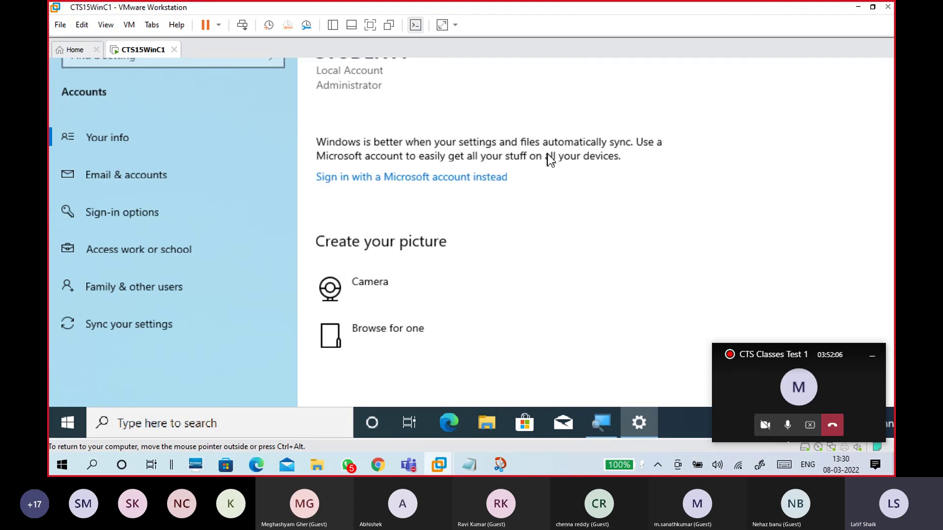
pyautogui.scroll(2, 550, 160)
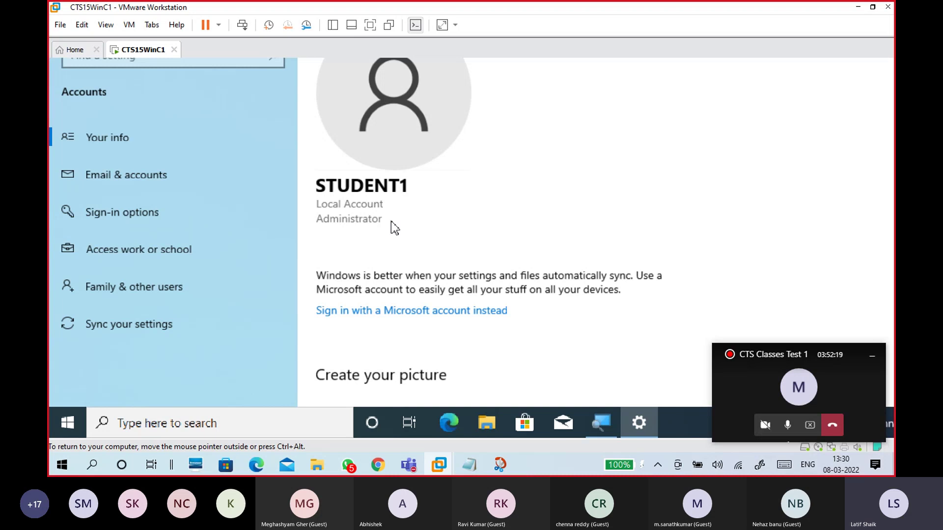
# Step: Open the account's Sign-in options and review the available sign-in methods at 125% magnification
pyautogui.click(204, 188)
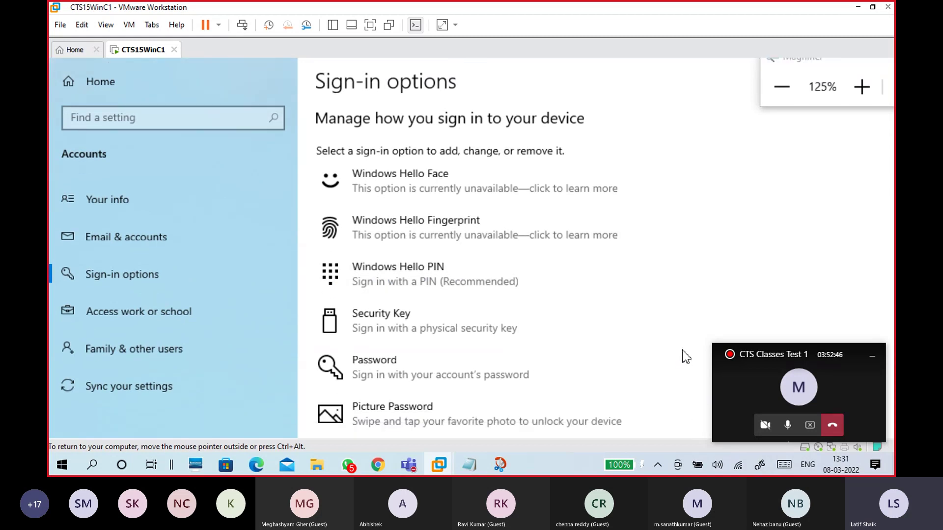
pyautogui.click(746, 89)
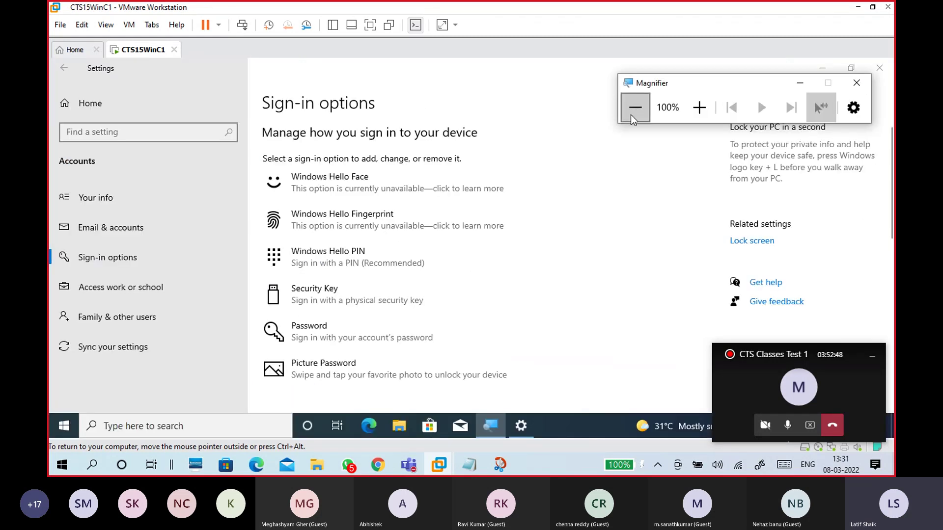
pyautogui.click(699, 107)
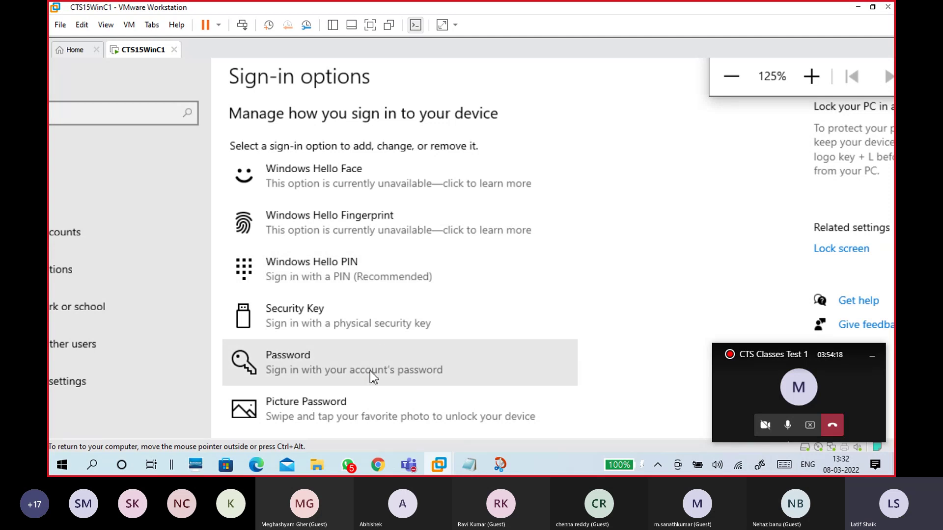
pyautogui.scroll(-1, 364, 385)
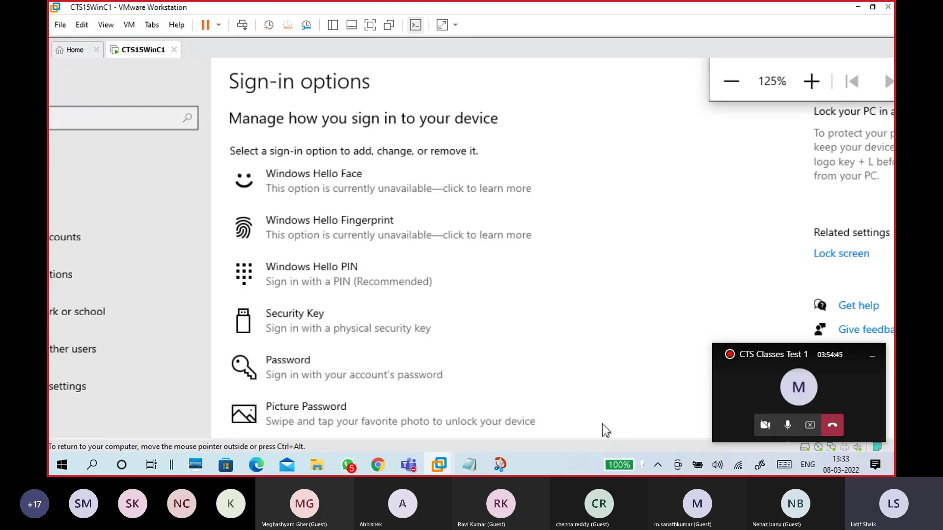
# Step: Switch to Snip & Sketch on the host and capture a rectangular snip of the Sign-in options list
pyautogui.hotkey('ctrl', 'alt')
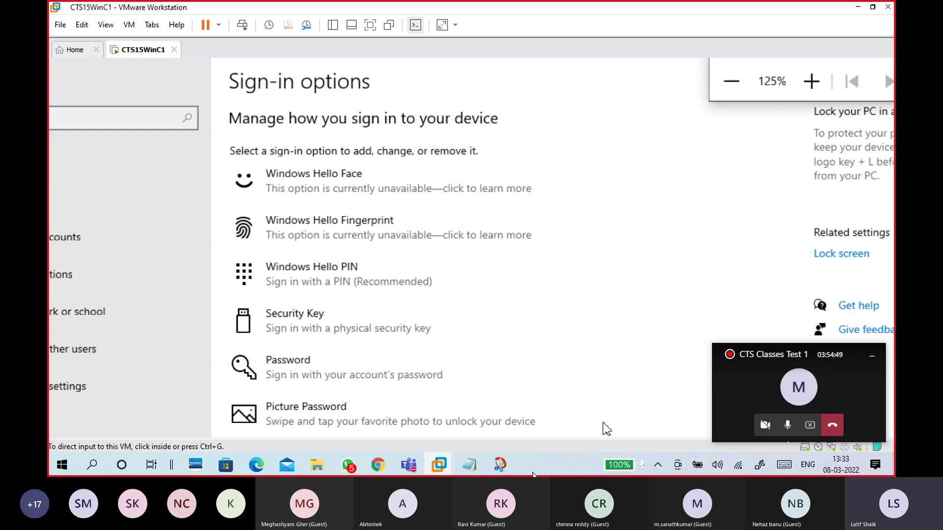
pyautogui.click(549, 407)
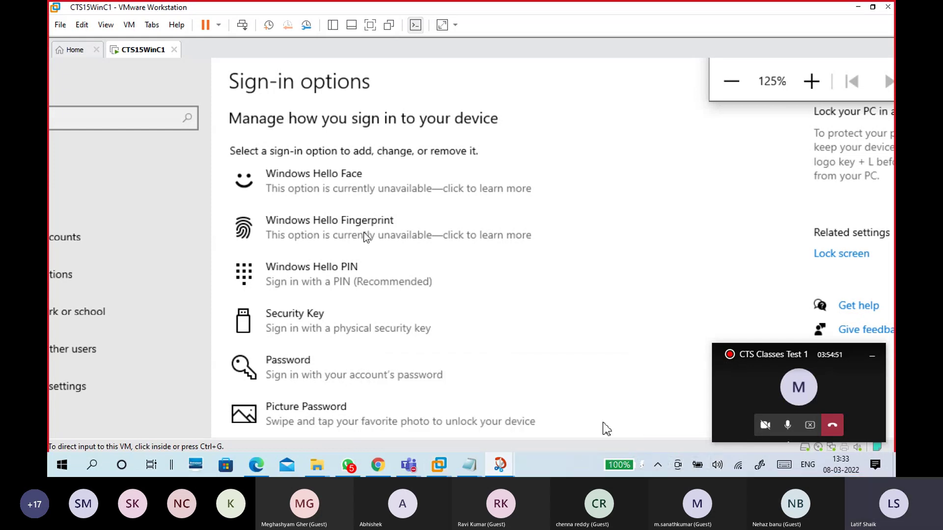
pyautogui.click(78, 32)
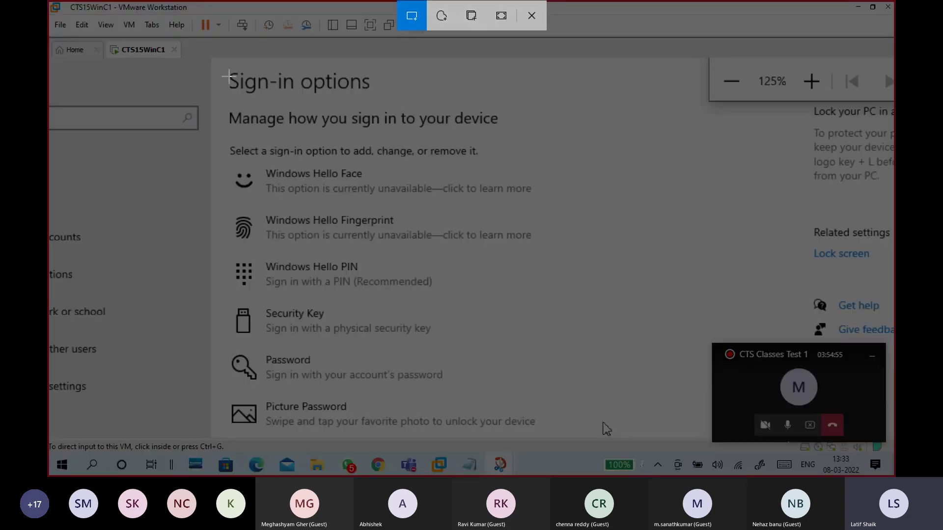
pyautogui.moveTo(214, 62)
pyautogui.mouseDown()
pyautogui.moveTo(389, 159)
pyautogui.moveTo(554, 403)
pyautogui.moveTo(565, 435)
pyautogui.mouseUp()
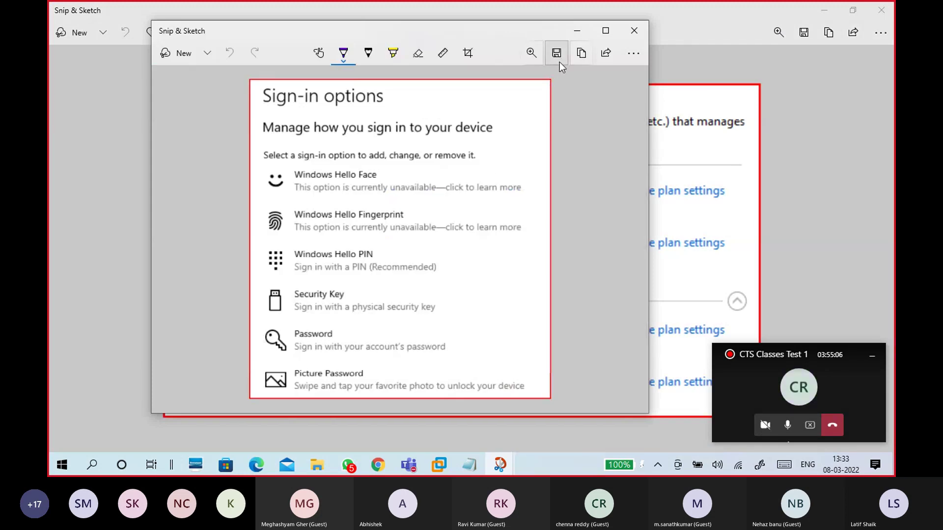
# Step: Save the snip as a JPG named "Signin Options" in the Batch 15 2022 folder
pyautogui.click(558, 54)
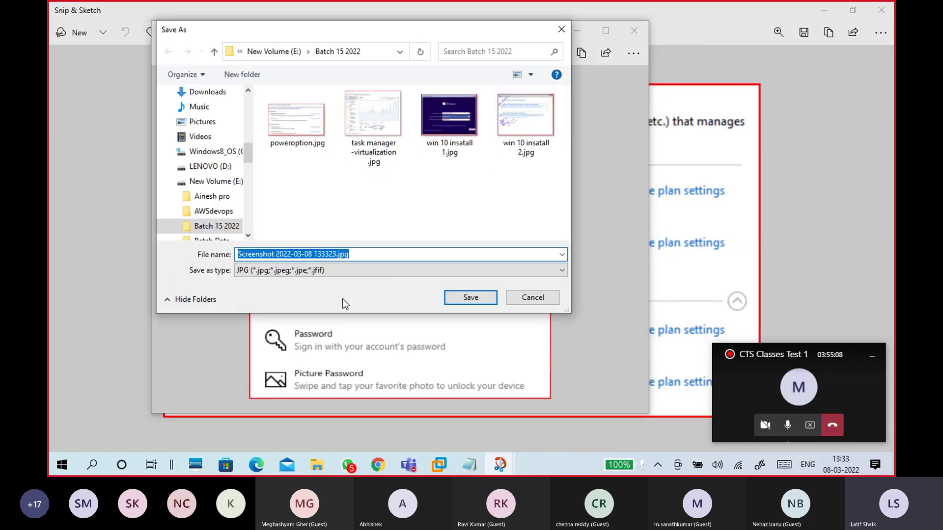
pyautogui.write('Signin')
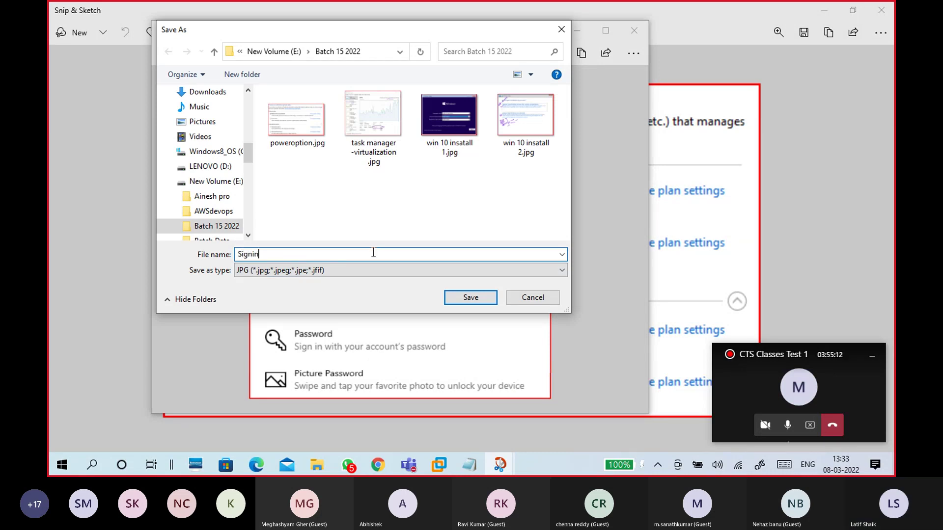
pyautogui.write(' Options')
pyautogui.press('Return')
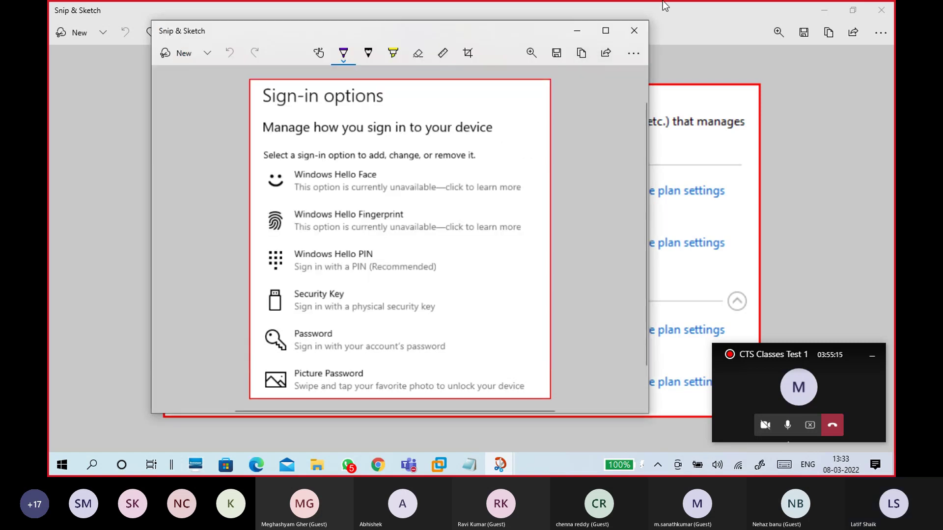
# Step: Minimize the Snip & Sketch windows, return to the virtual machine and set the magnification to 100%
pyautogui.click(577, 30)
pyautogui.click(824, 15)
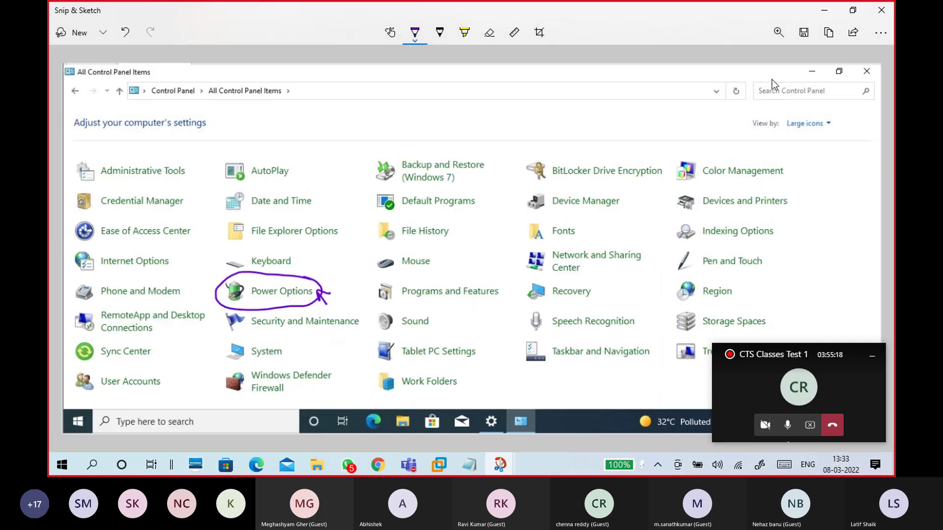
pyautogui.click(830, 10)
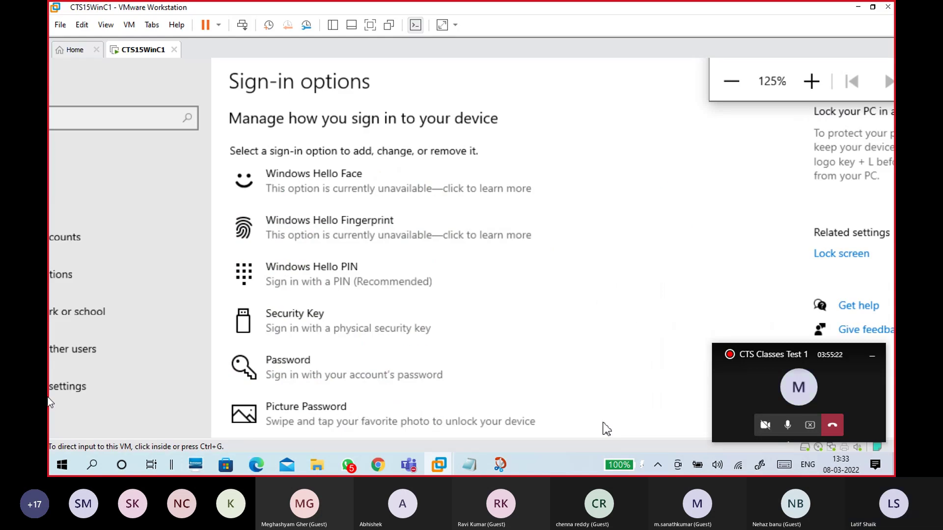
pyautogui.click(605, 429)
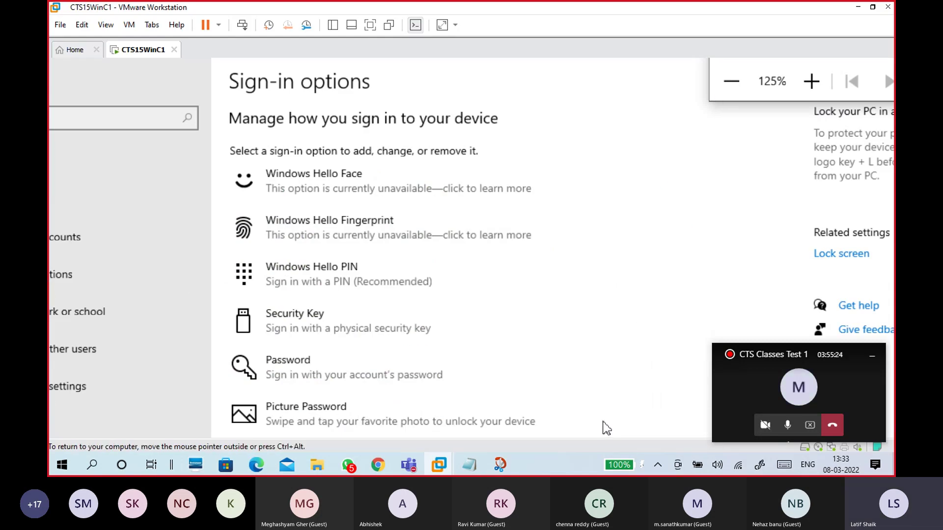
pyautogui.click(732, 85)
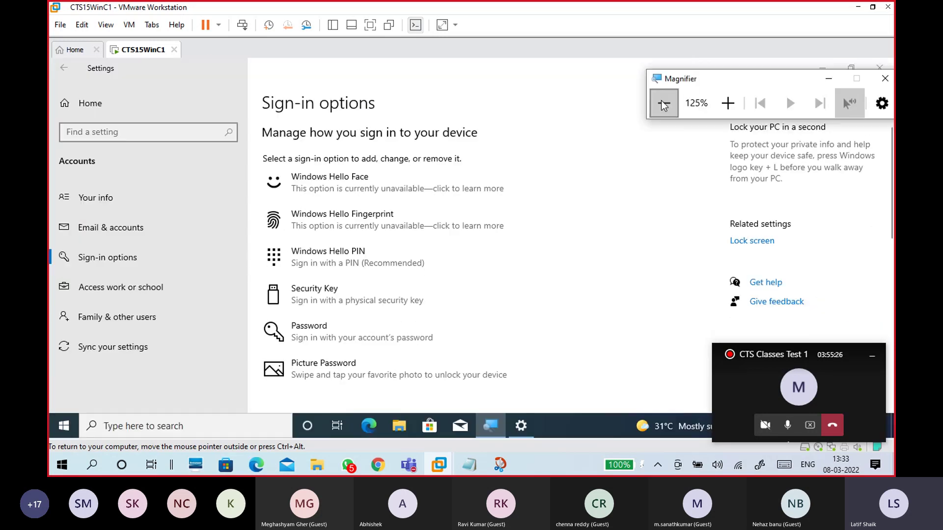
# Step: View the Access work or school settings and review the Family & other users options, including Other users and Assigned access
pyautogui.click(140, 288)
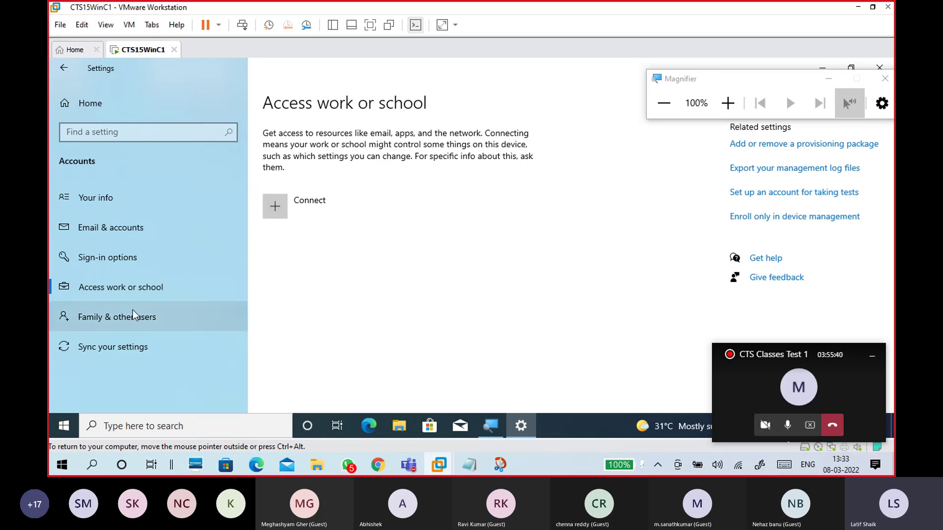
pyautogui.click(129, 323)
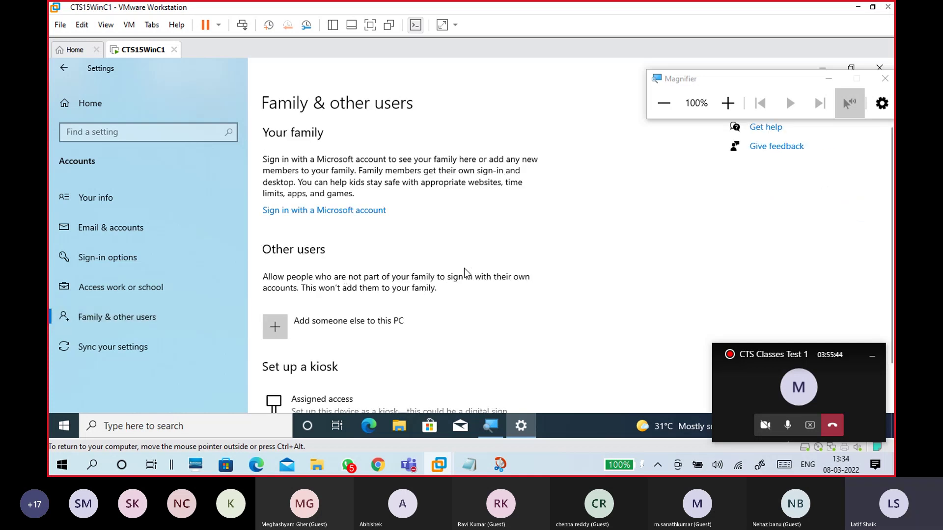
pyautogui.scroll(-3, 469, 269)
pyautogui.scroll(3, 469, 269)
pyautogui.scroll(-1, 385, 246)
pyautogui.scroll(-1, 495, 255)
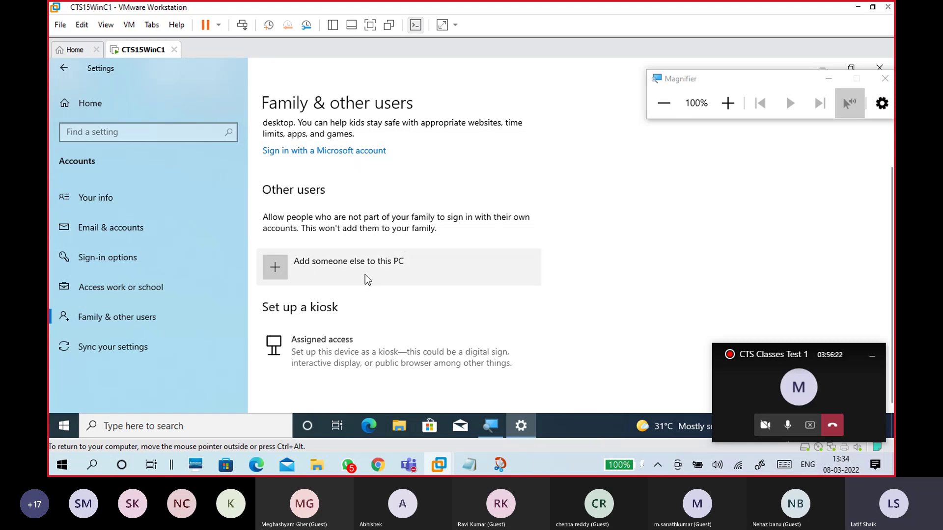
# Step: Start adding another user to this PC without sign-in information or a Microsoft account
pyautogui.click(368, 278)
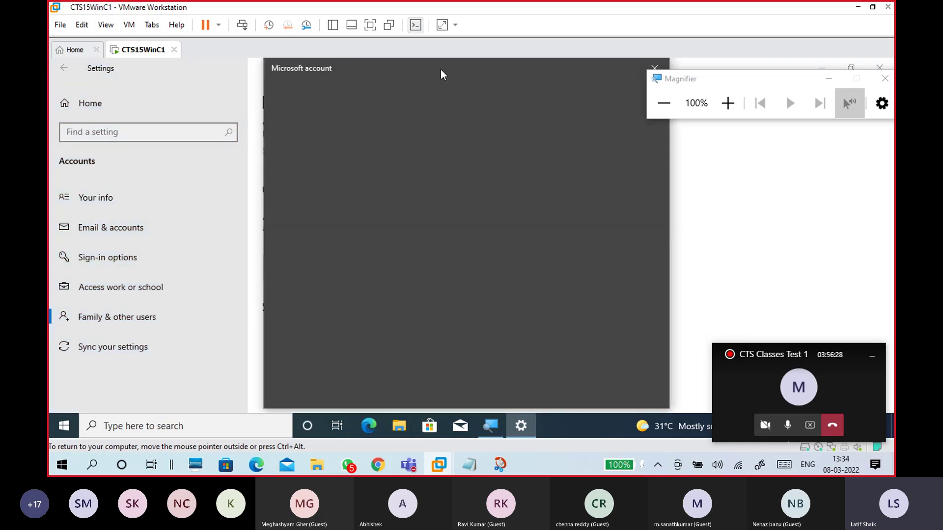
pyautogui.moveTo(440, 70); pyautogui.dragTo(451, 71)
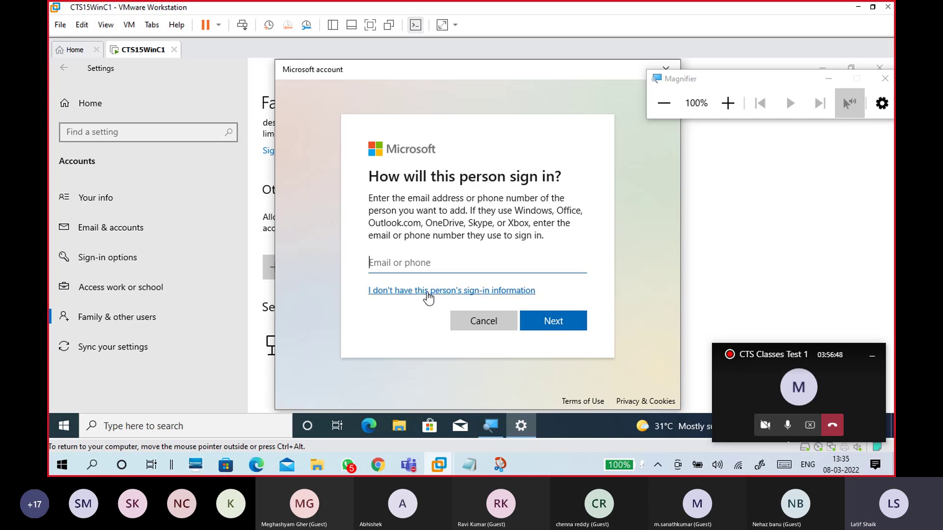
pyautogui.click(422, 291)
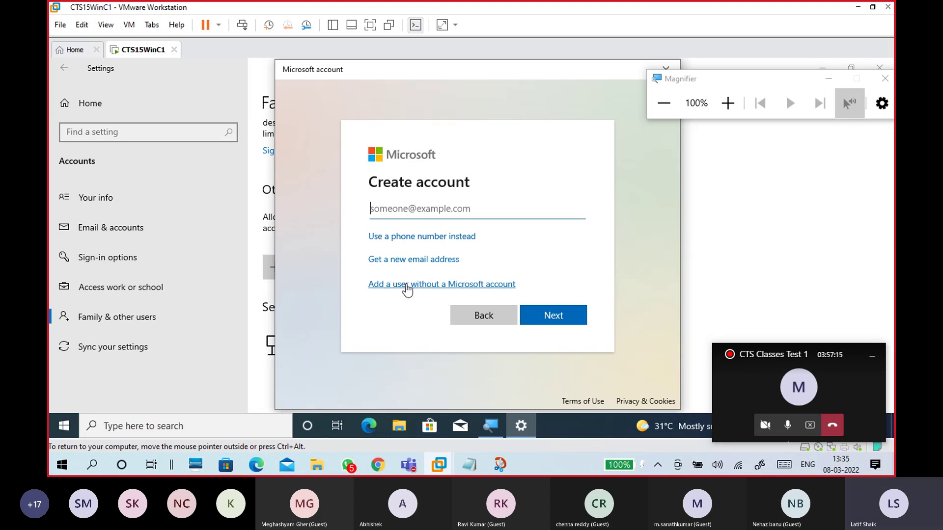
pyautogui.click(407, 285)
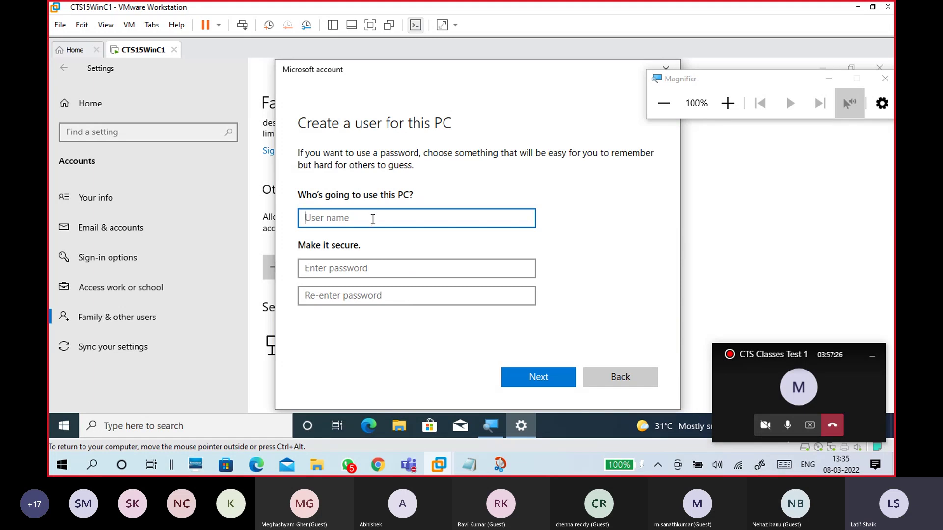
# Step: Enter student2 as the user name in the new local user form
pyautogui.click(382, 266)
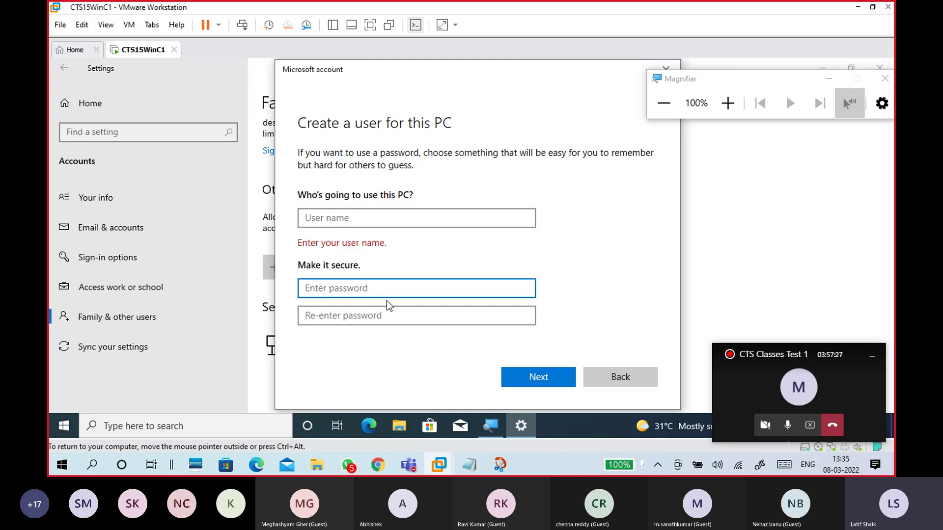
pyautogui.click(388, 314)
pyautogui.click(395, 219)
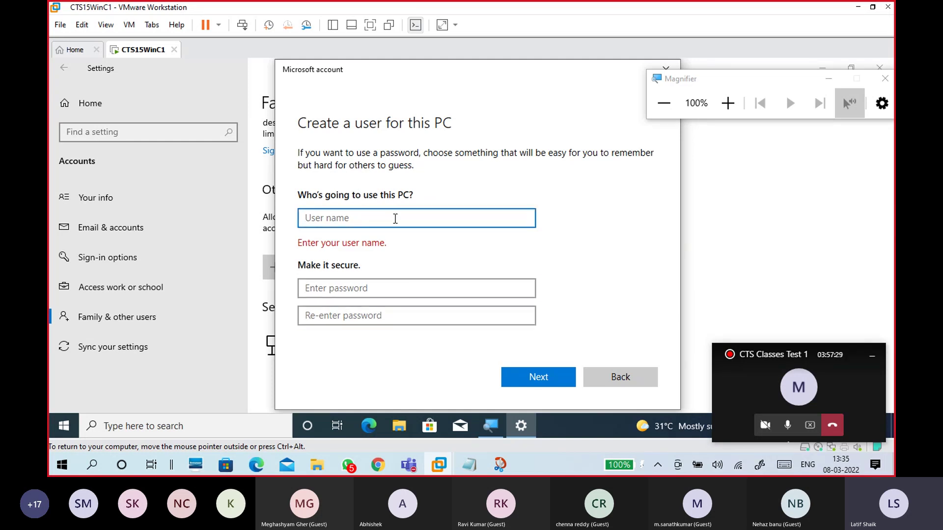
pyautogui.write('student')
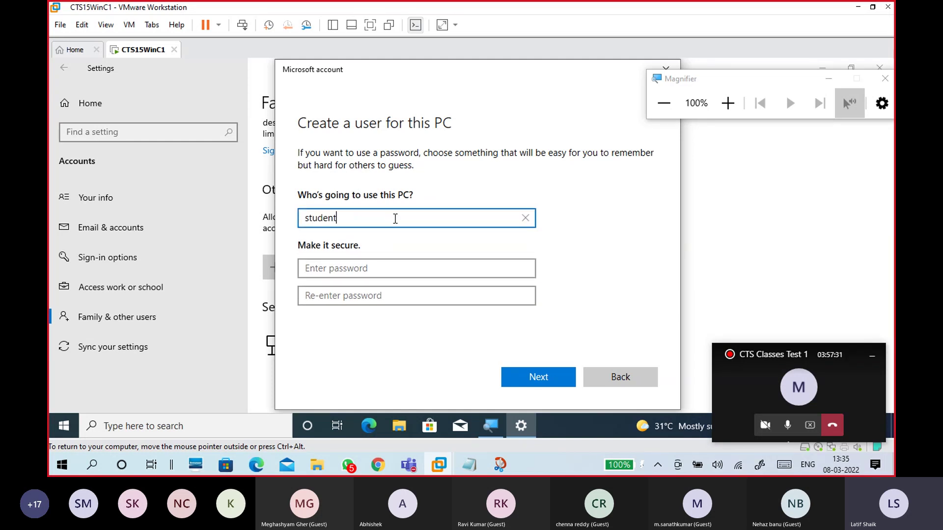
pyautogui.write('2')
# Step: Move the Magnifier window clear of the new user form, cancel the form and close Settings
pyautogui.click(707, 77)
pyautogui.moveTo(710, 84); pyautogui.dragTo(787, 132)
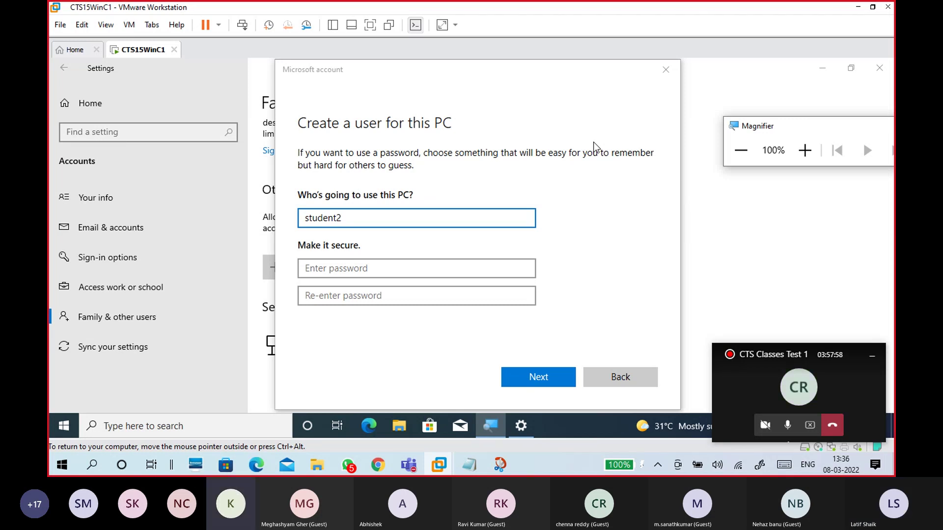
pyautogui.click(666, 69)
pyautogui.click(878, 68)
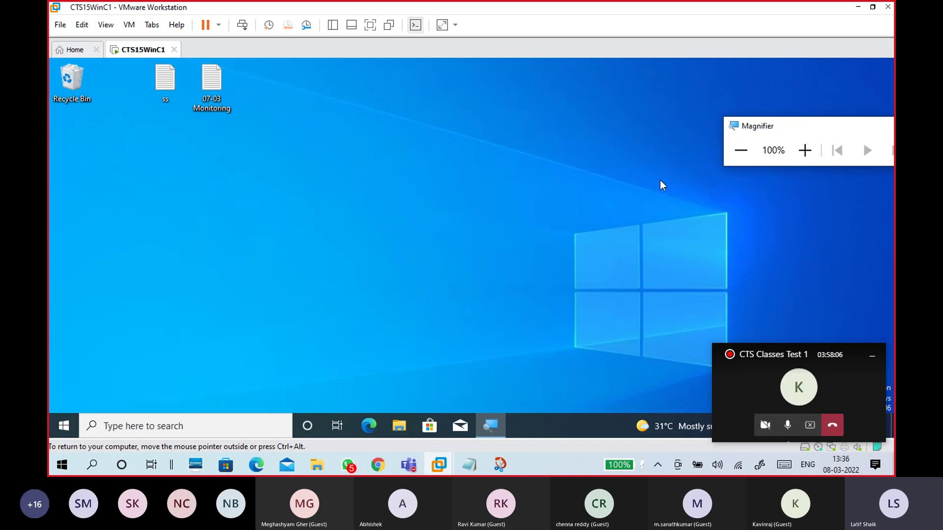
# Step: Move the Magnifier window fully into view and open the Family & other users page of the Accounts settings
pyautogui.moveTo(753, 130); pyautogui.dragTo(703, 77)
pyautogui.click(446, 212)
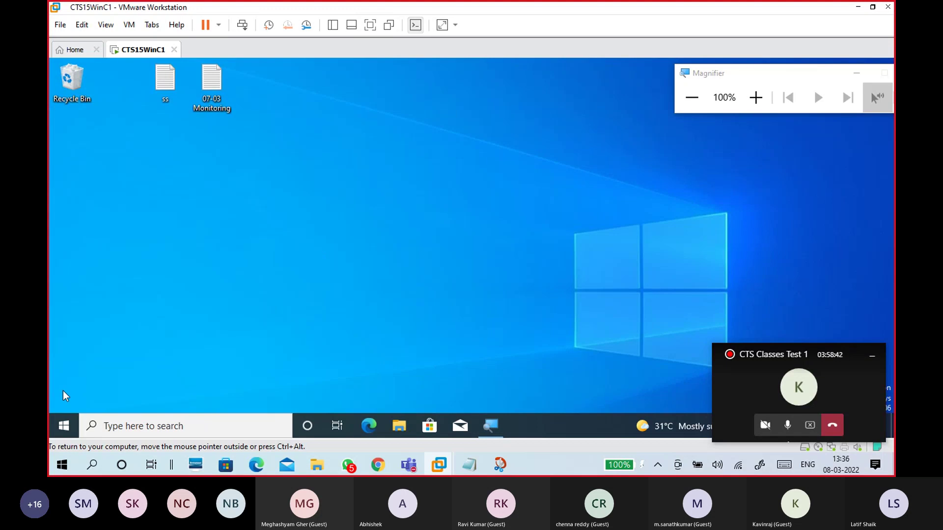
pyautogui.click(56, 431)
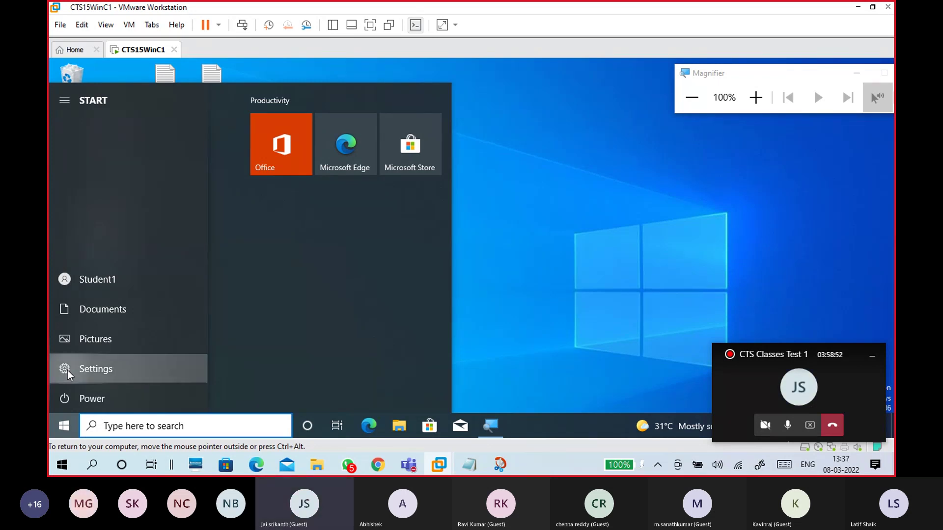
pyautogui.click(67, 370)
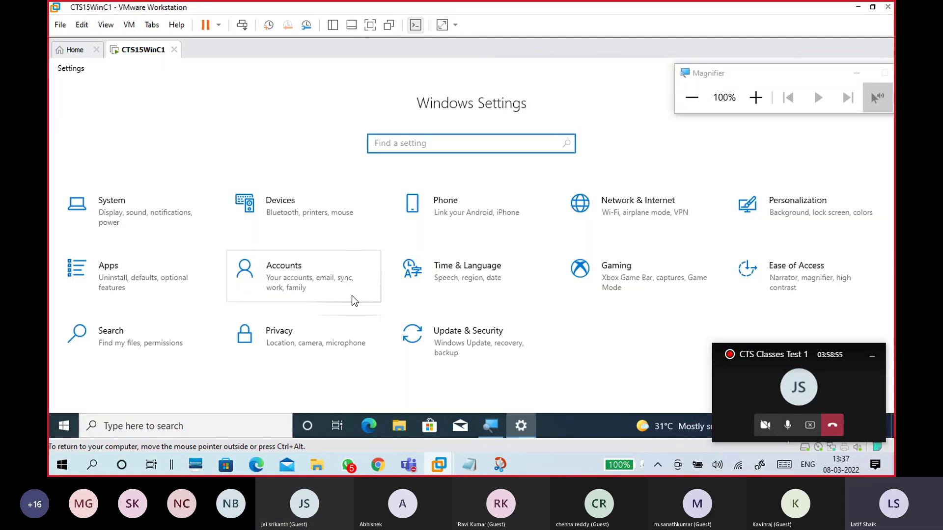
pyautogui.click(756, 97)
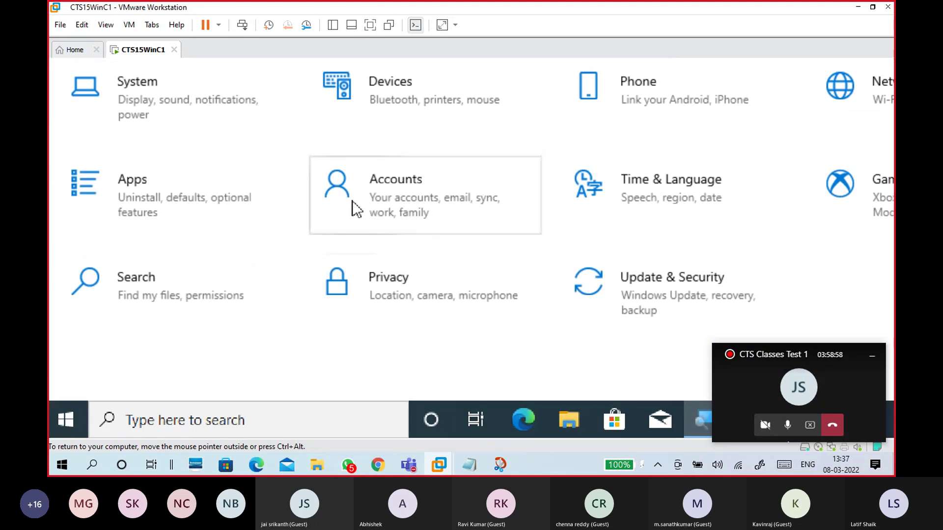
pyautogui.click(439, 211)
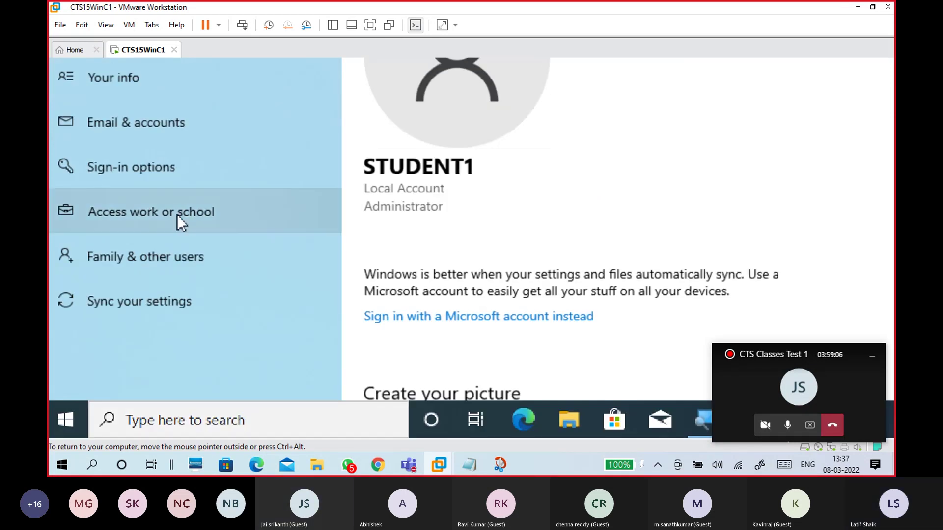
pyautogui.click(141, 264)
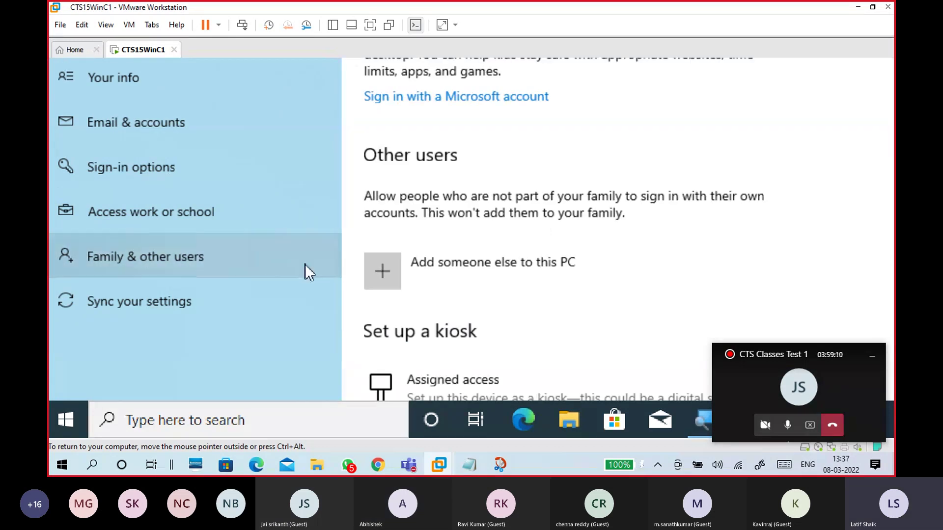
# Step: Add a local user named Student2 to this PC without sign-in information, a Microsoft account or a password
pyautogui.click(535, 277)
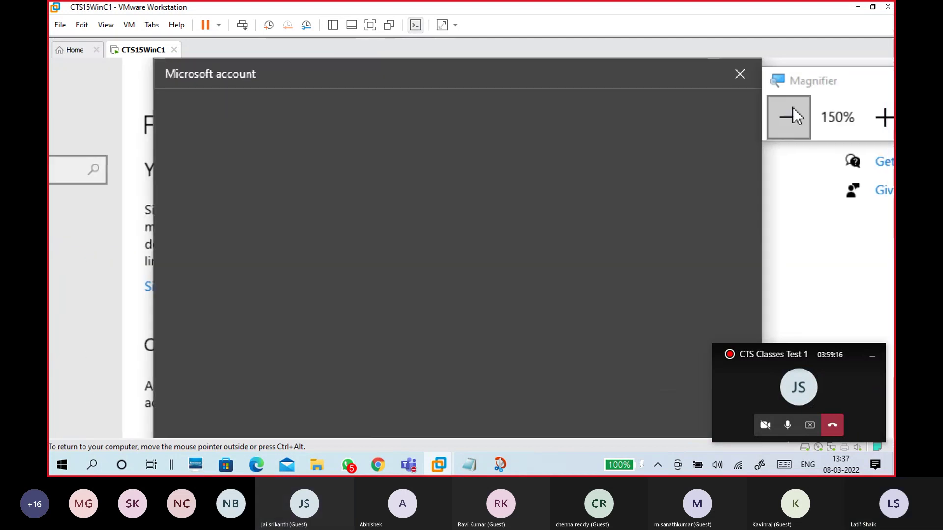
pyautogui.click(793, 116)
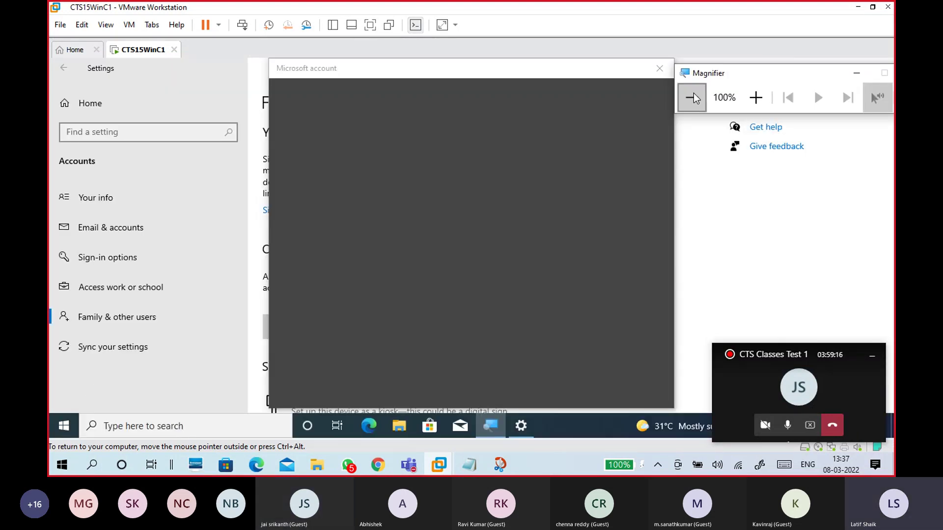
pyautogui.click(581, 68)
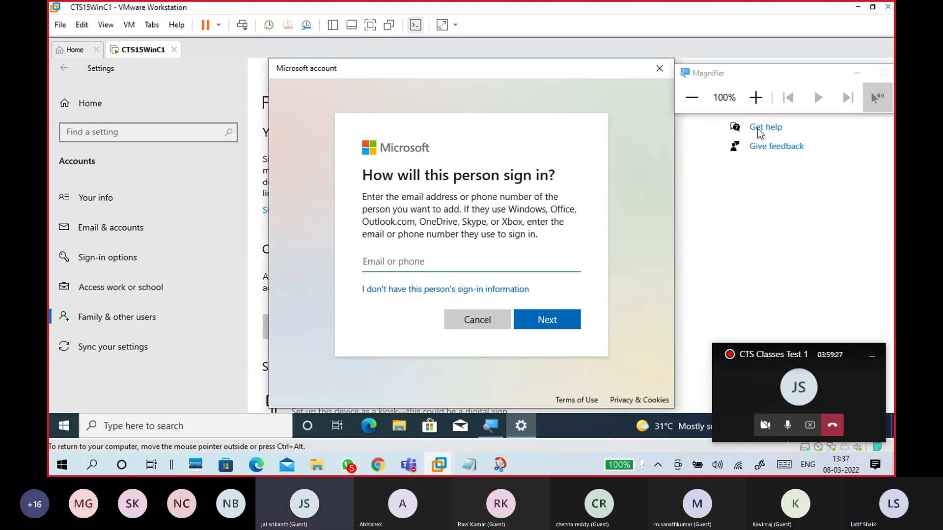
pyautogui.press('super+plus')
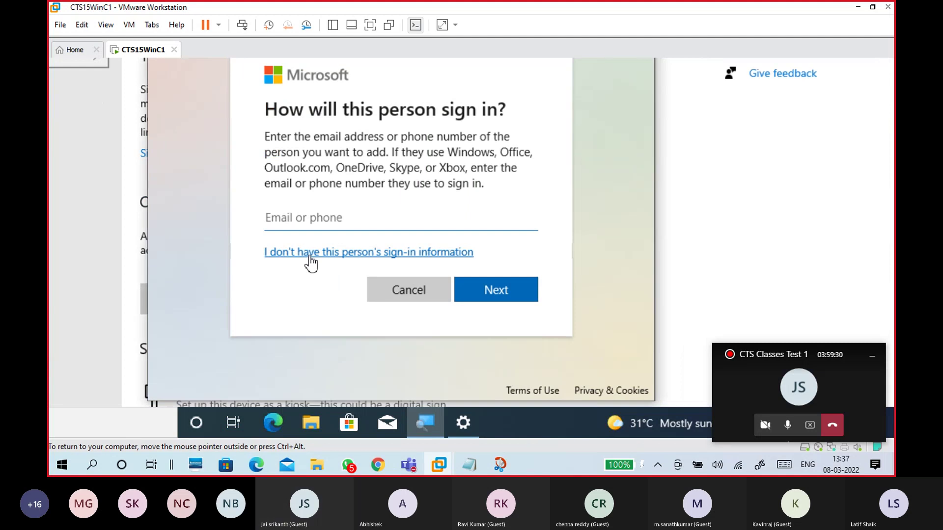
pyautogui.click(310, 257)
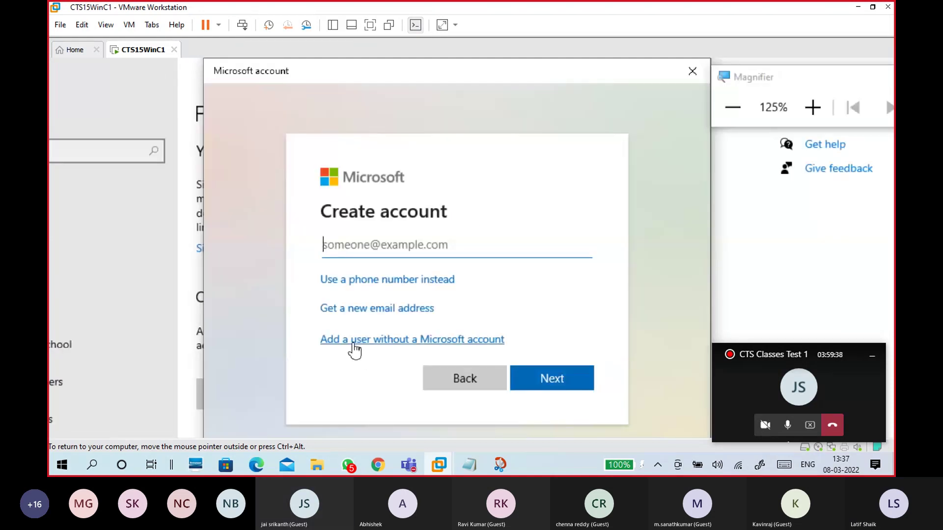
pyautogui.click(391, 347)
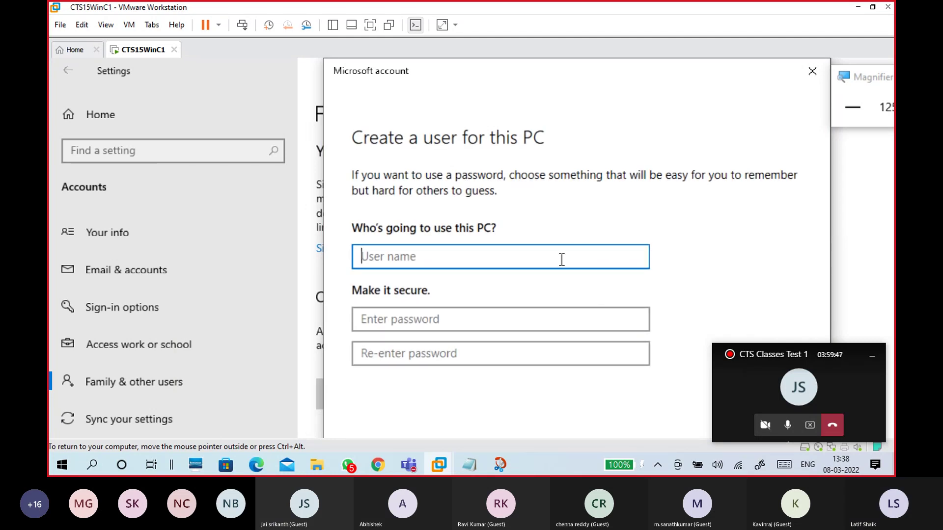
pyautogui.write('Student2')
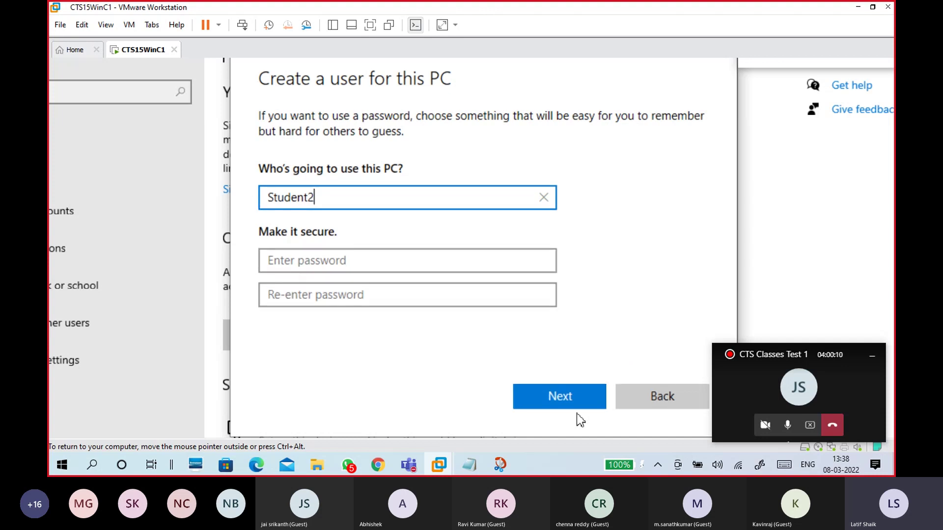
pyautogui.click(574, 399)
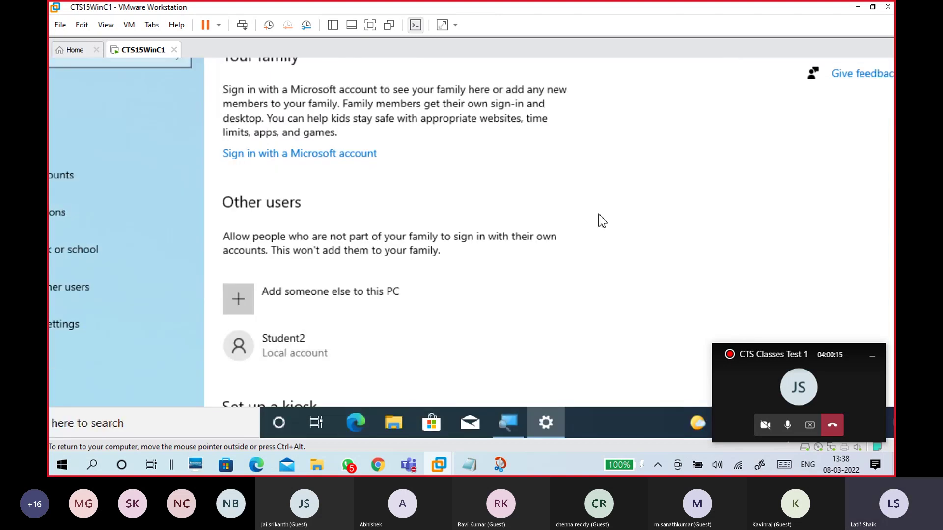
# Step: Review the account type choices for Student2, Administrator and Standard User, and cancel without changing the type
pyautogui.scroll(-3, 598, 220)
pyautogui.click(331, 221)
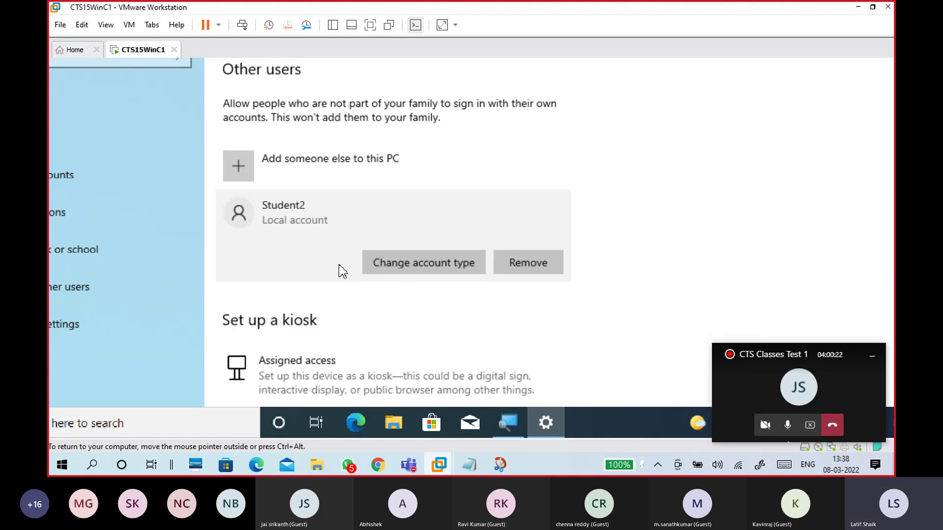
pyautogui.click(438, 272)
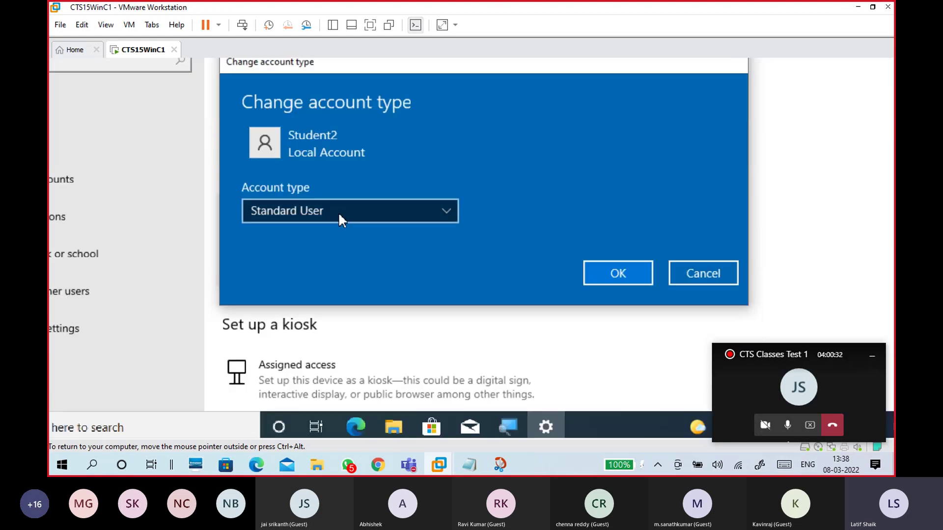
pyautogui.click(340, 213)
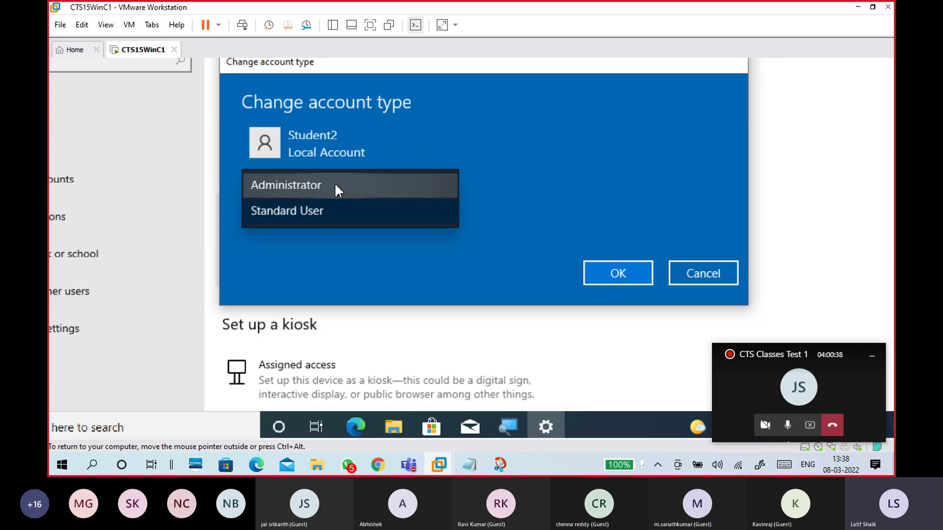
pyautogui.click(343, 263)
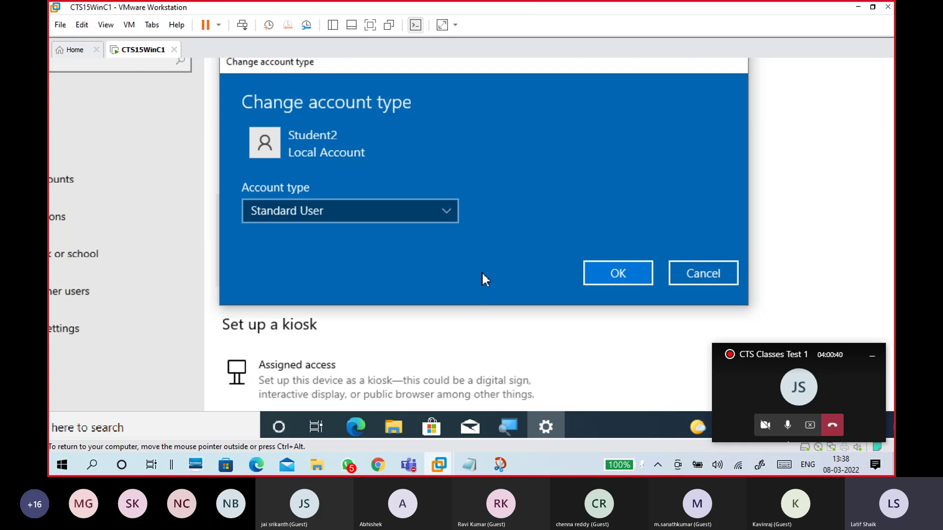
pyautogui.click(700, 278)
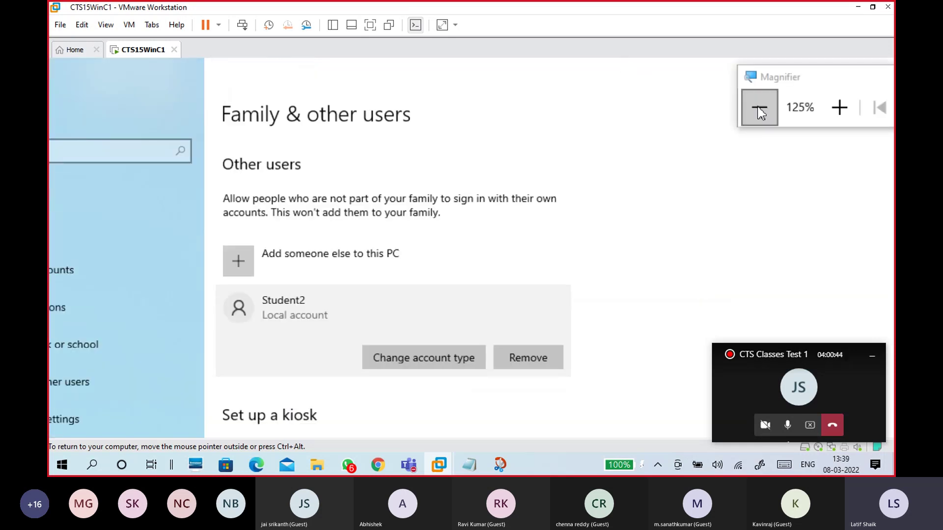
# Step: Check Student2's account type once more at normal magnification, cancel the dialog and close Settings
pyautogui.click(766, 111)
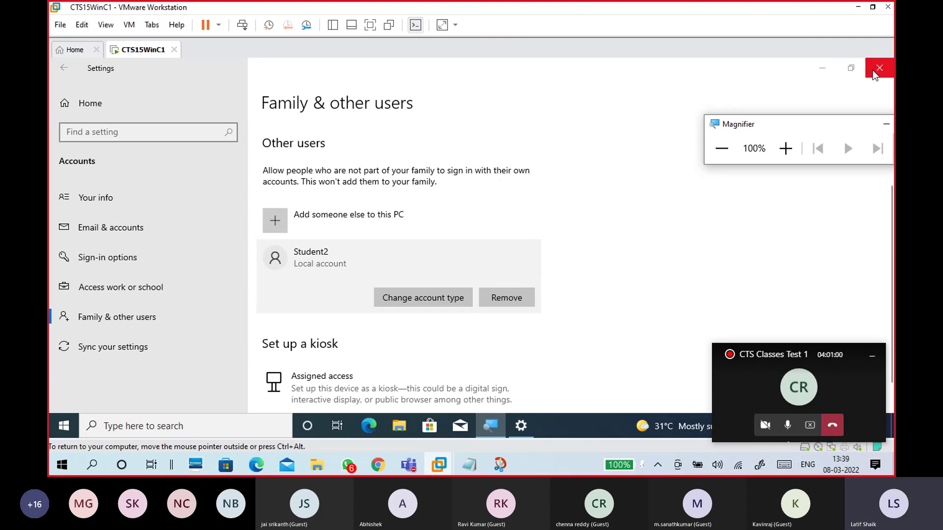
pyautogui.click(583, 189)
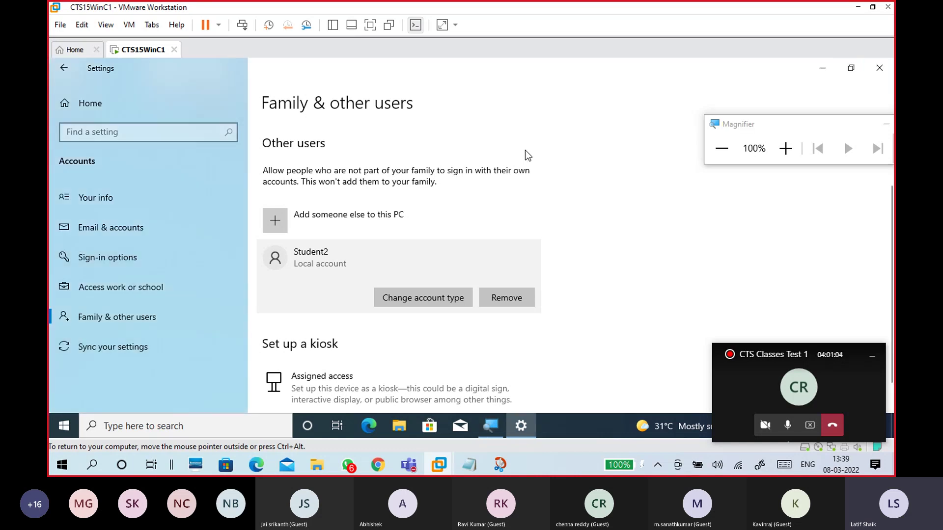
pyautogui.click(420, 305)
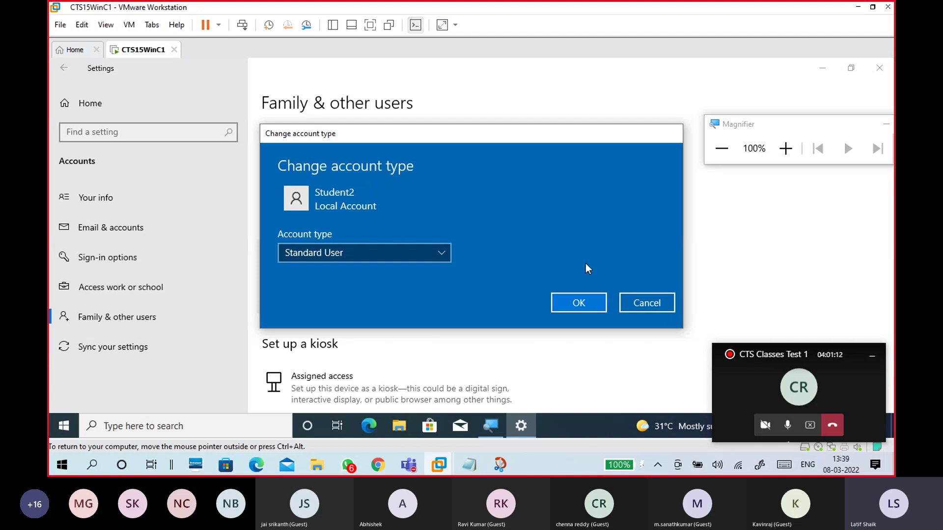
pyautogui.click(639, 302)
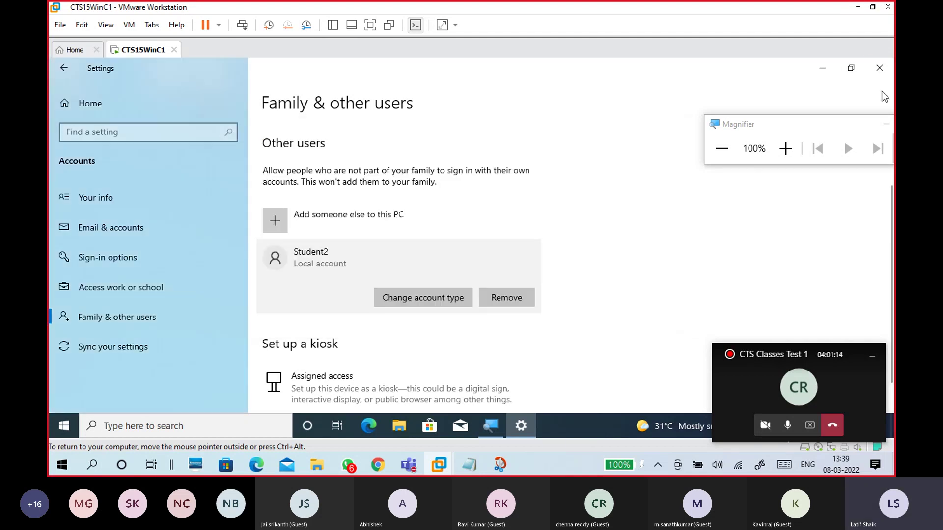
pyautogui.click(880, 67)
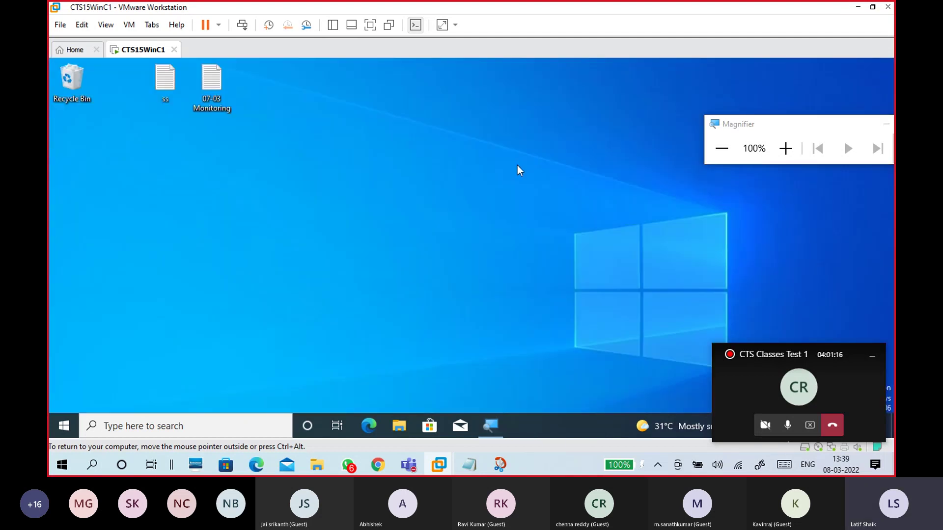
# Step: Launch Computer Management by running the command compmgmt.msc
pyautogui.press('super')
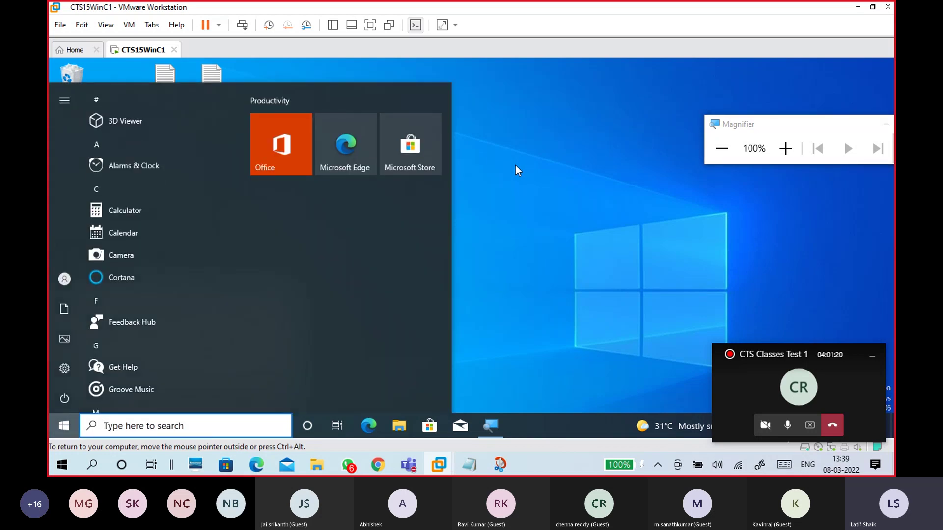
pyautogui.press('super+r')
pyautogui.write('c')
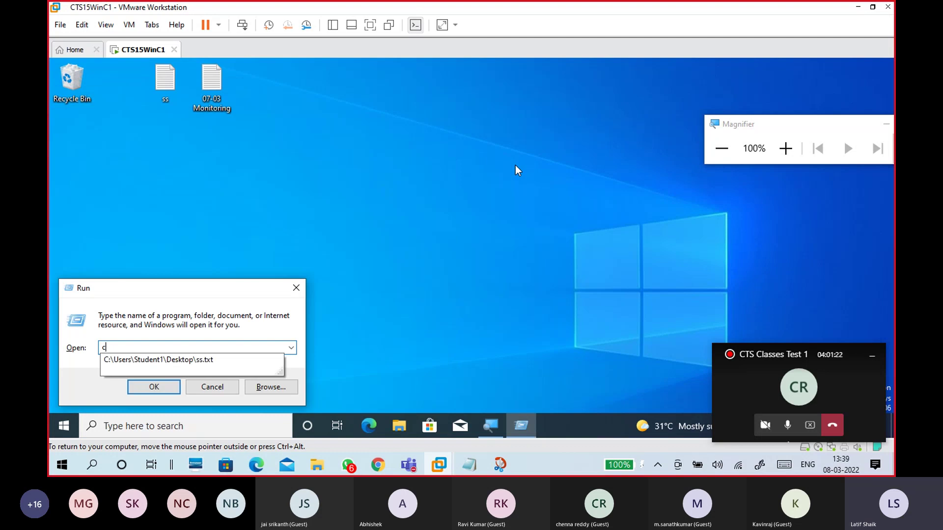
pyautogui.write('ompmgmt')
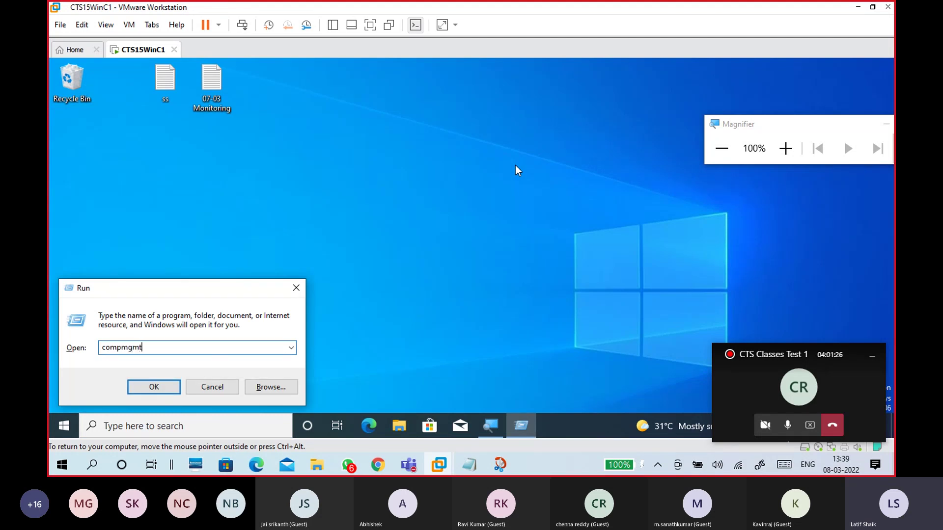
pyautogui.write('.msc')
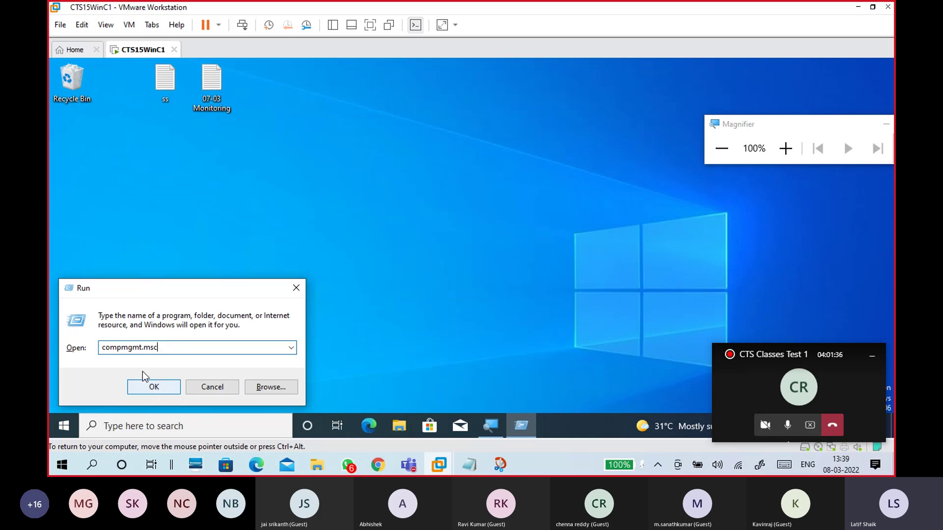
pyautogui.moveTo(150, 350); pyautogui.dragTo(86, 356)
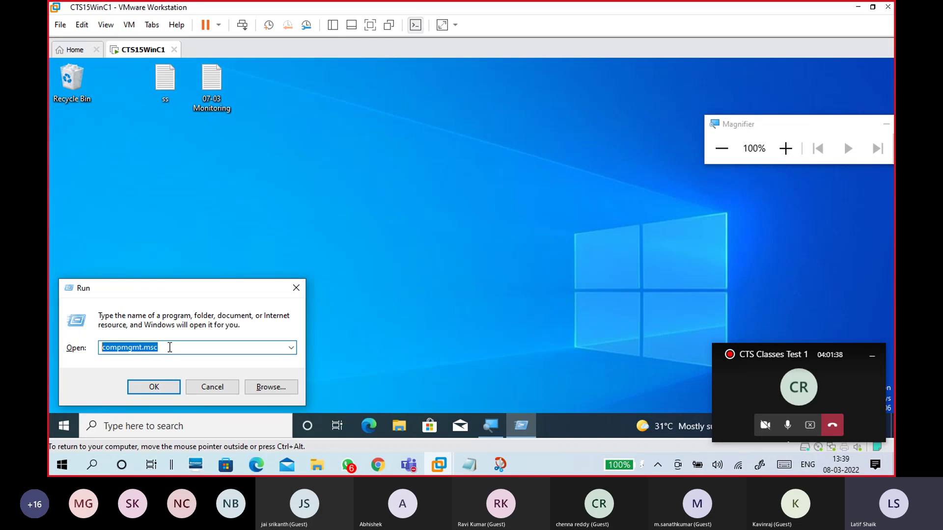
pyautogui.click(170, 347)
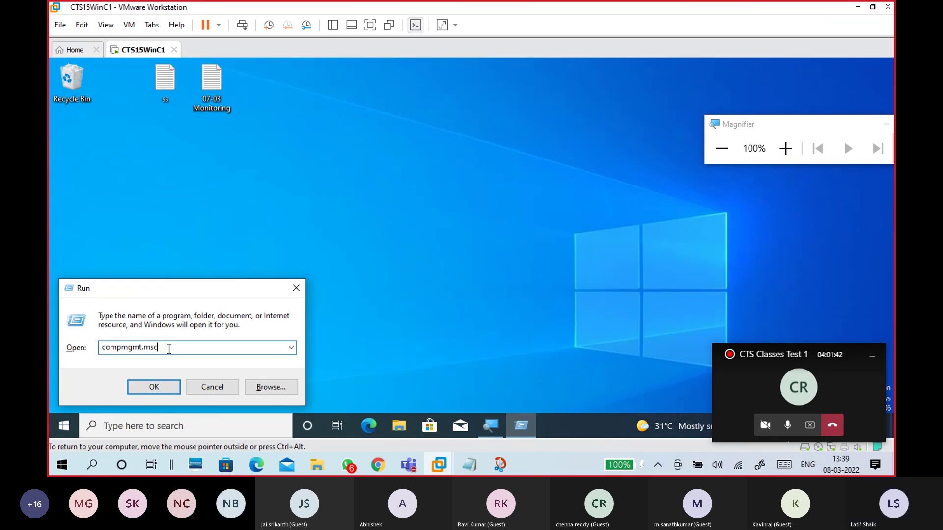
pyautogui.click(156, 389)
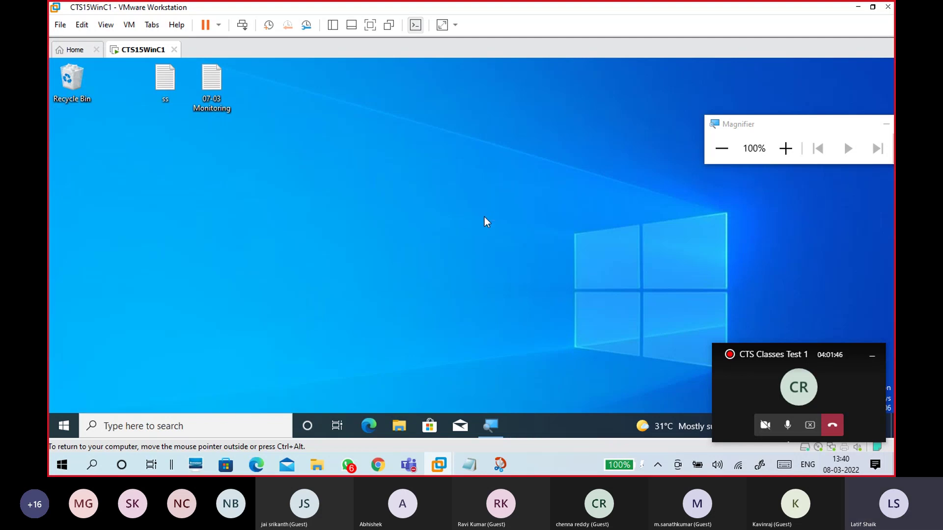
# Step: Bring up the Run dialog again, magnify it and copy the compmgmt.msc command
pyautogui.press('super+r')
pyautogui.click(785, 148)
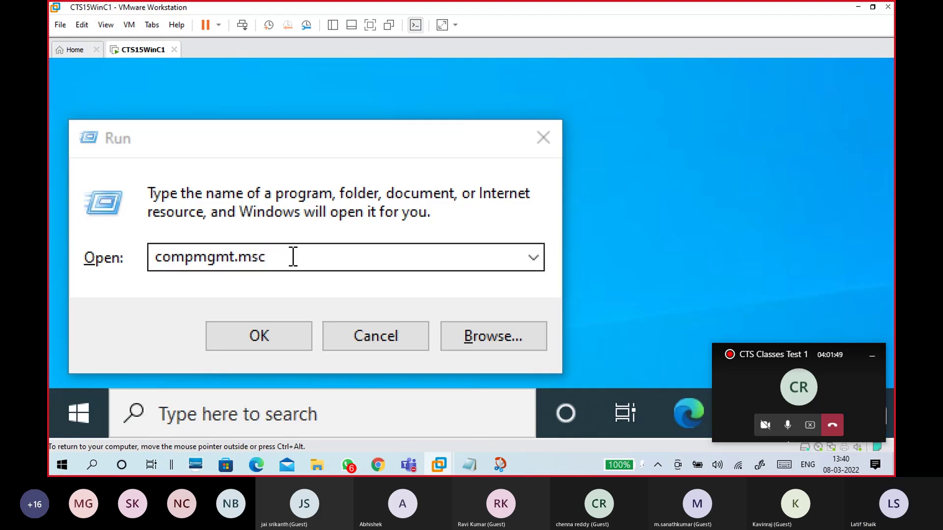
pyautogui.click(290, 262)
pyautogui.moveTo(290, 261); pyautogui.dragTo(135, 261)
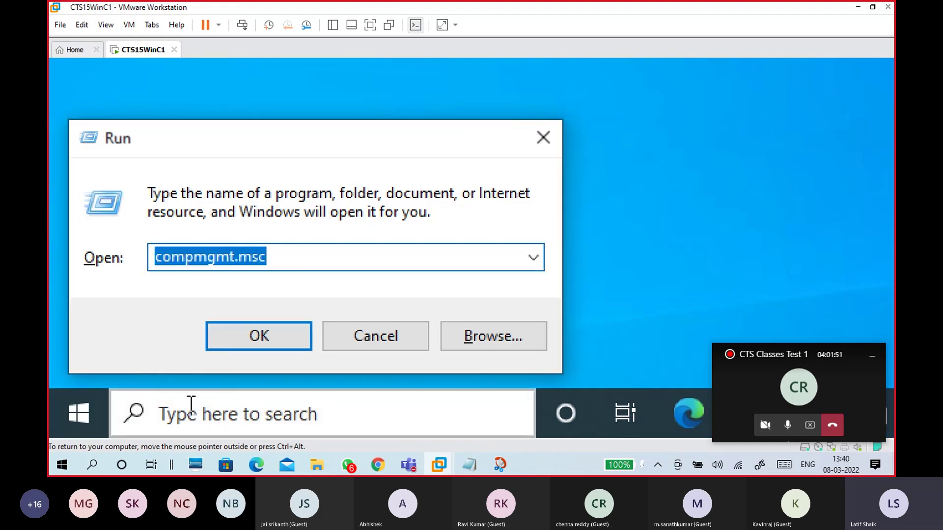
pyautogui.click(284, 257)
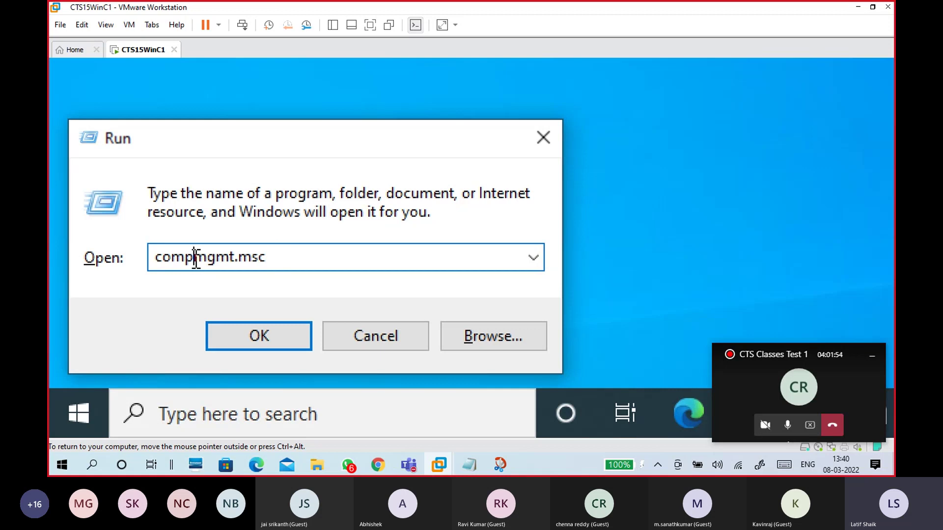
pyautogui.moveTo(293, 257); pyautogui.dragTo(87, 254)
pyautogui.hotkey('ctrl', 'c')
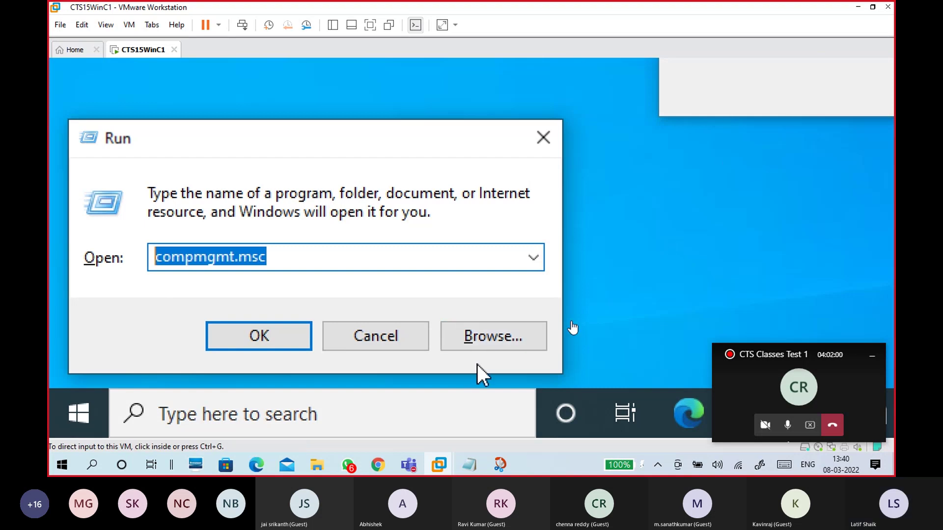
# Step: Switch to the untitled Notepad notes, paste compmgmt.msc below the Guest account section and minimize Notepad
pyautogui.moveTo(472, 465)
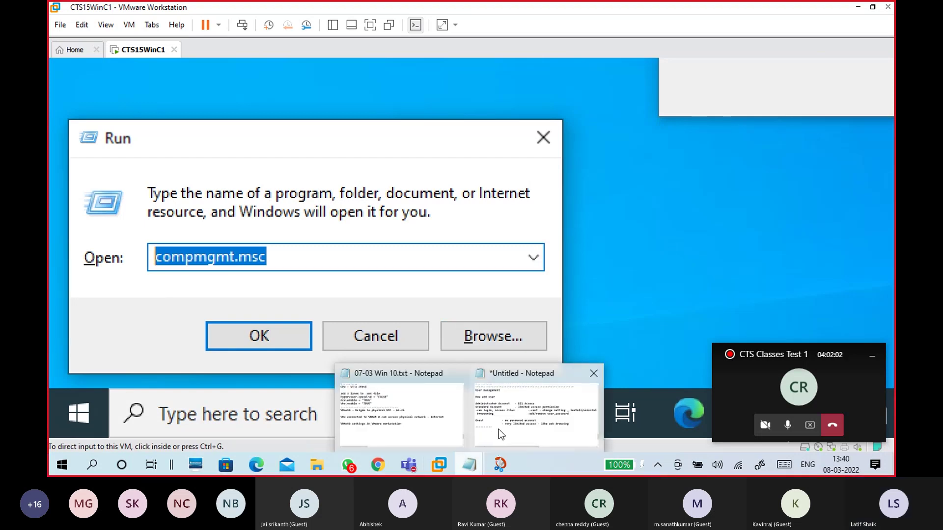
pyautogui.click(499, 429)
pyautogui.scroll(-3, 336, 368)
pyautogui.click(274, 296)
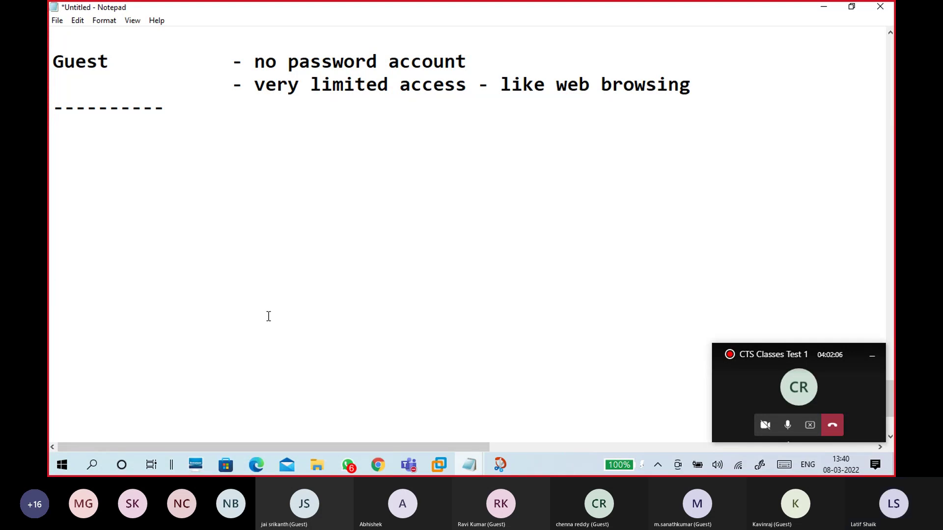
pyautogui.hotkey('ctrl', 'v')
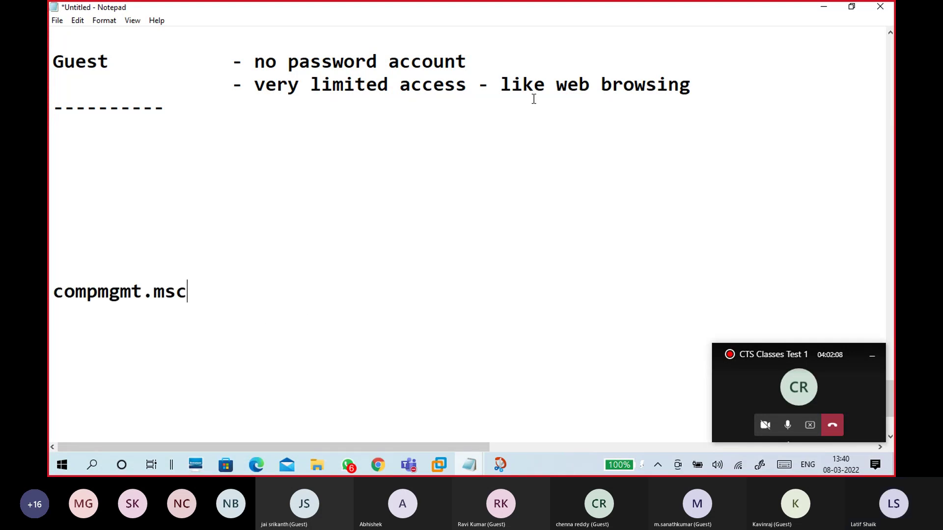
pyautogui.click(821, 7)
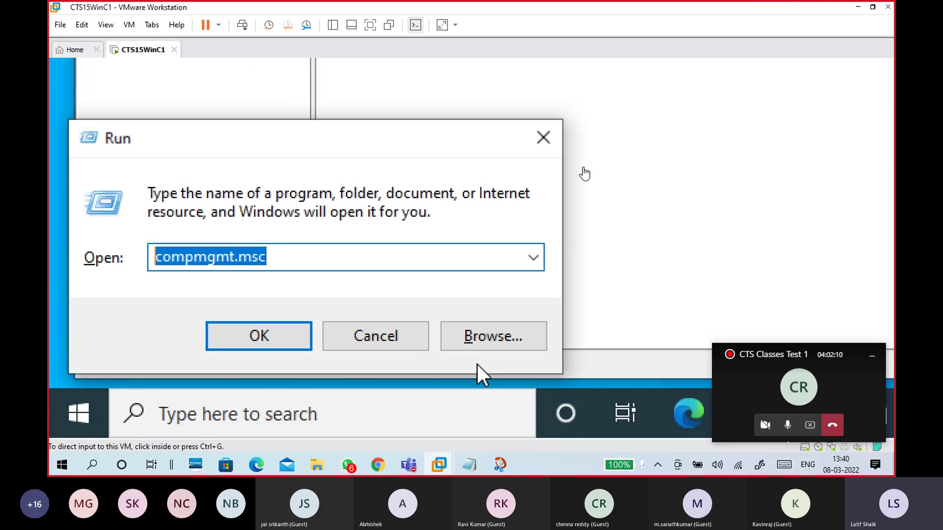
# Step: Dismiss the Run dialog in the virtual machine, reset the magnification to 100% and move the Computer Management window clear of the screen edge
pyautogui.click(476, 364)
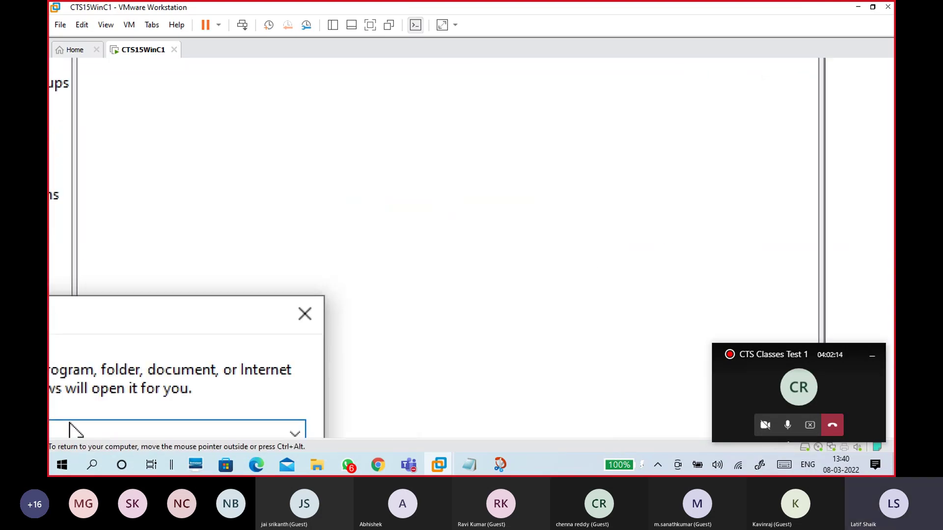
pyautogui.press('super+Escape')
pyautogui.click(542, 233)
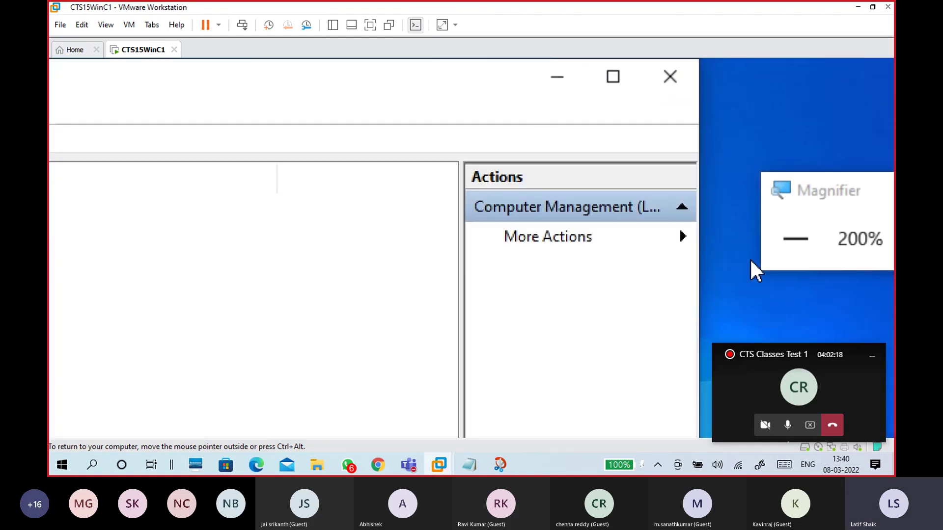
pyautogui.click(789, 240)
pyautogui.click(791, 192)
pyautogui.click(790, 192)
pyautogui.click(788, 170)
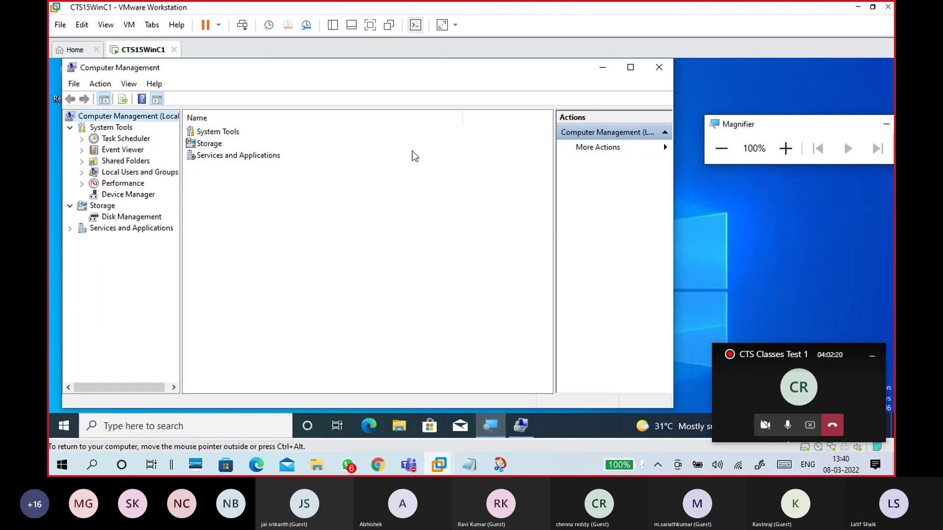
pyautogui.moveTo(391, 72); pyautogui.dragTo(540, 71)
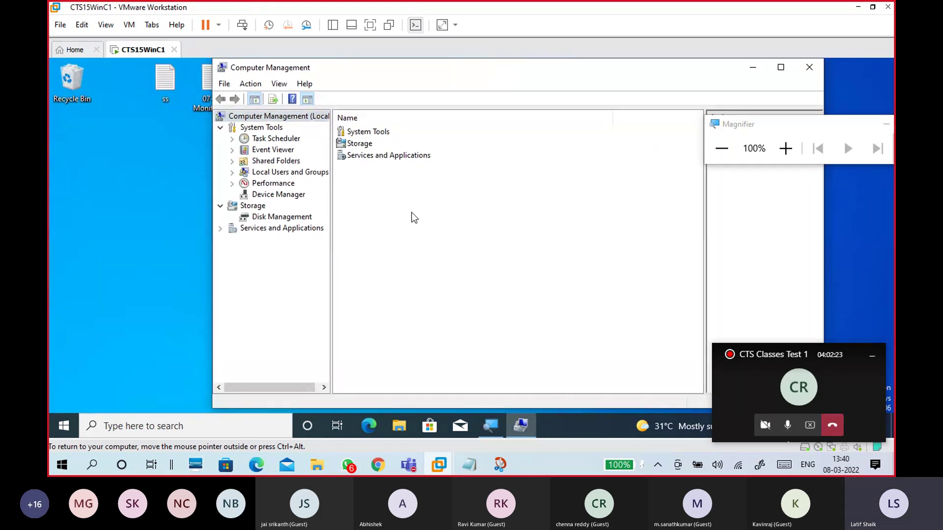
# Step: Expand Local Users and Groups in Computer Management and show its Users folder
pyautogui.click(285, 173)
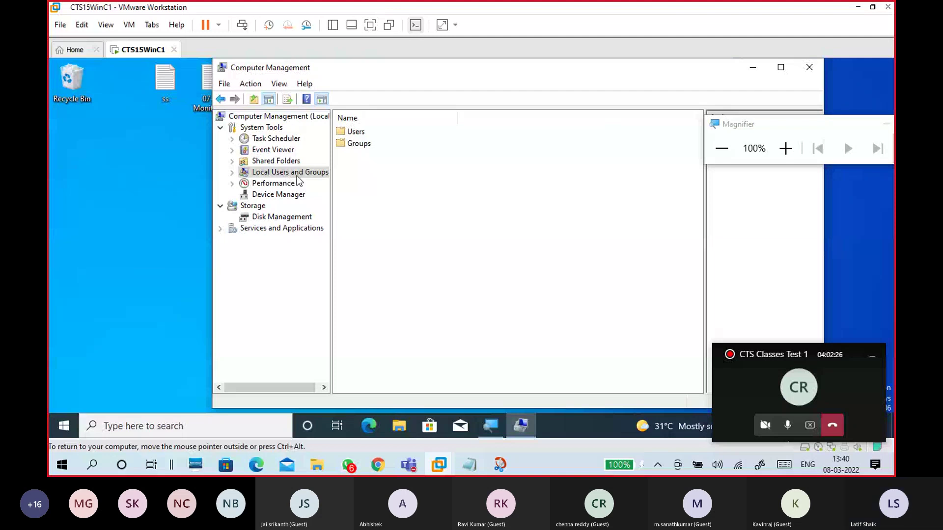
pyautogui.doubleClick(297, 175)
pyautogui.click(273, 185)
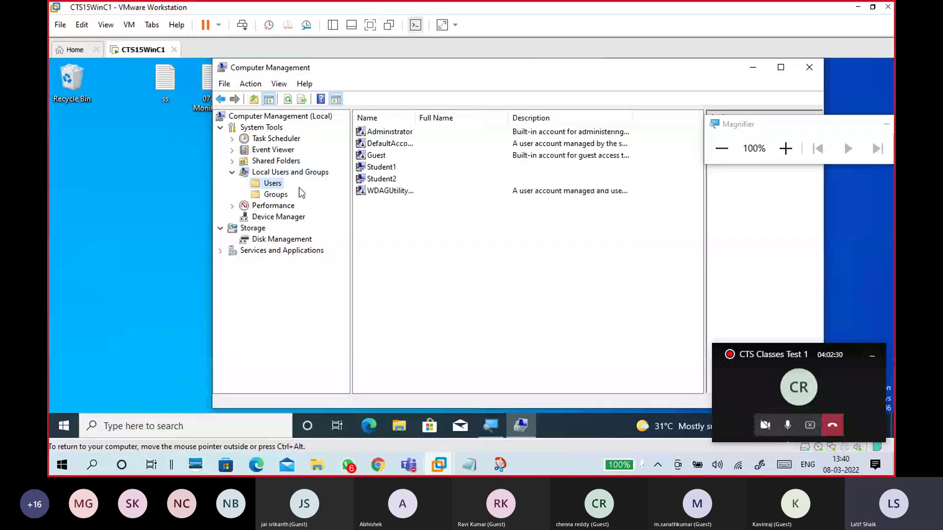
# Step: Magnify the Users list to 200% and examine the built-in Administrator account and the Student1 and Student2 accounts
pyautogui.click(776, 154)
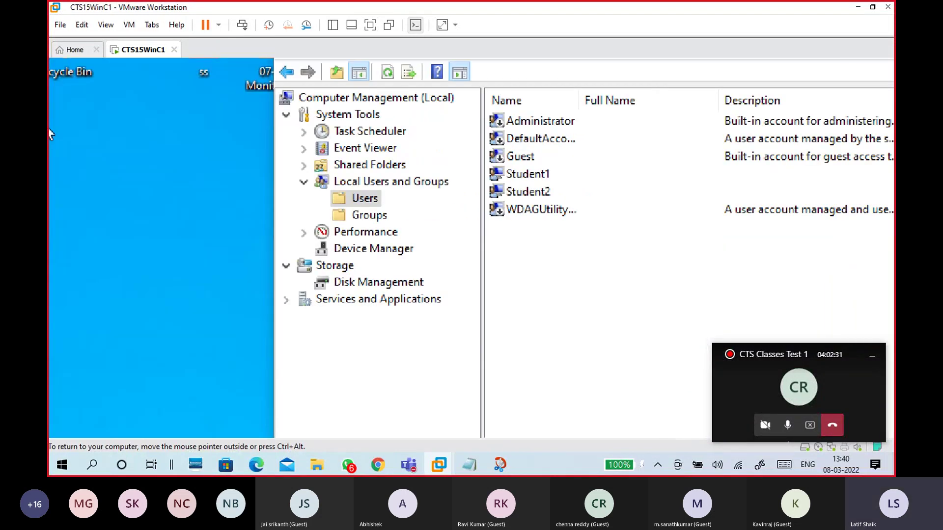
pyautogui.click(387, 184)
pyautogui.click(388, 202)
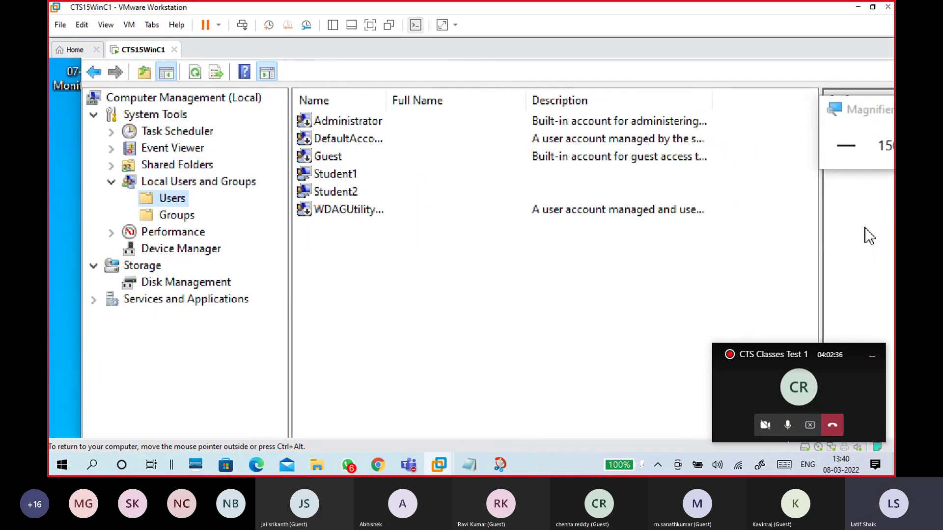
pyautogui.click(874, 160)
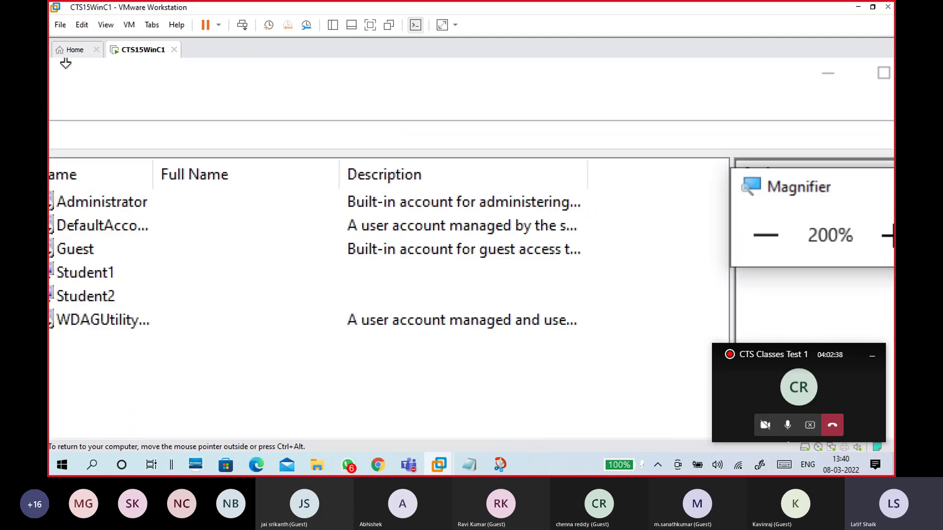
pyautogui.click(355, 215)
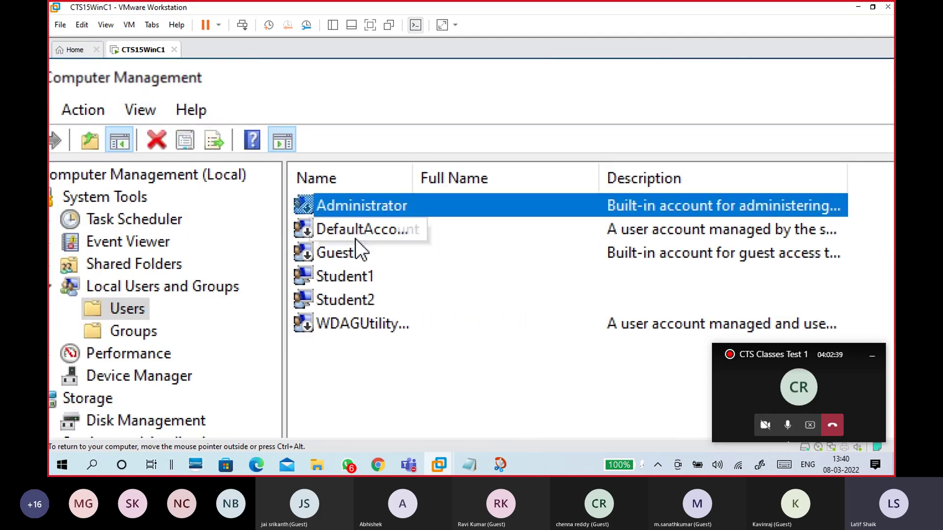
pyautogui.click(410, 400)
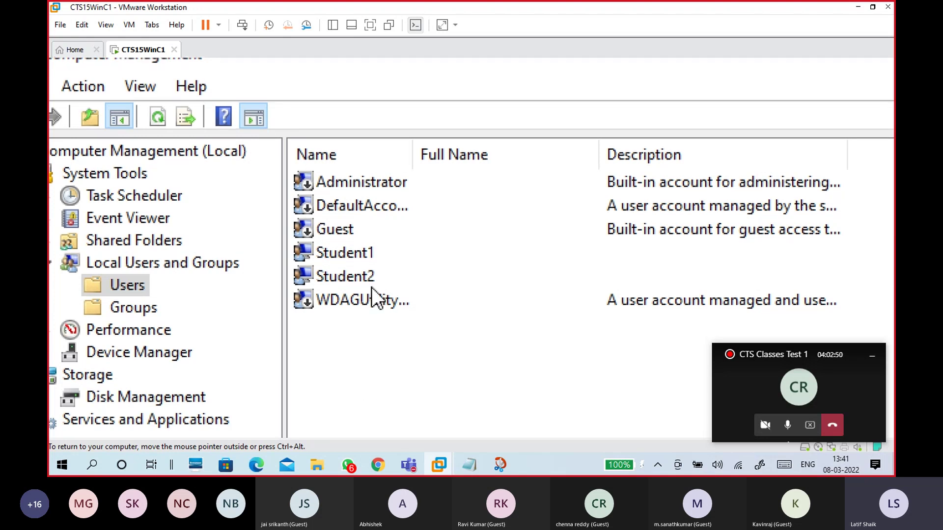
pyautogui.click(364, 252)
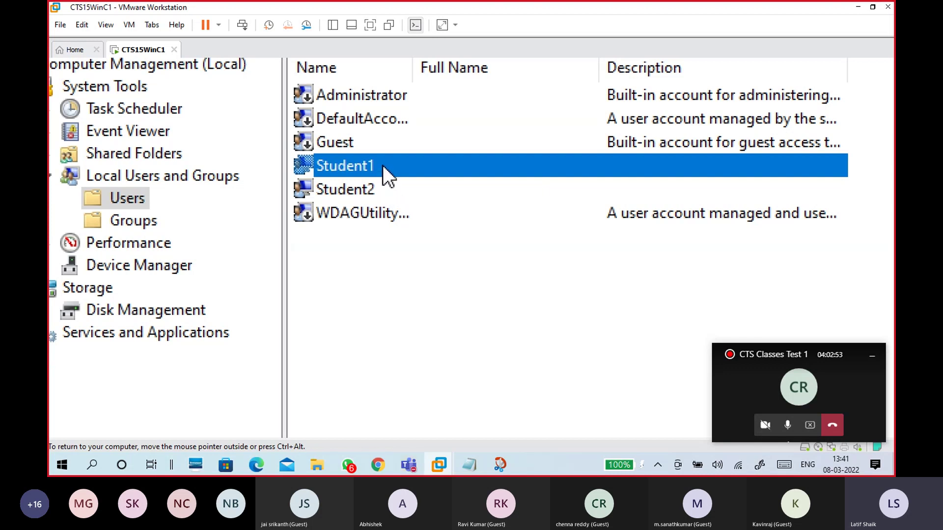
pyautogui.click(383, 197)
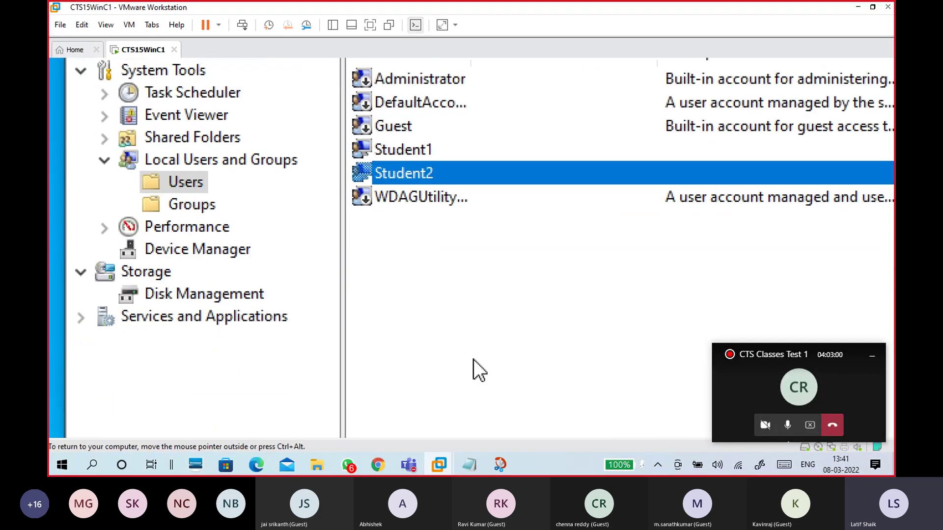
# Step: Point out Student1 and Student2, bring up the blank New User form and close it without creating an account
pyautogui.rightClick(484, 271)
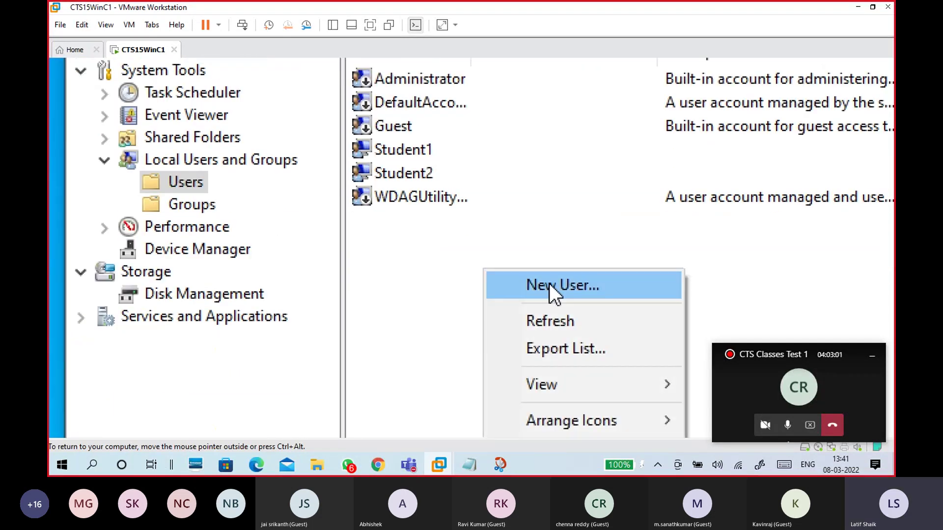
pyautogui.click(403, 264)
pyautogui.click(402, 148)
pyautogui.click(417, 173)
pyautogui.rightClick(497, 205)
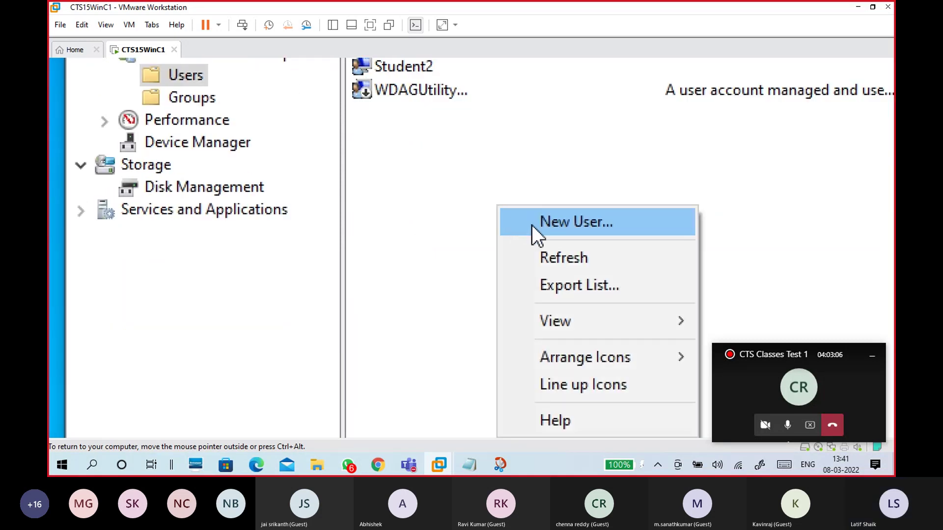
pyautogui.click(598, 221)
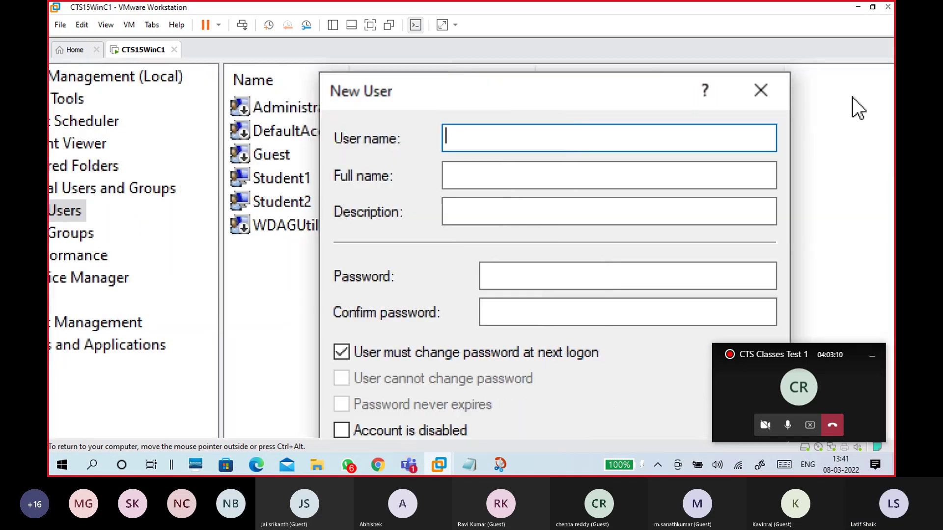
pyautogui.click(769, 91)
# Step: Switch to the Teams meeting, check the latest chat message and the microphone, and minimize the meeting window
pyautogui.rightClick(379, 293)
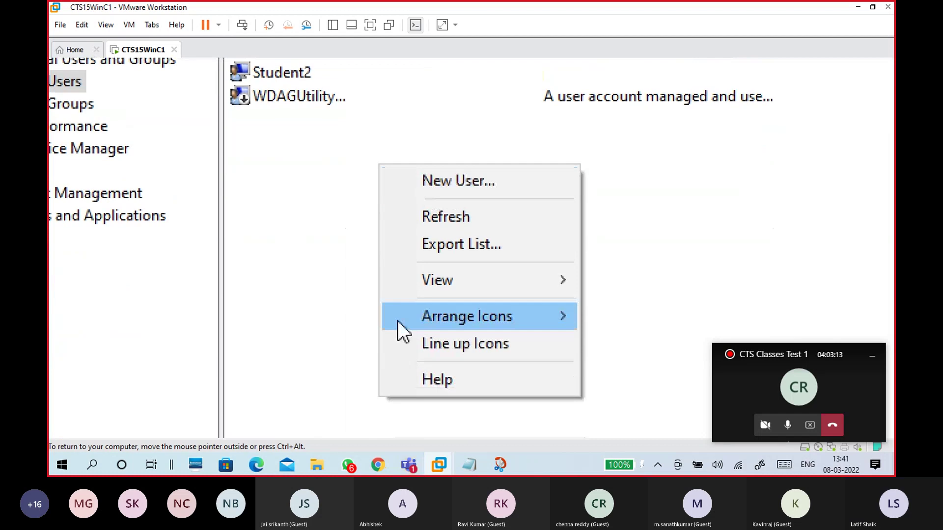
pyautogui.hotkey('ctrl', 'alt')
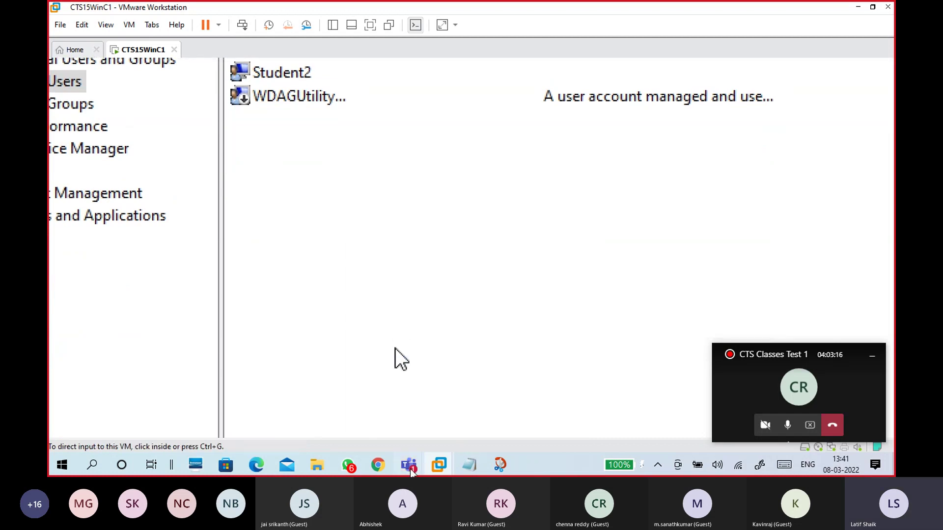
pyautogui.moveTo(408, 465)
pyautogui.click(410, 380)
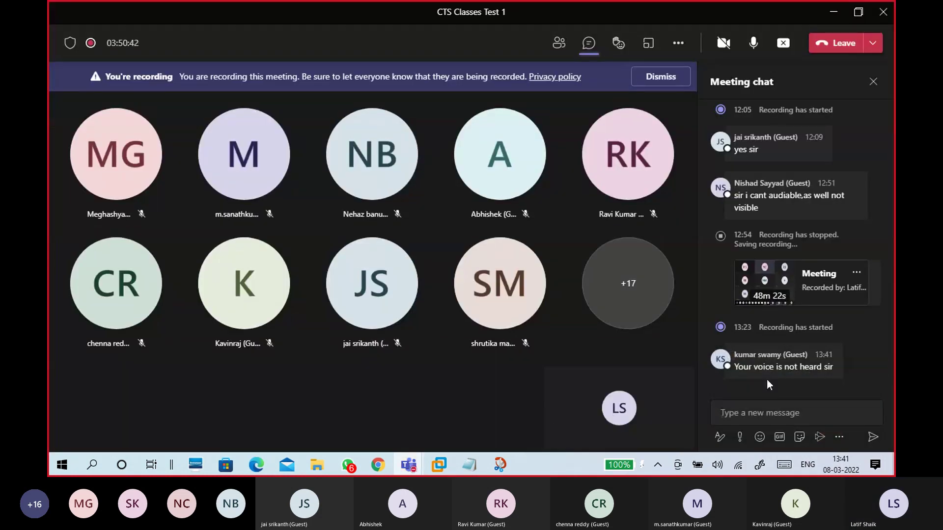
pyautogui.click(764, 43)
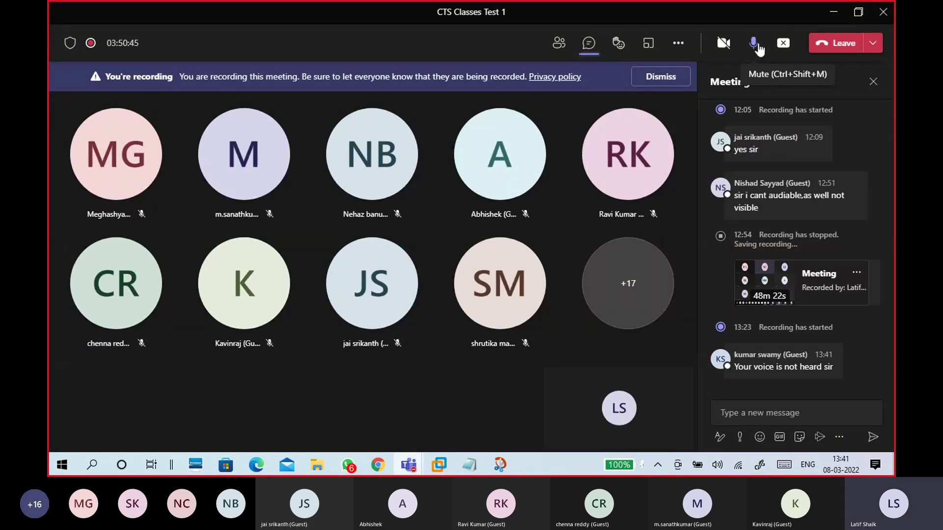
pyautogui.click(838, 19)
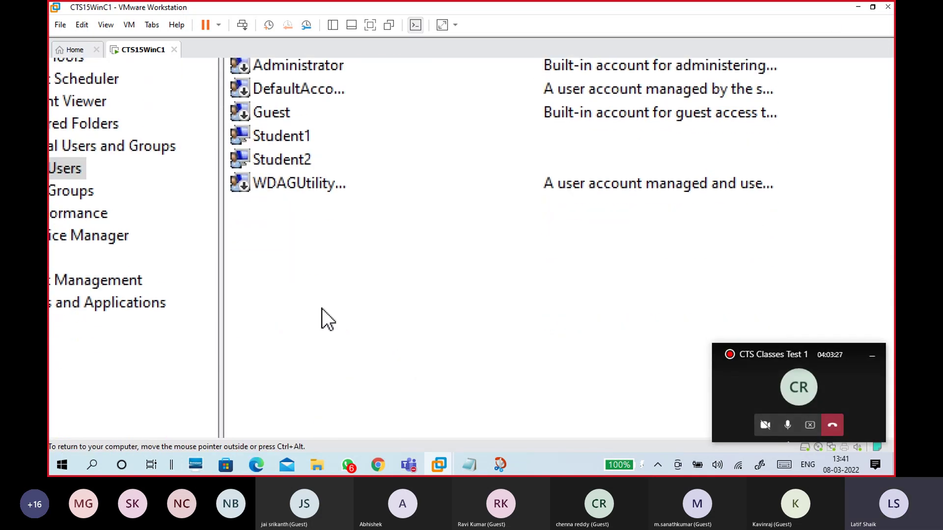
# Step: Point out Student1 and Student2 in the Users list and set the magnification to 150%
pyautogui.click(309, 140)
pyautogui.click(301, 161)
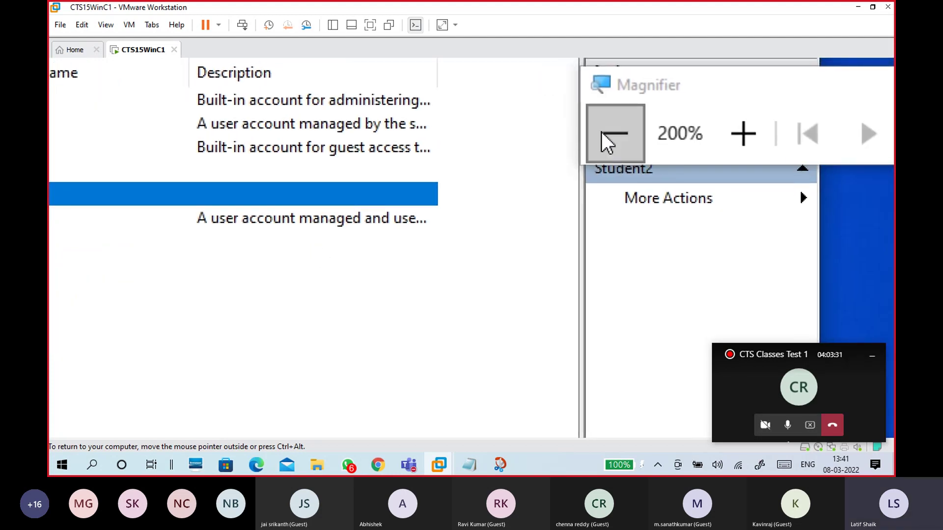
pyautogui.click(611, 134)
pyautogui.click(628, 140)
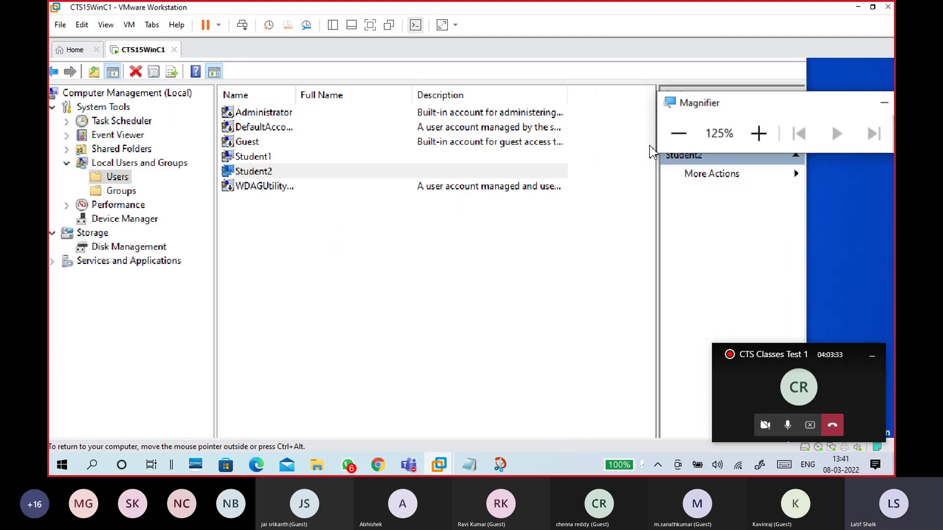
pyautogui.click(771, 129)
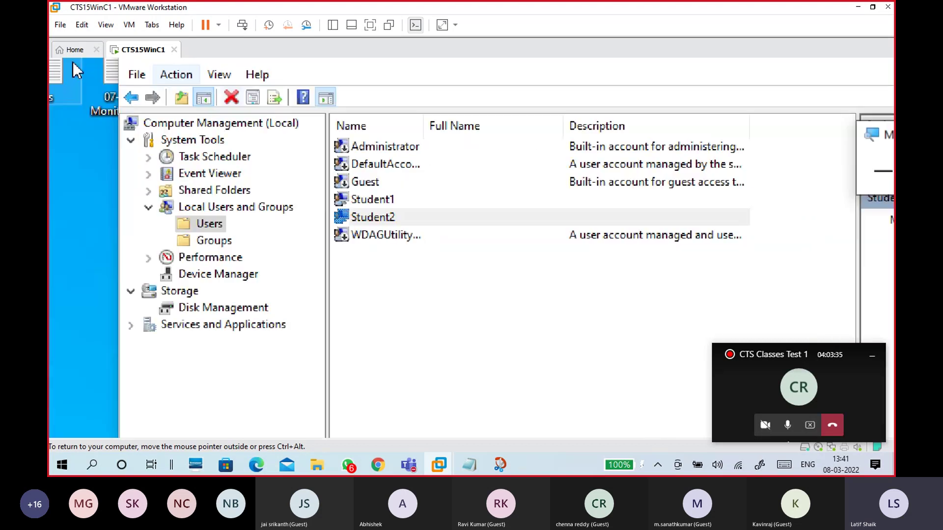
# Step: Go through Local Users and Groups to its Users folder again and point out Student1 and Student2
pyautogui.click(214, 216)
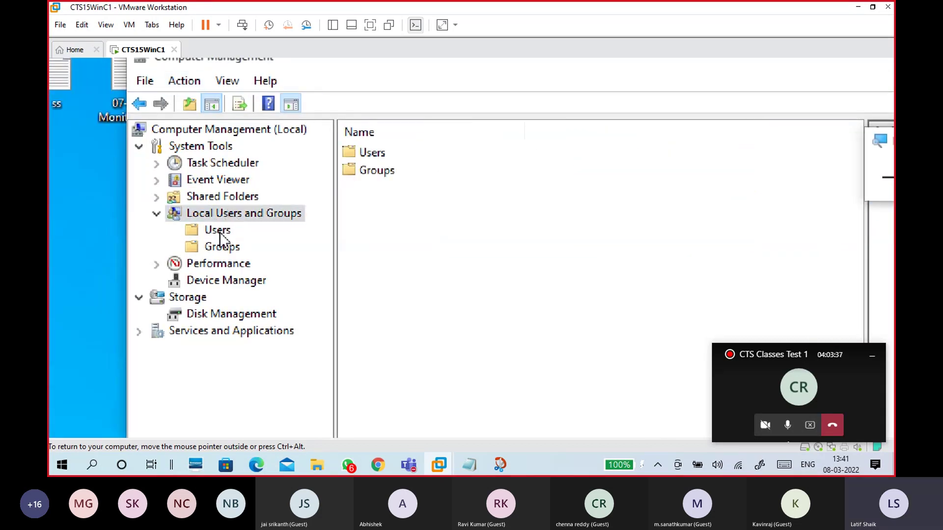
pyautogui.click(219, 234)
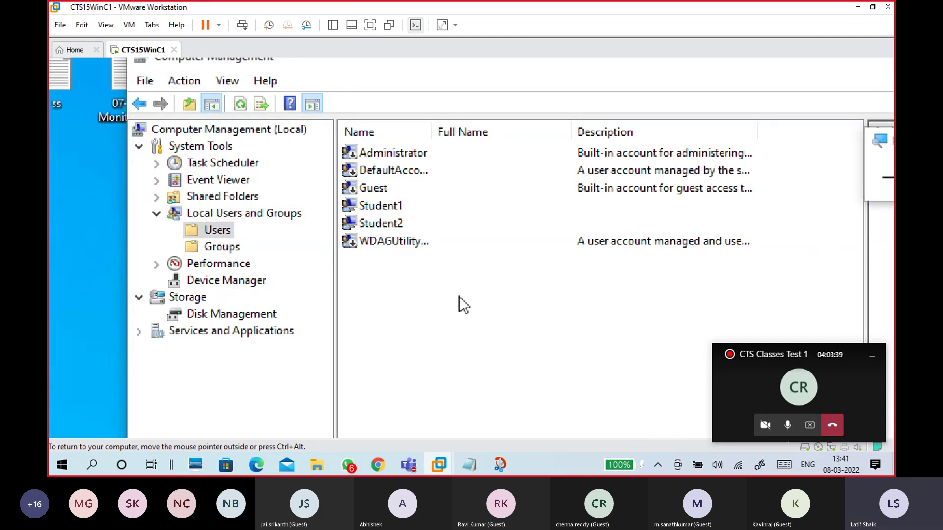
pyautogui.click(420, 214)
pyautogui.click(411, 225)
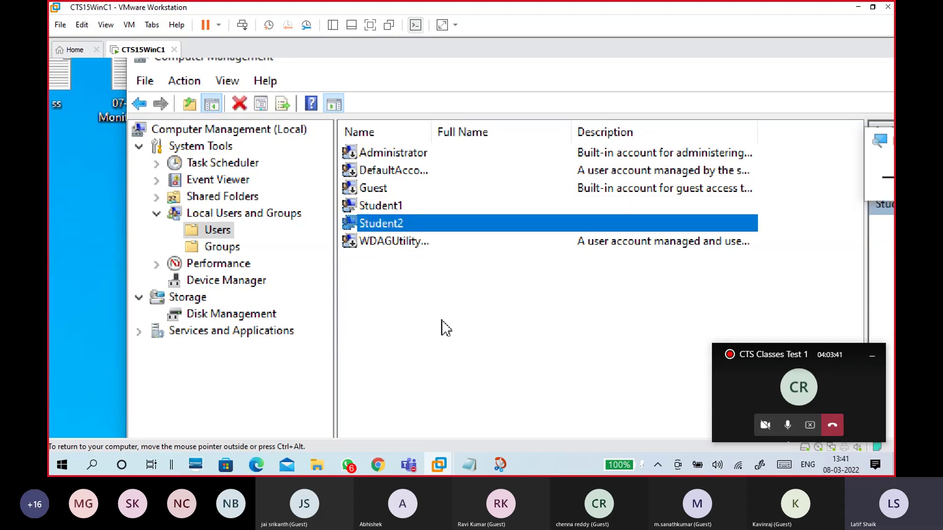
pyautogui.click(447, 326)
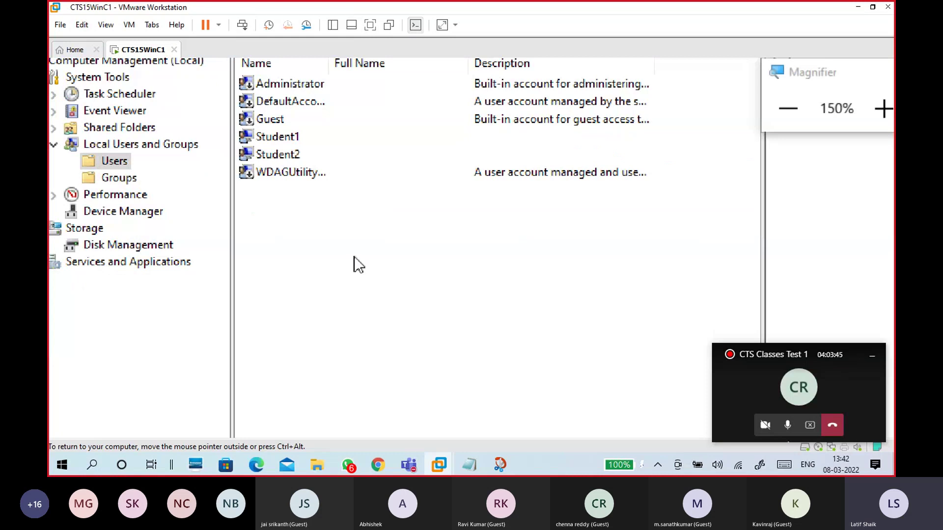
# Step: Bring up the New User form for the Users folder and enter Student3 as the user name
pyautogui.rightClick(358, 243)
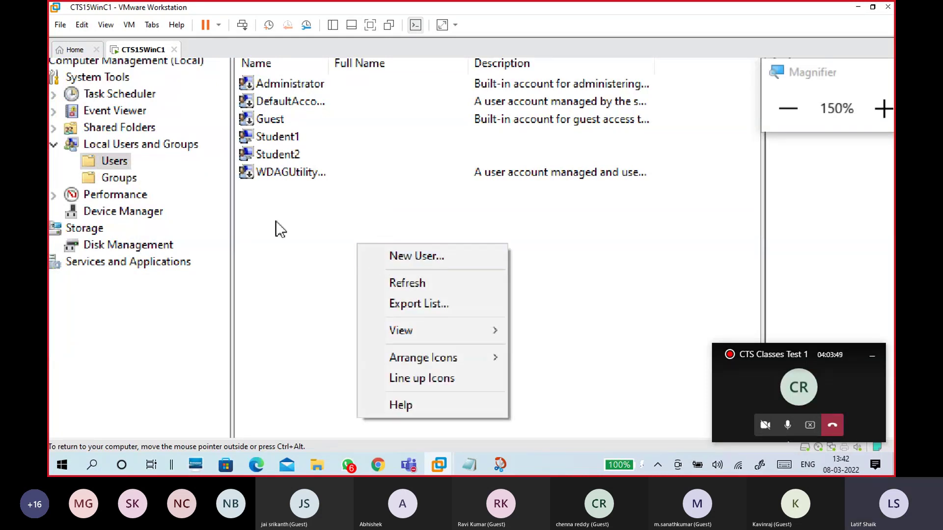
pyautogui.rightClick(110, 161)
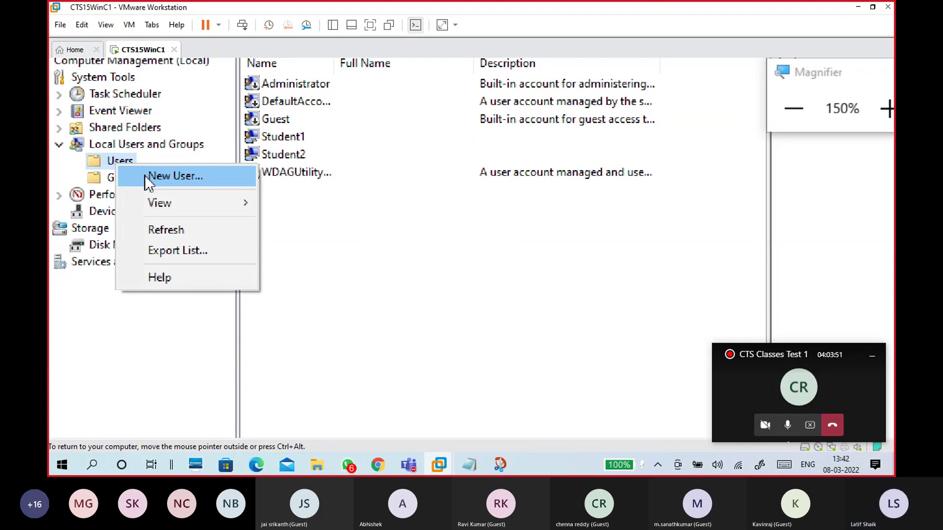
pyautogui.rightClick(407, 244)
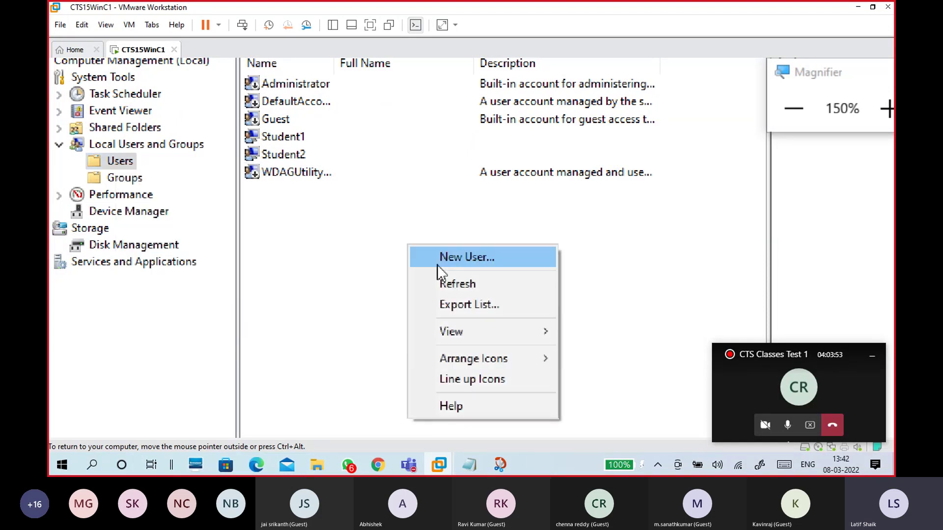
pyautogui.click(440, 255)
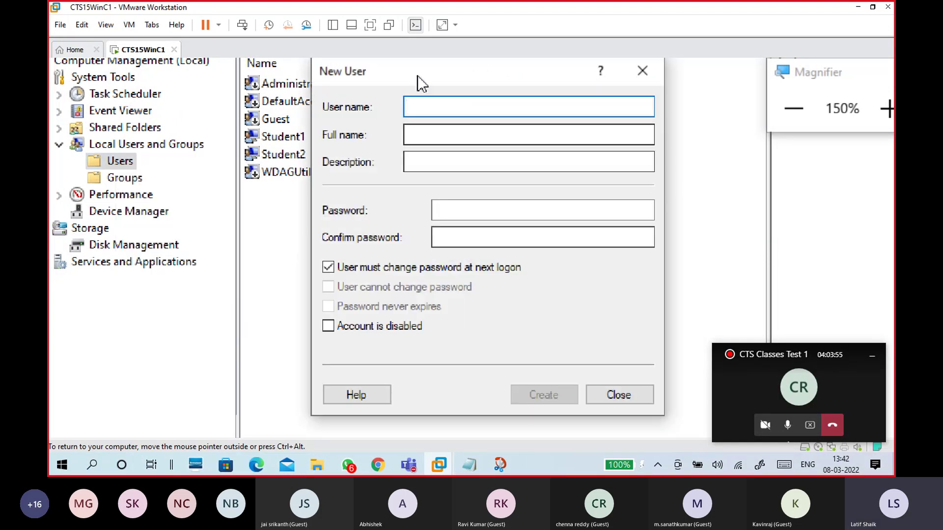
pyautogui.write('St')
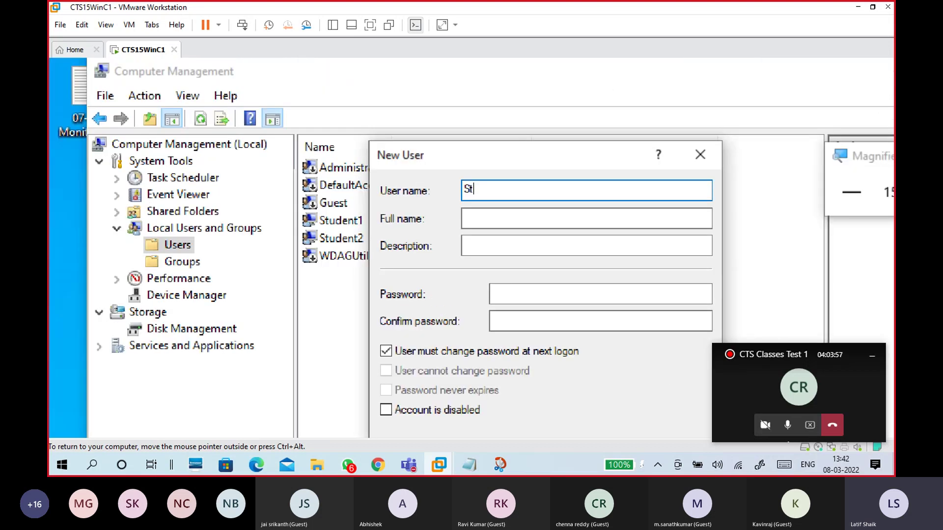
pyautogui.write('udent3')
pyautogui.press('Tab')
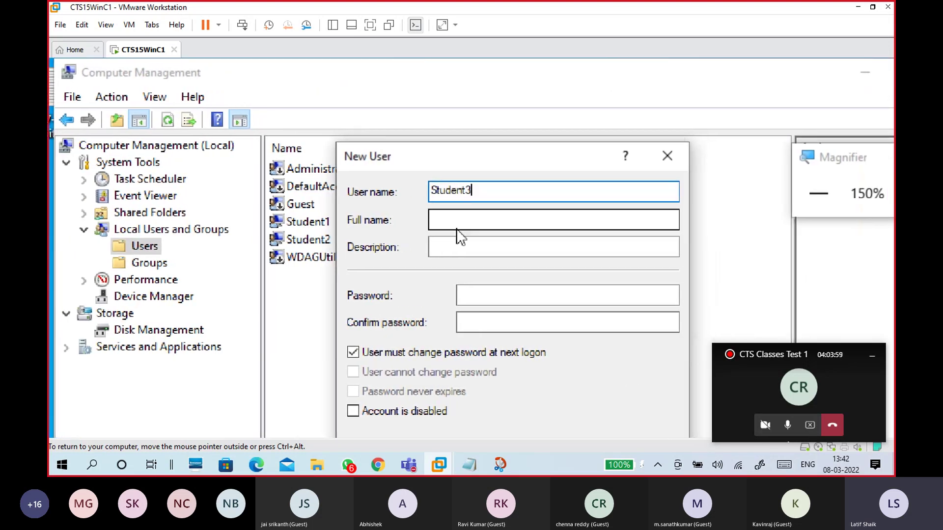
pyautogui.click(494, 255)
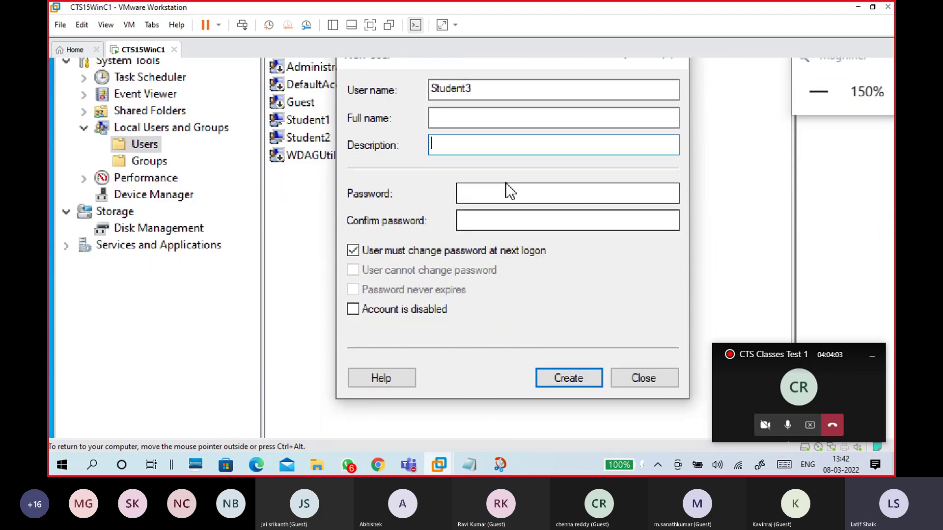
# Step: Clear the requirement to change the password at next logon, create the Student3 account without a password and point it out in the Users list
pyautogui.click(444, 251)
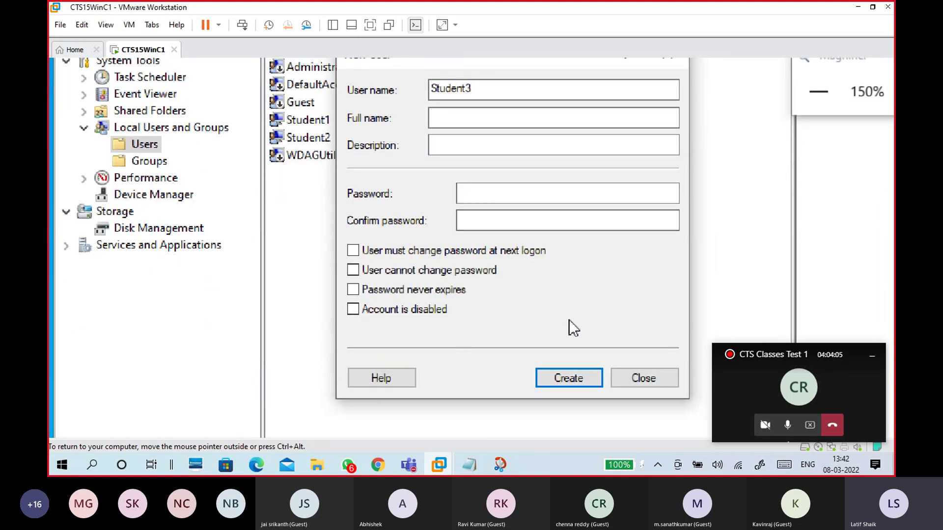
pyautogui.click(423, 253)
pyautogui.click(425, 248)
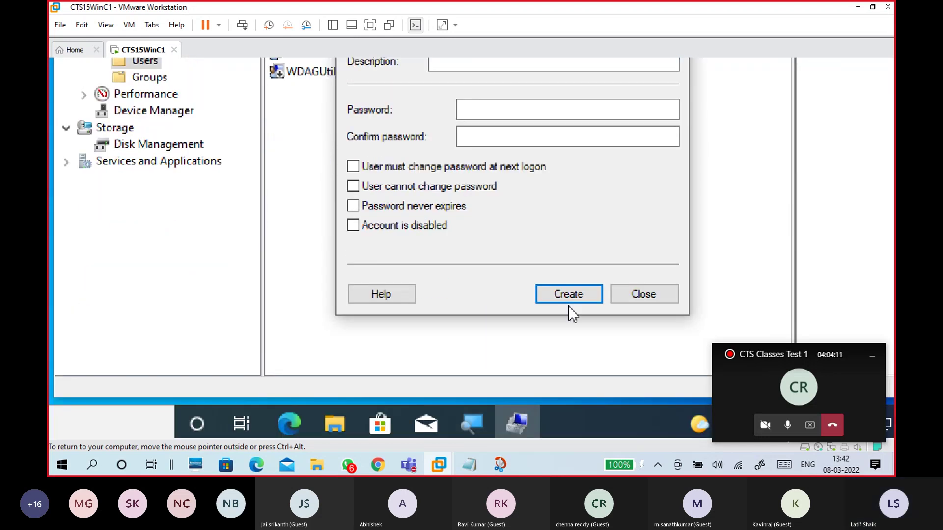
pyautogui.click(568, 296)
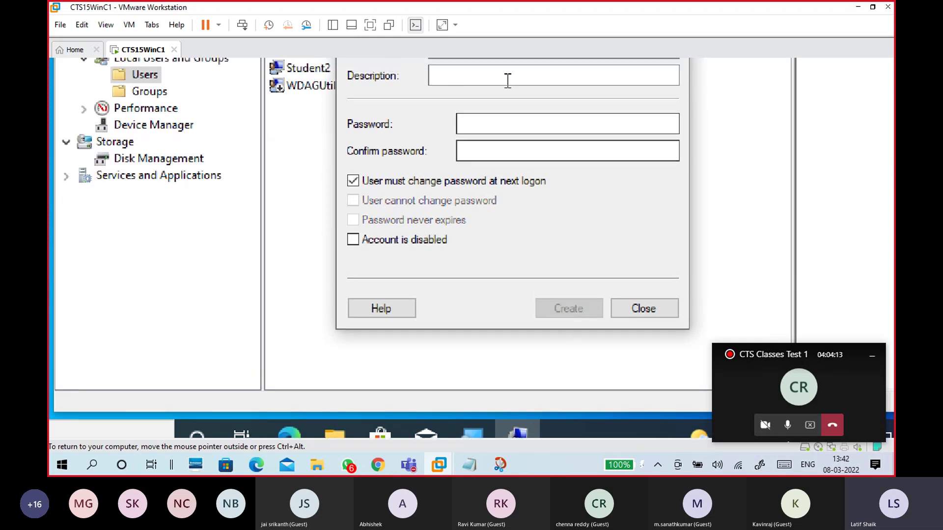
pyautogui.click(640, 369)
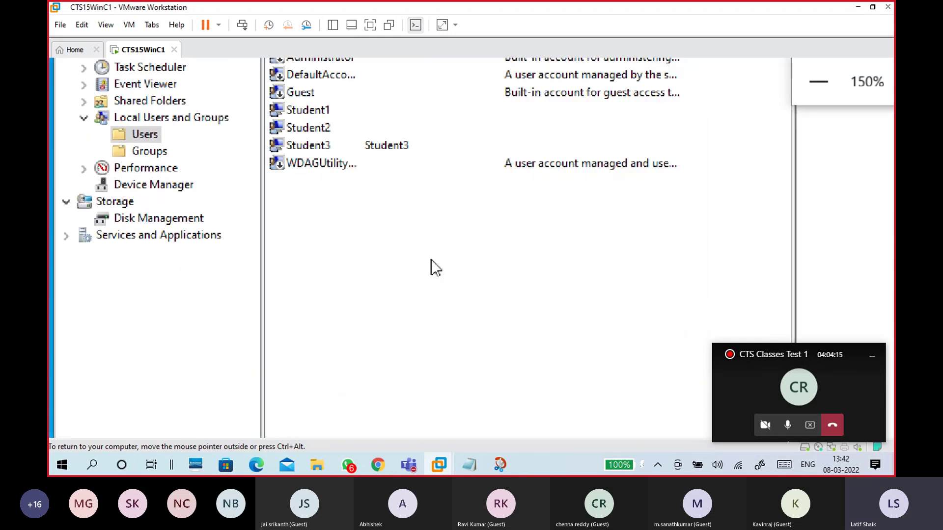
pyautogui.click(314, 259)
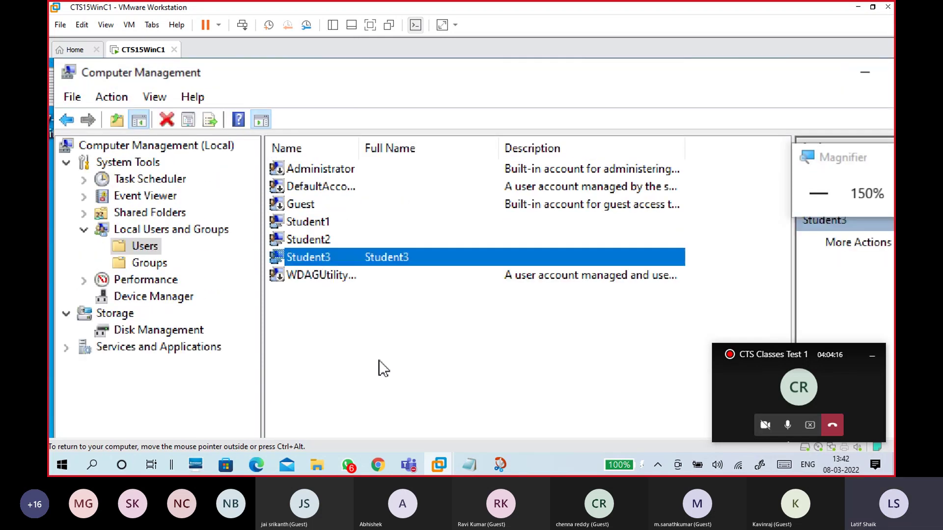
pyautogui.click(400, 387)
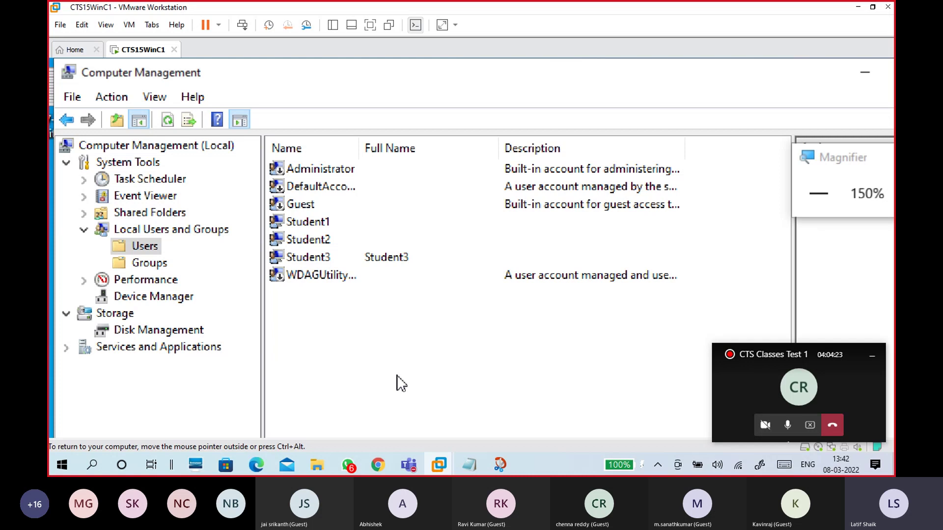
# Step: Bring up the Set Password form for Student2, proceeding past the warning, and cancel it without entering a password
pyautogui.click(319, 240)
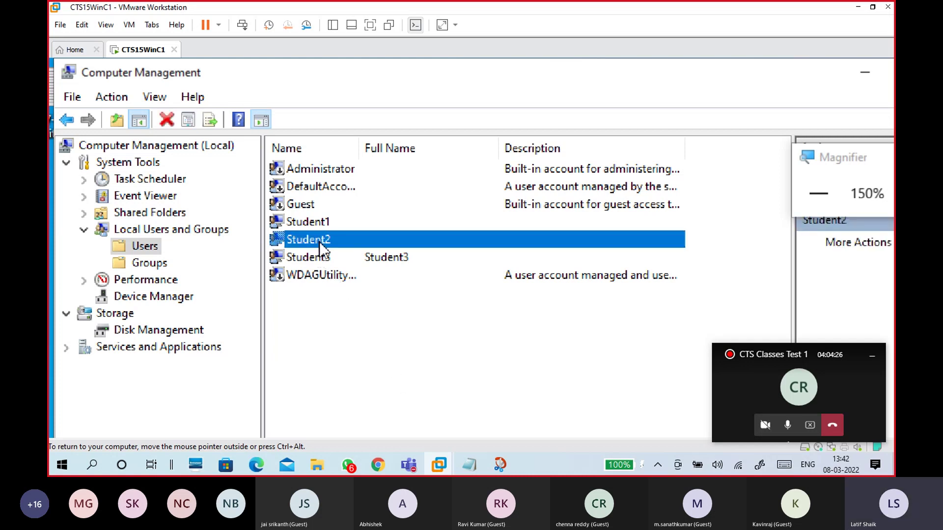
pyautogui.rightClick(324, 240)
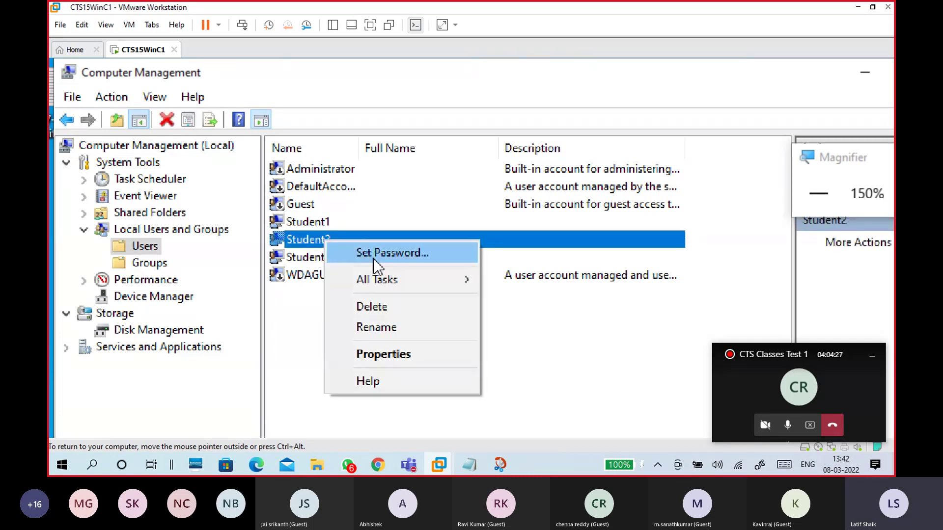
pyautogui.rightClick(505, 240)
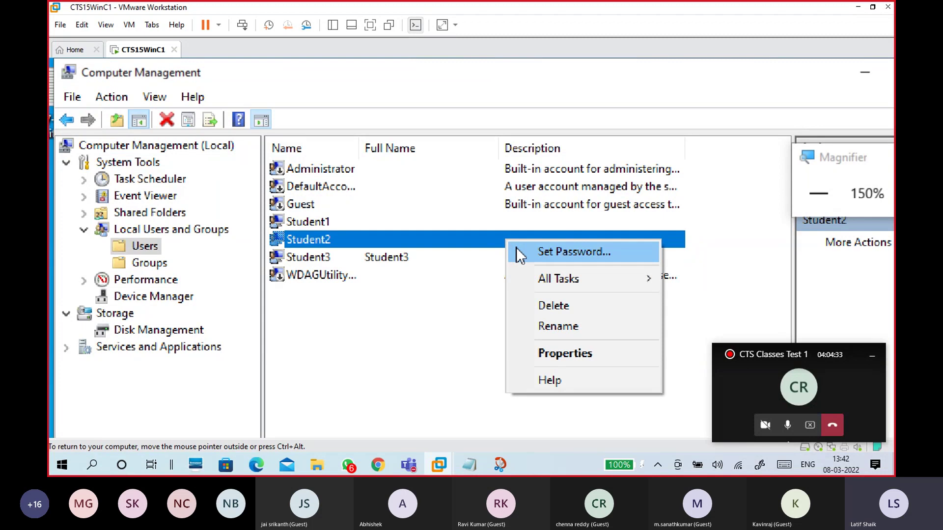
pyautogui.click(597, 252)
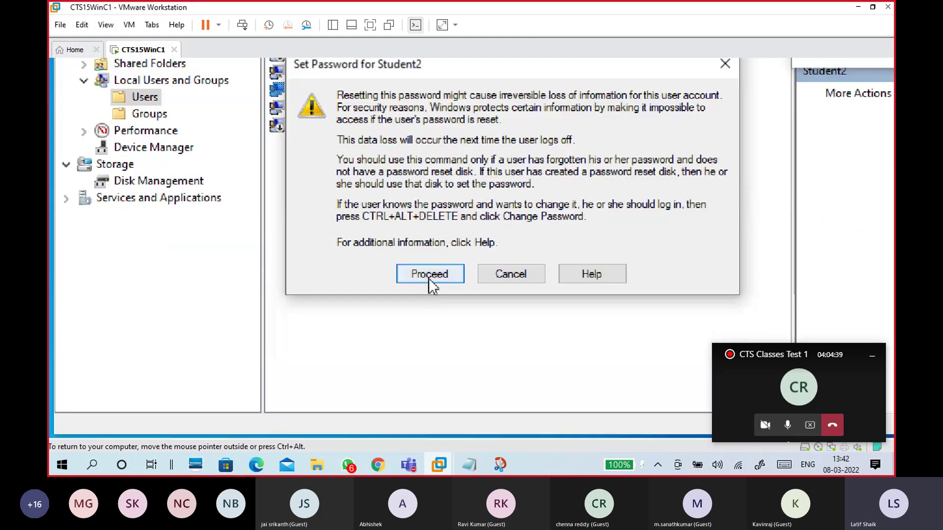
pyautogui.click(431, 275)
pyautogui.click(497, 216)
pyautogui.click(496, 191)
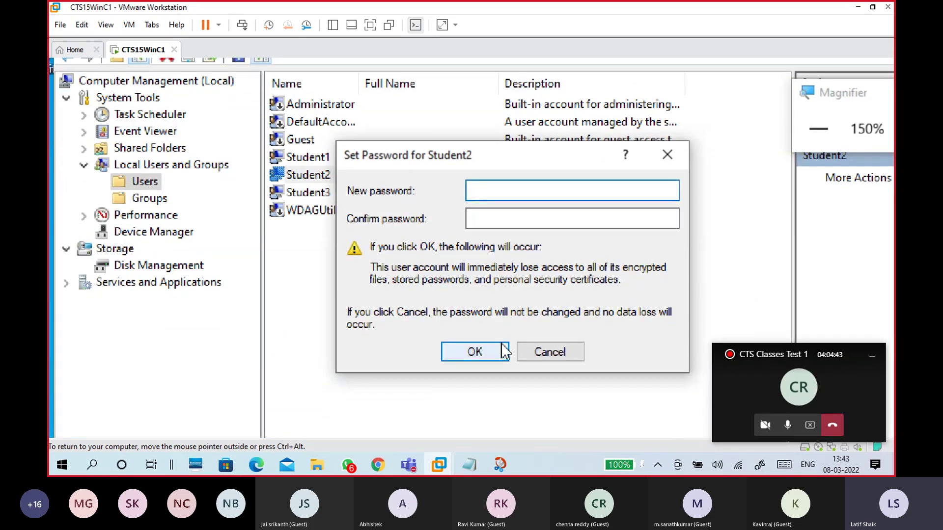
pyautogui.click(549, 358)
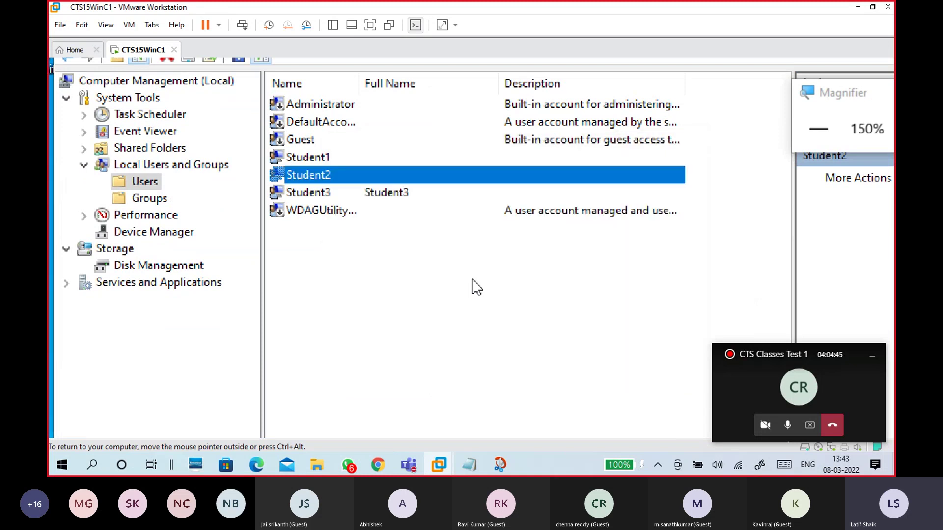
# Step: Bring up the Set Password form for Student1, proceeding past the warning, and cancel it without entering a password
pyautogui.click(400, 192)
pyautogui.click(397, 175)
pyautogui.click(402, 156)
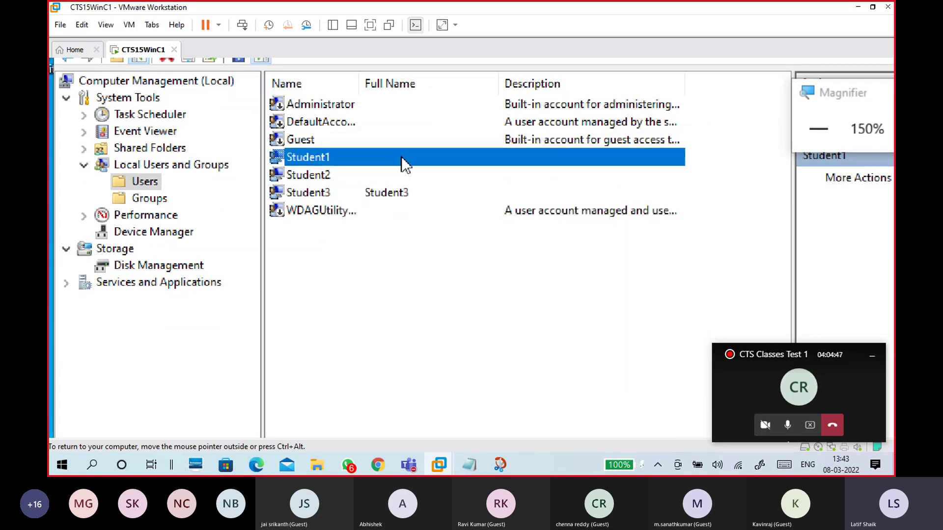
pyautogui.rightClick(402, 158)
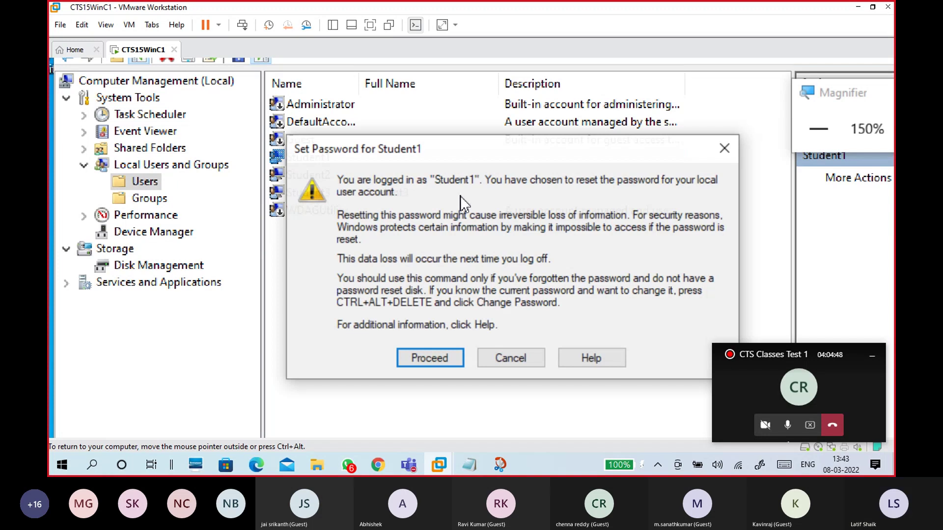
pyautogui.click(436, 358)
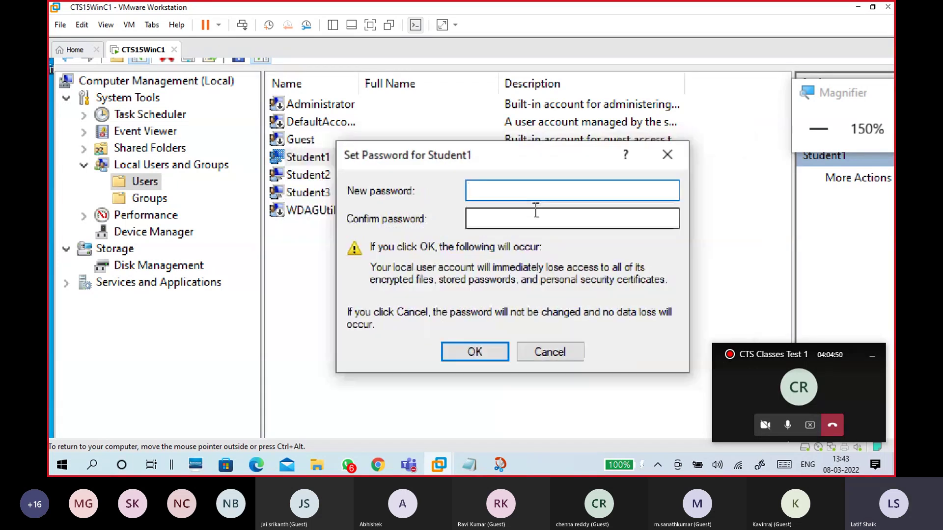
pyautogui.click(549, 354)
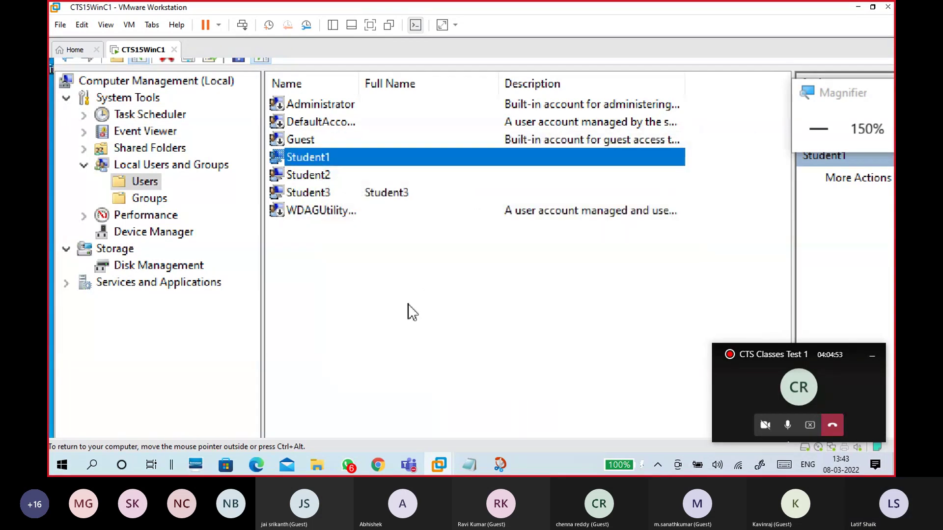
pyautogui.click(407, 294)
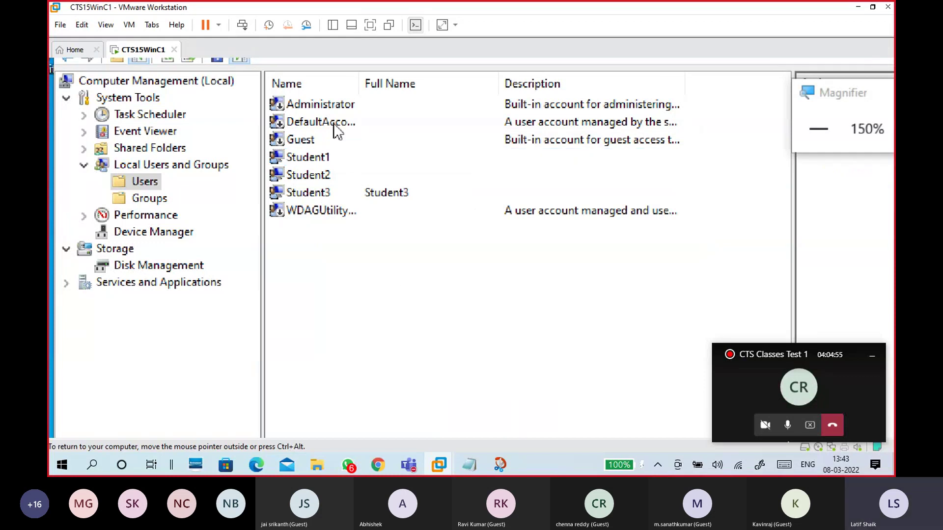
# Step: Clear the "Account is disabled" option in the Administrator account's properties and cancel the dialog without saving
pyautogui.click(337, 103)
pyautogui.rightClick(339, 103)
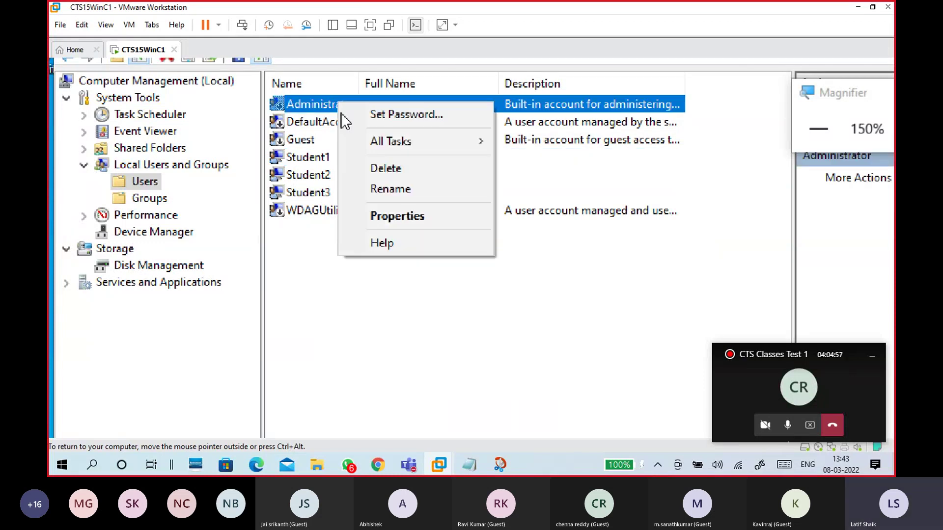
pyautogui.click(388, 216)
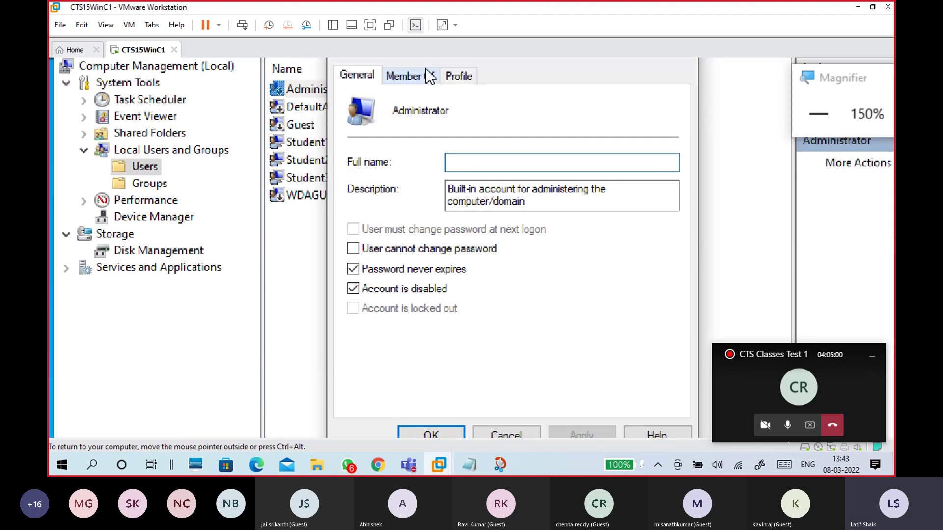
pyautogui.click(354, 299)
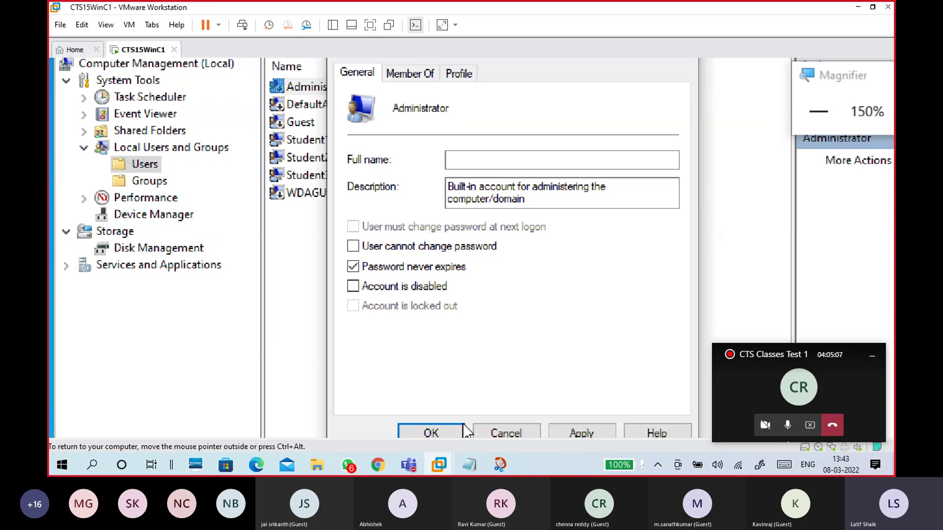
pyautogui.click(506, 432)
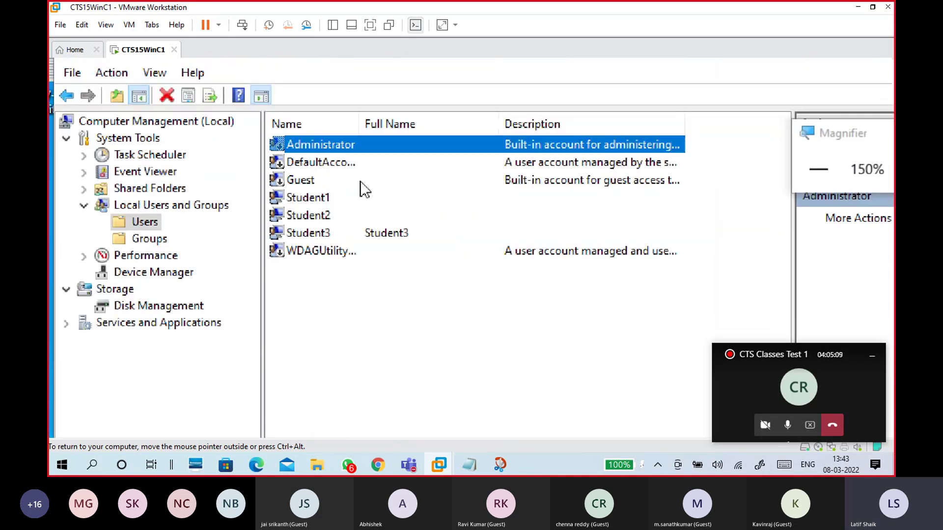
# Step: Point out the Student1 and Guest accounts in the Users list
pyautogui.click(329, 199)
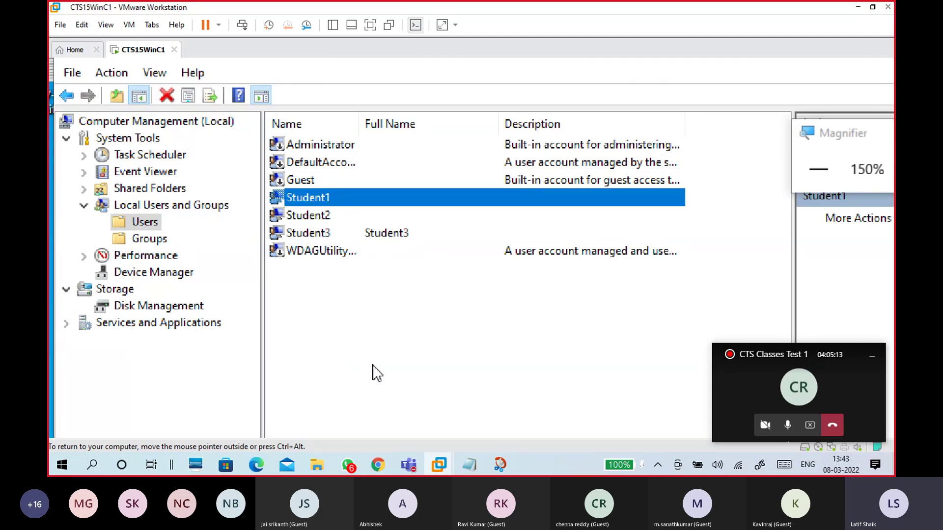
pyautogui.click(301, 179)
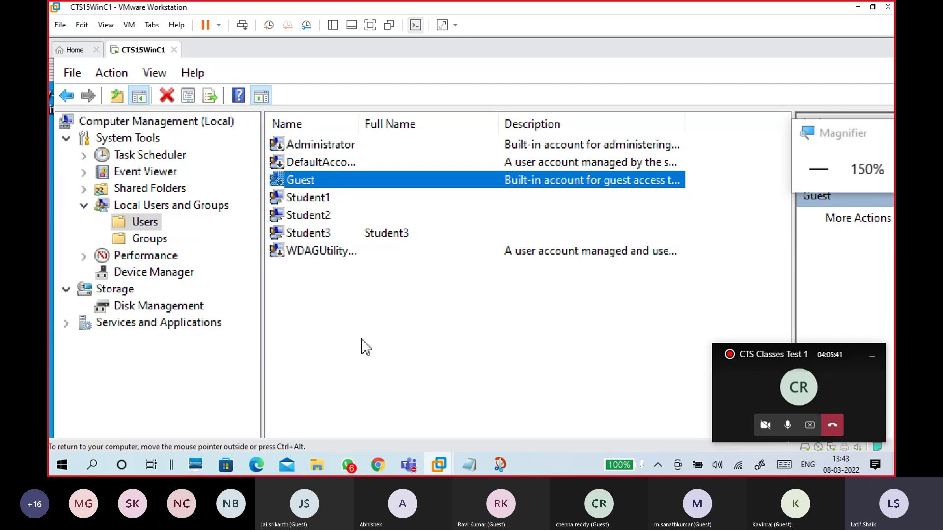
pyautogui.click(362, 344)
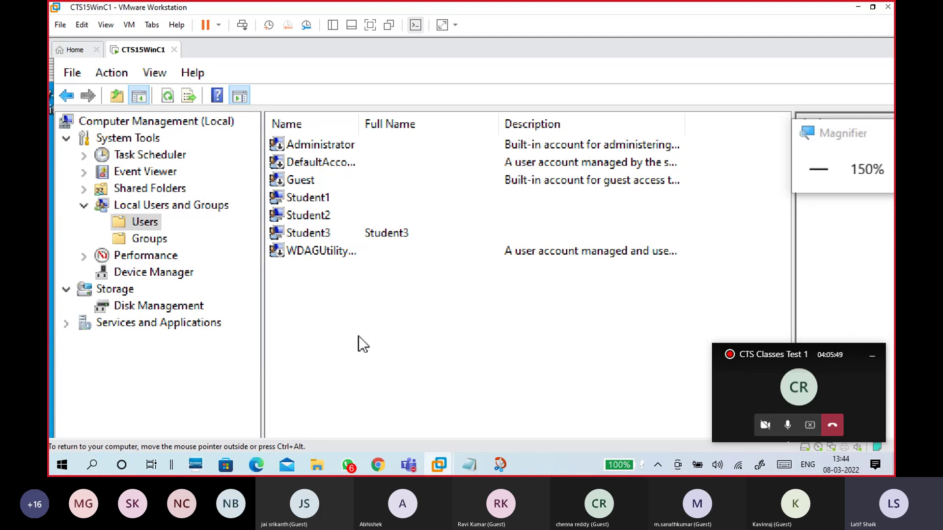
# Step: Enable the built-in Guest account by clearing "Account is disabled" in its properties and saving the change
pyautogui.click(313, 182)
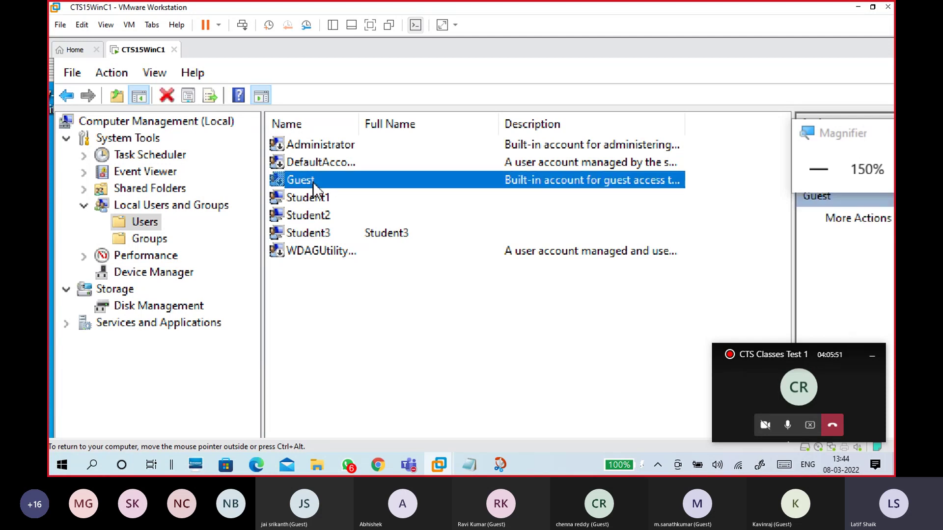
pyautogui.rightClick(313, 187)
pyautogui.click(353, 375)
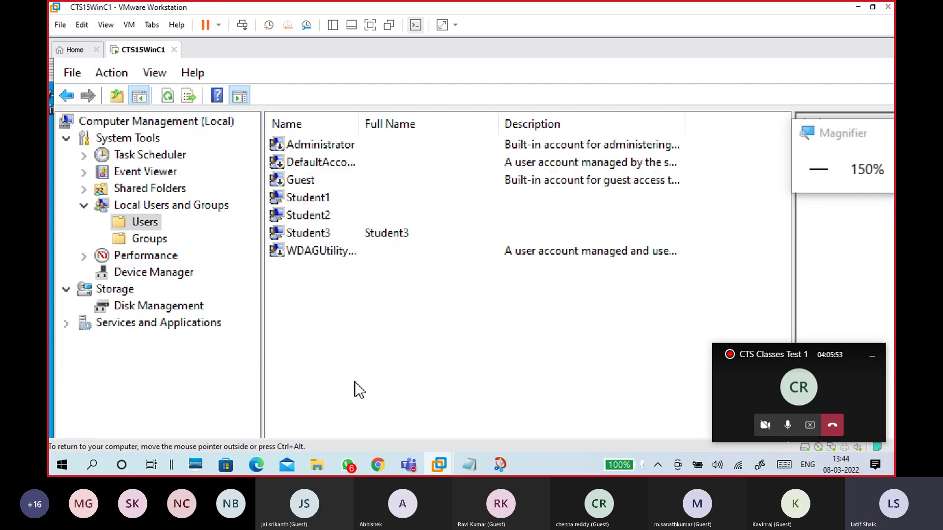
pyautogui.doubleClick(324, 183)
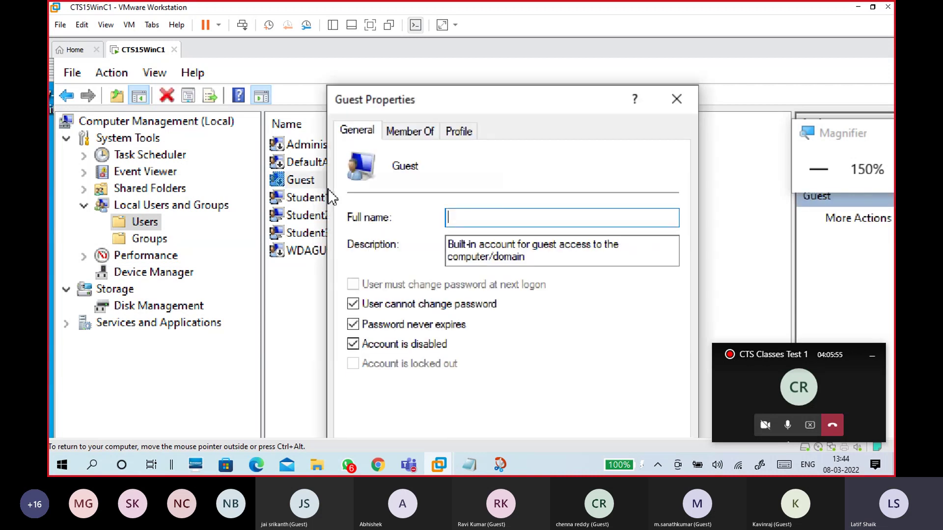
pyautogui.click(353, 218)
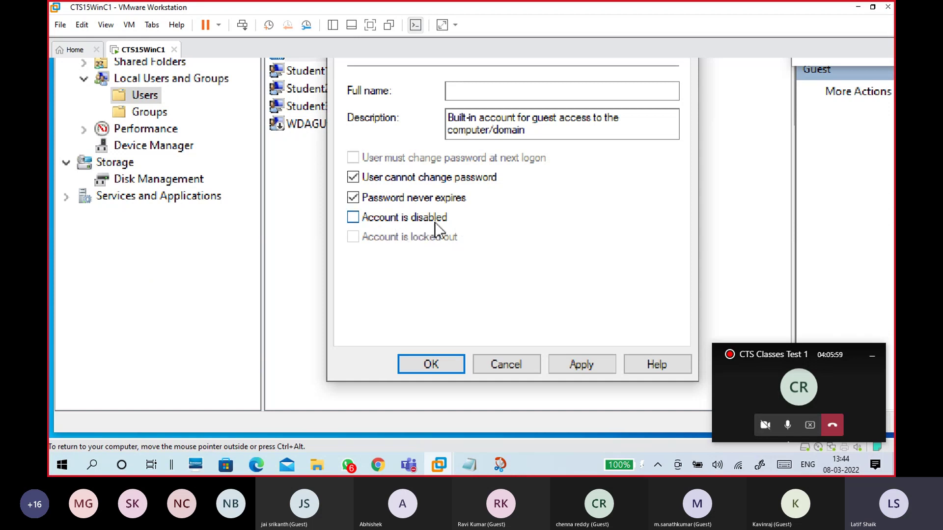
pyautogui.click(397, 218)
pyautogui.click(403, 220)
pyautogui.click(570, 365)
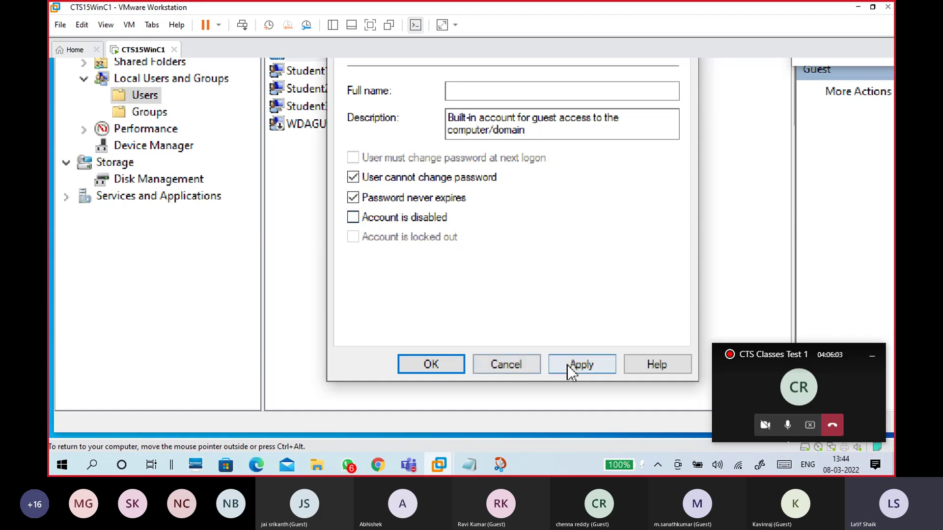
pyautogui.click(461, 364)
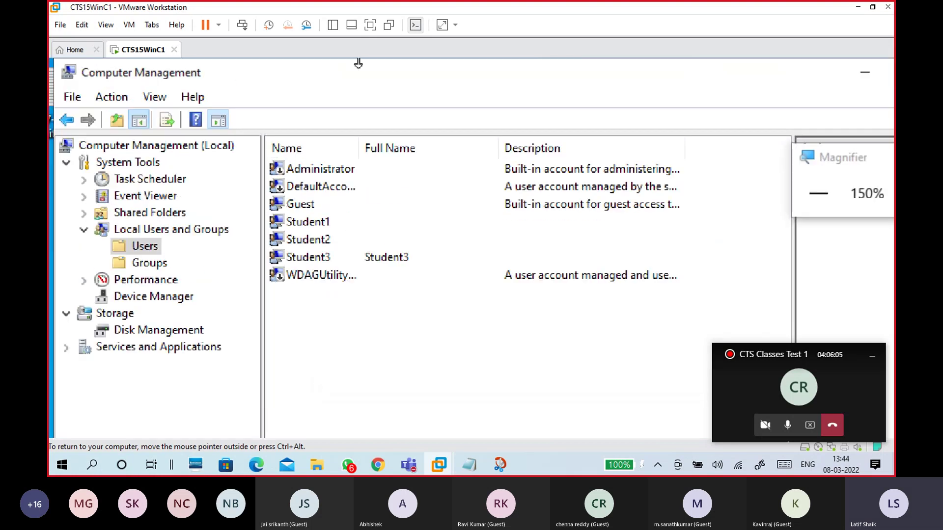
pyautogui.click(336, 172)
pyautogui.click(341, 303)
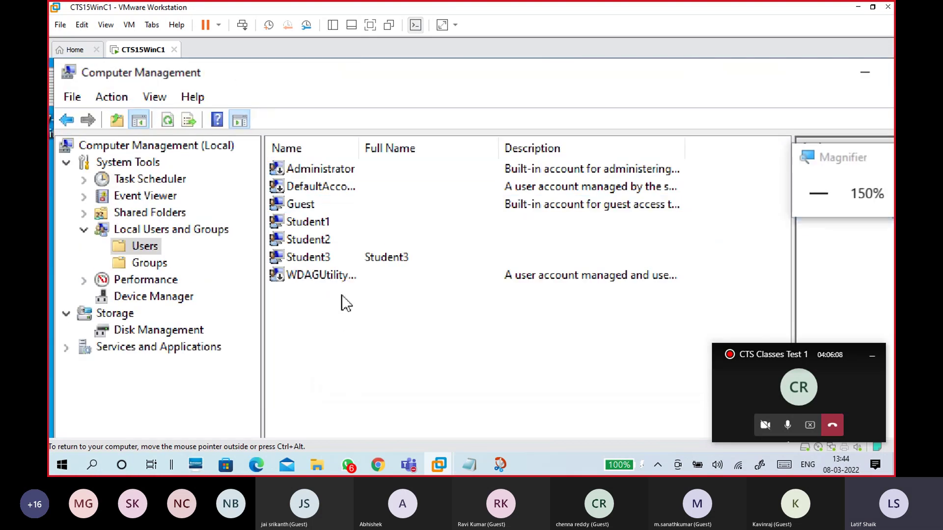
# Step: Disable the Student3 account by selecting "Account is disabled" in its properties and saving the change
pyautogui.click(329, 260)
pyautogui.rightClick(324, 261)
pyautogui.click(359, 370)
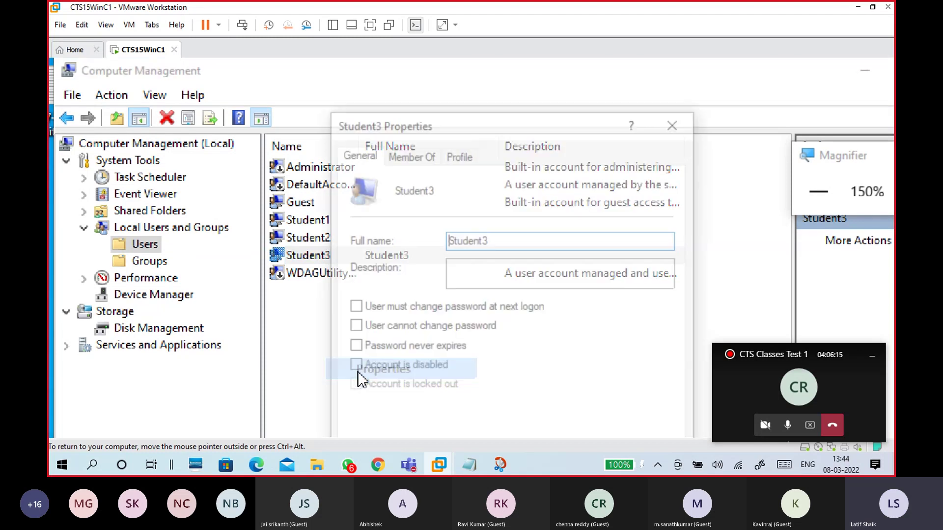
pyautogui.click(363, 322)
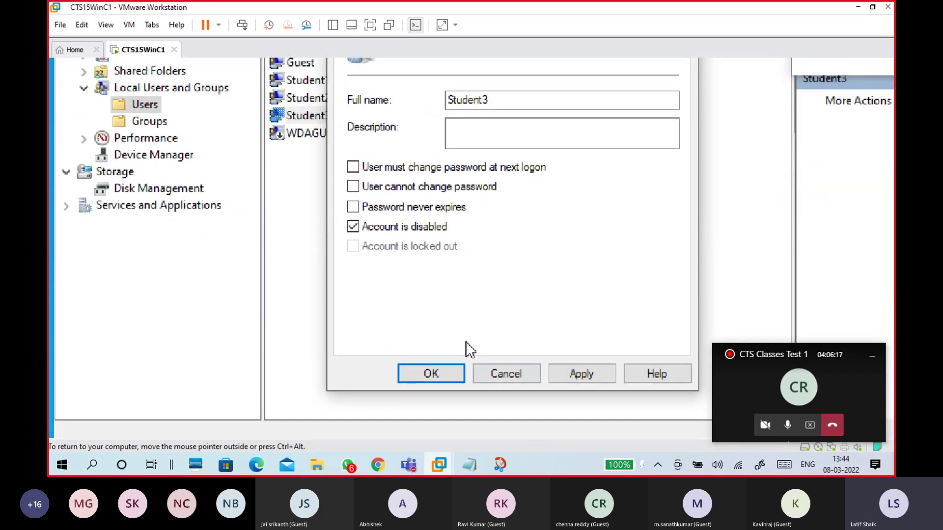
pyautogui.click(445, 374)
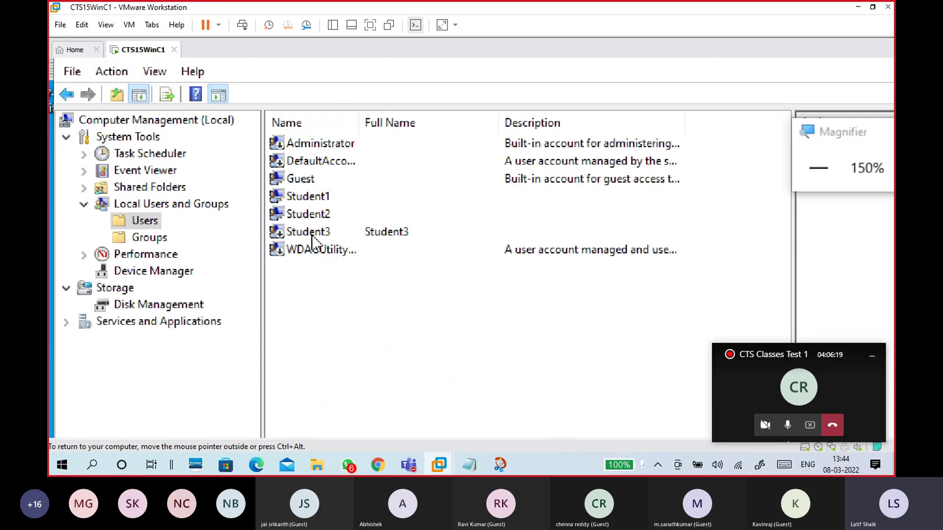
pyautogui.click(317, 233)
pyautogui.click(350, 346)
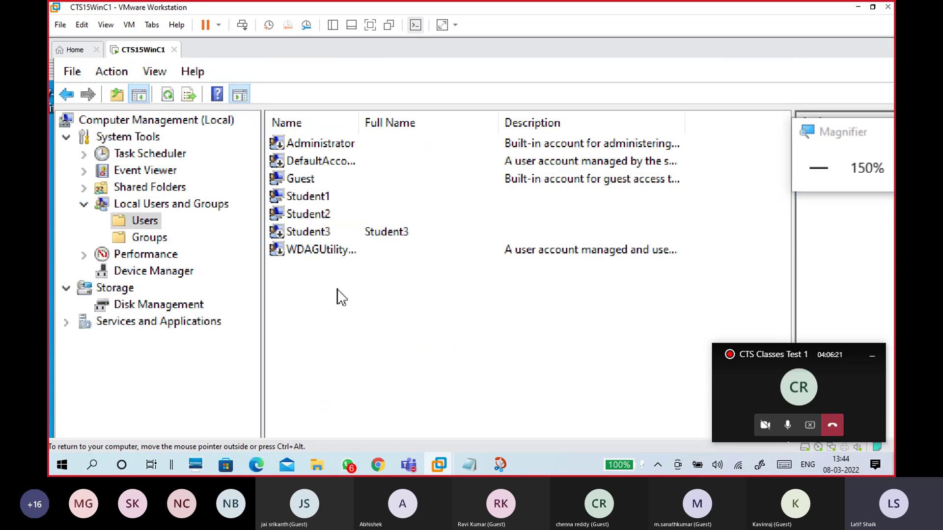
# Step: Re-enable Student3 by clearing "Account is disabled" in its properties, then apply and close the dialog
pyautogui.doubleClick(326, 231)
pyautogui.click(354, 250)
pyautogui.click(581, 398)
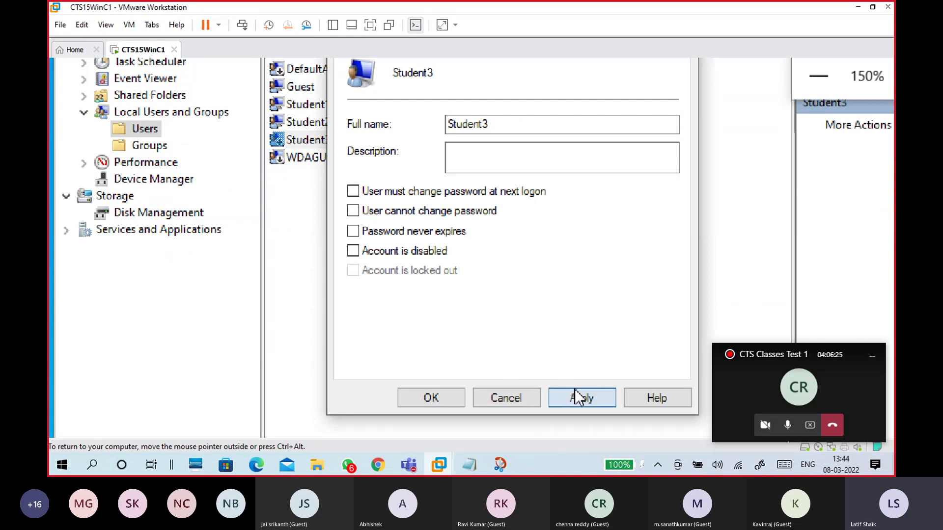
pyautogui.click(432, 399)
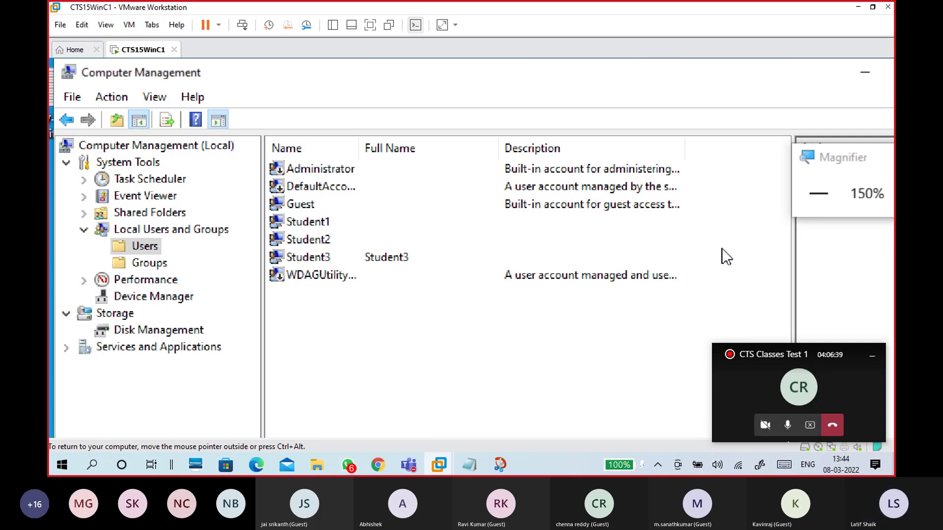
# Step: Reduce the Magnifier zoom to 100% and move the Computer Management window away from the Magnifier controls
pyautogui.click(818, 199)
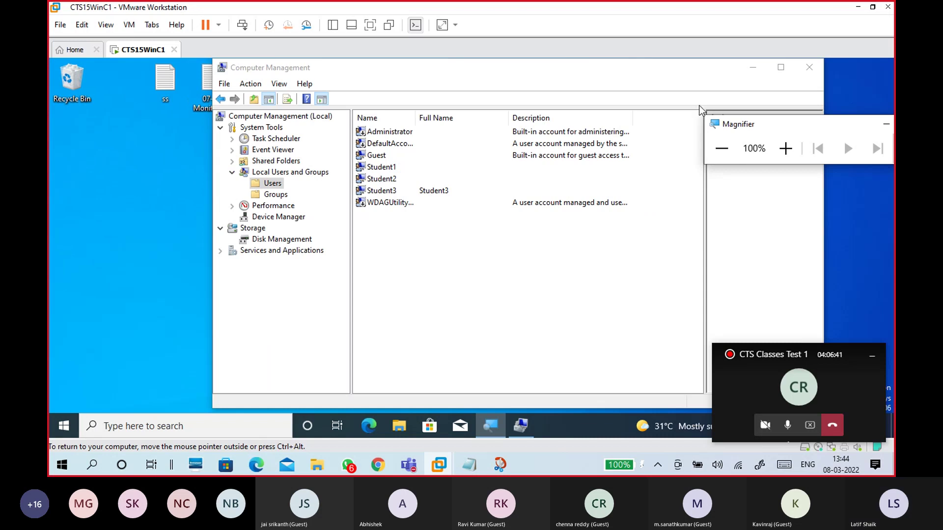
pyautogui.moveTo(696, 68); pyautogui.dragTo(613, 68)
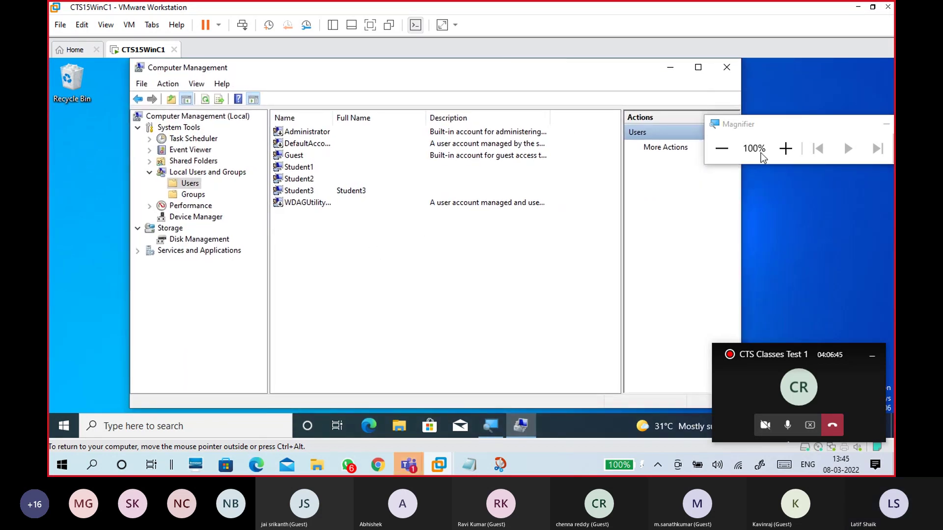
# Step: Switch to the Teams meeting to check its chat, return to the virtual machine and reset the Magnifier to 100%
pyautogui.click(786, 148)
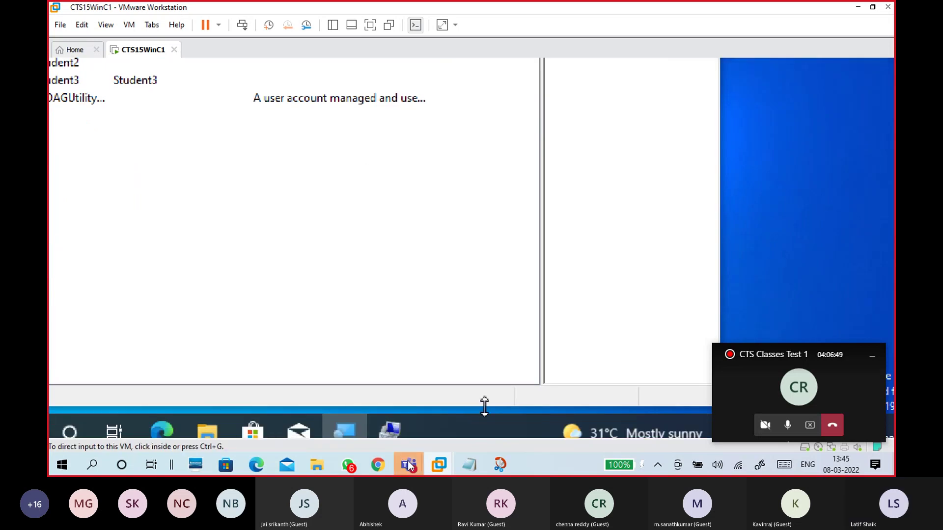
pyautogui.moveTo(408, 460)
pyautogui.click(431, 425)
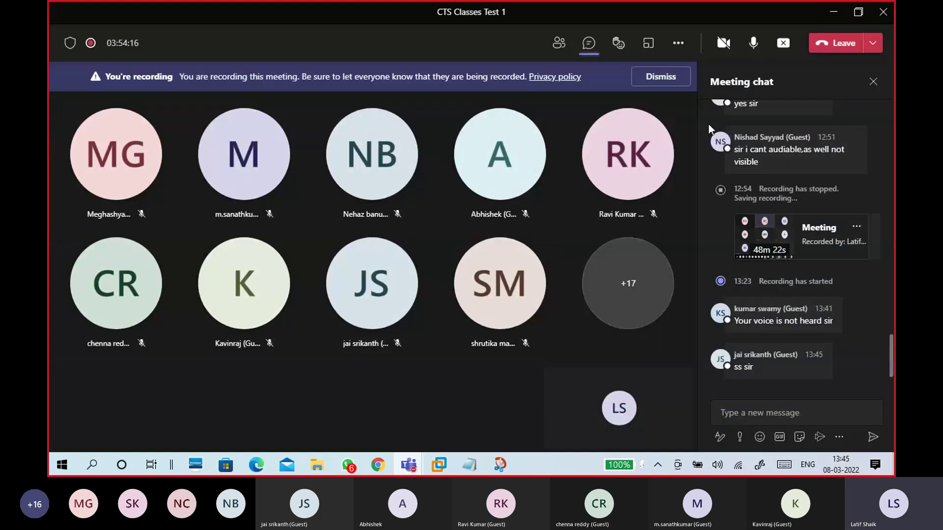
pyautogui.click(831, 13)
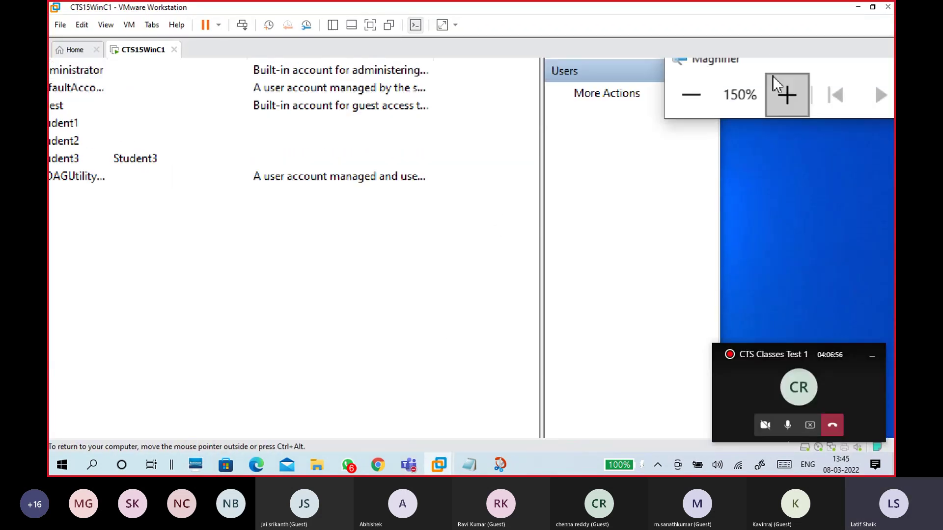
pyautogui.click(703, 91)
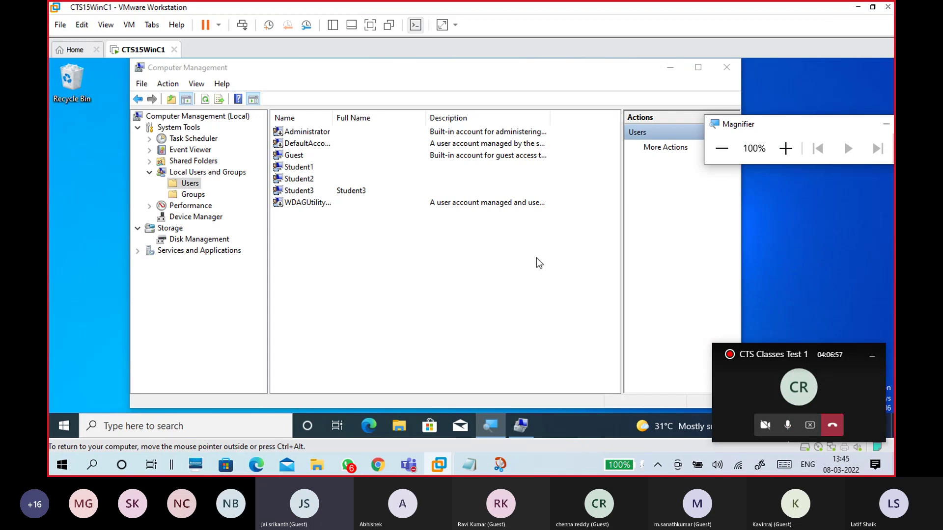
# Step: Close Computer Management and point out the ss and 07-03 Monitoring files on the desktop
pyautogui.click(727, 68)
pyautogui.click(423, 238)
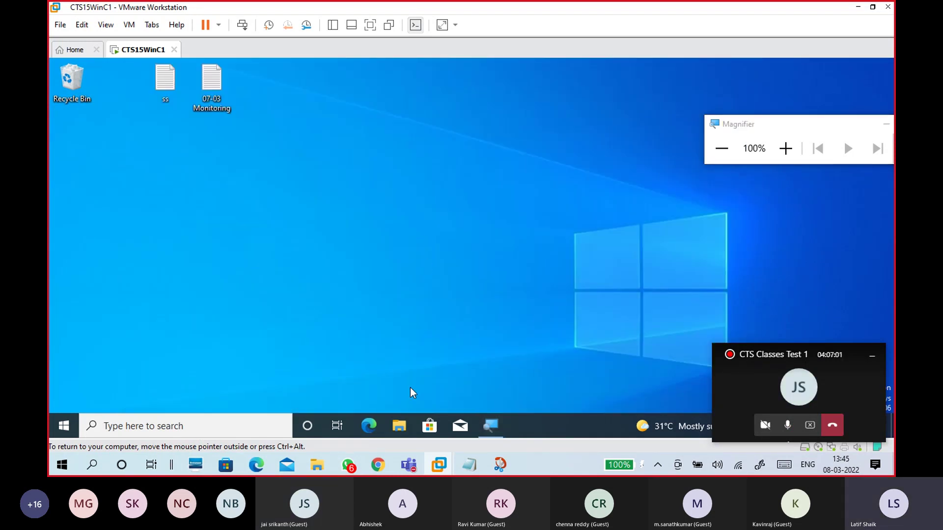
pyautogui.moveTo(275, 148); pyautogui.dragTo(143, 61)
pyautogui.click(238, 175)
# Step: Open File Explorer maximized, magnify the screen to 150% and view the contents of the Desktop folder under This PC
pyautogui.press('super+e')
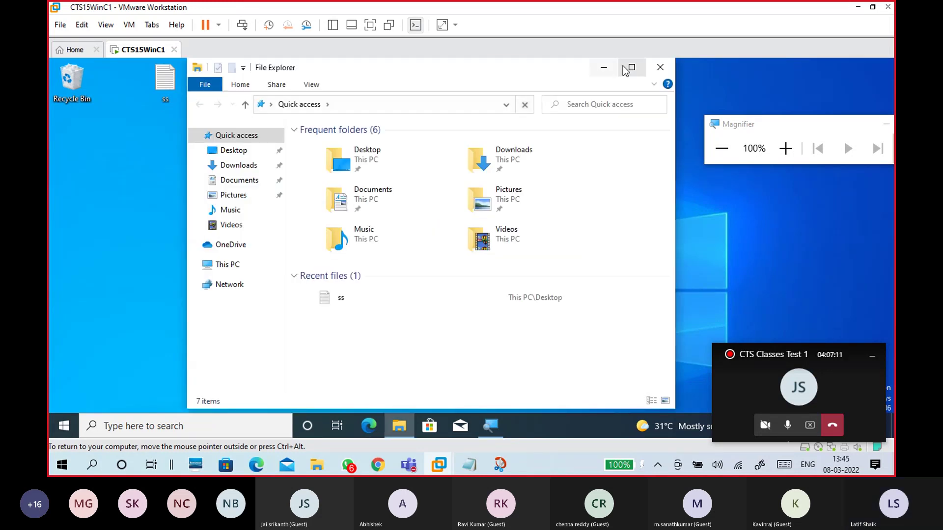
pyautogui.click(629, 68)
pyautogui.click(785, 148)
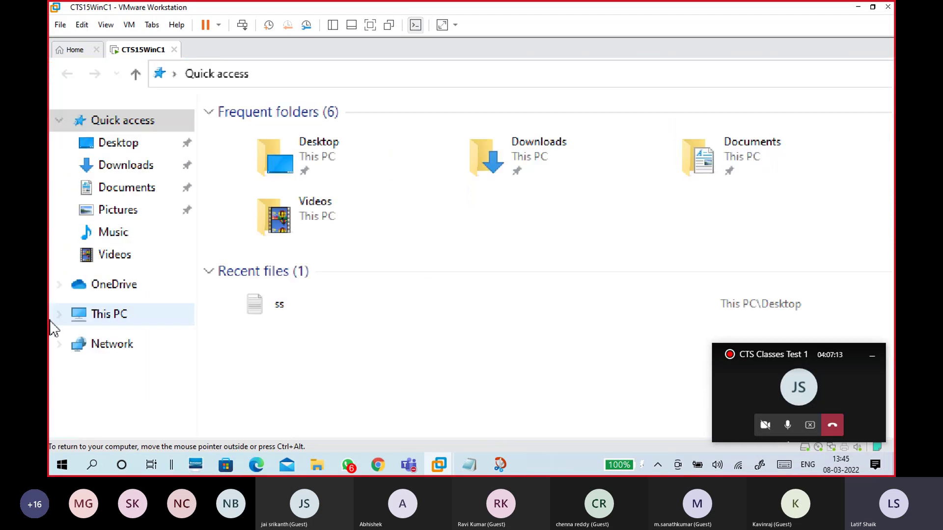
pyautogui.click(103, 318)
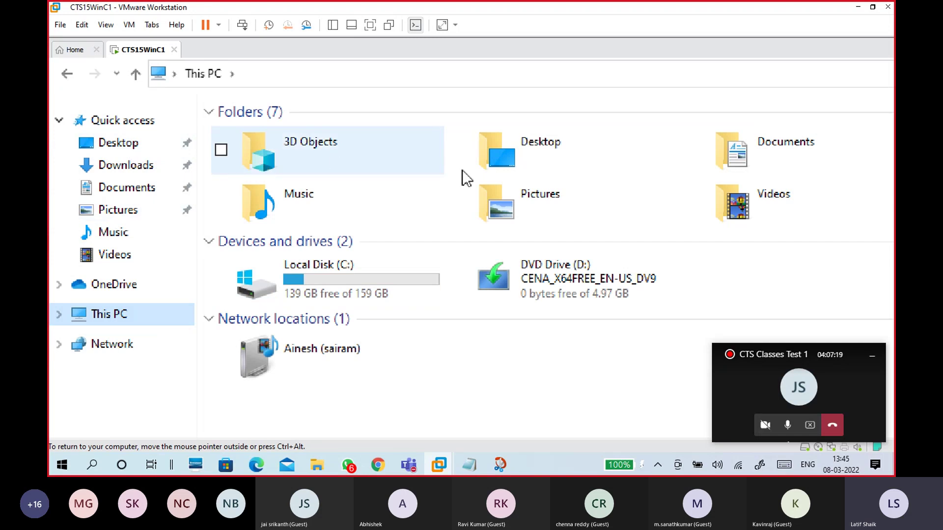
pyautogui.doubleClick(600, 156)
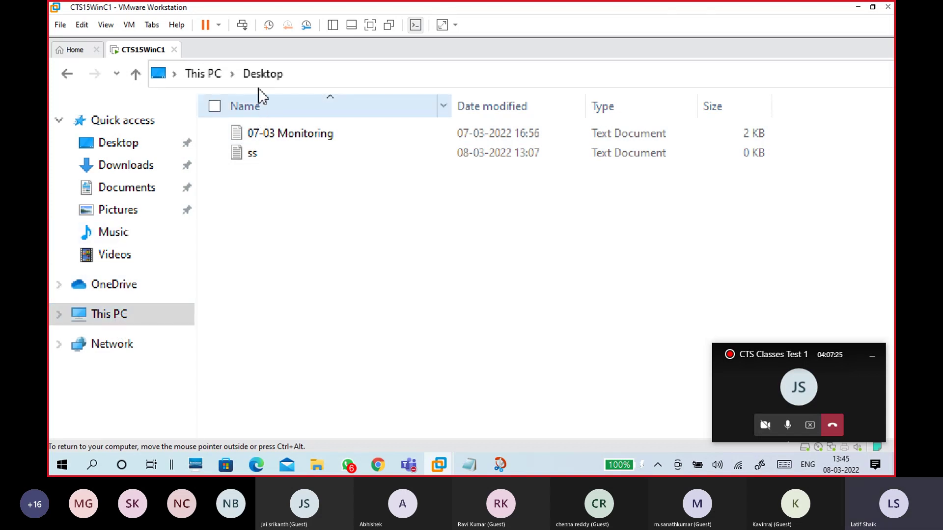
# Step: Browse Local Disk (C:) through Users and Student1 to the profile's Desktop folder to view the same desktop files
pyautogui.click(108, 316)
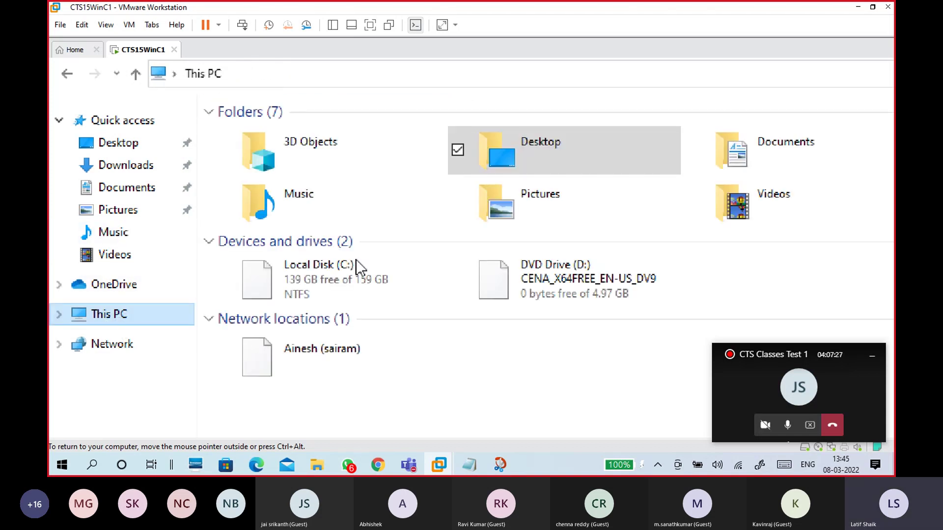
pyautogui.doubleClick(343, 280)
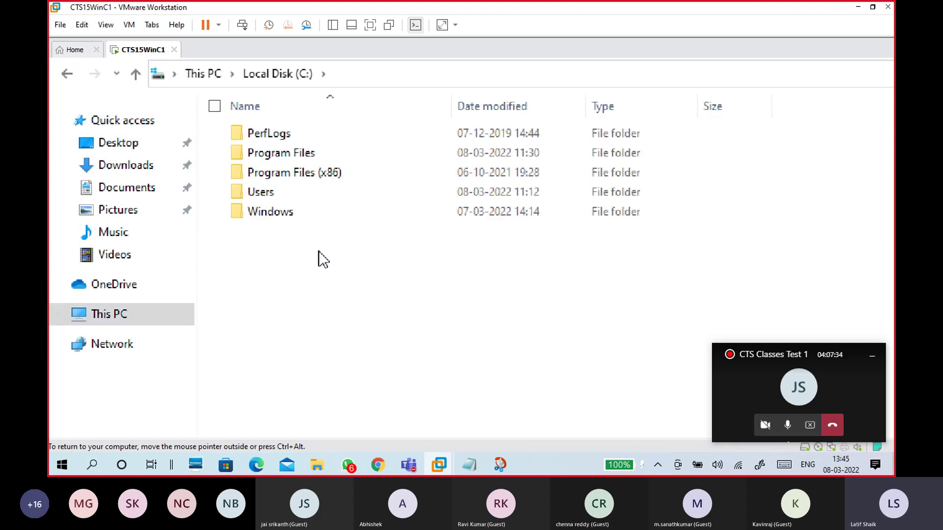
pyautogui.click(316, 191)
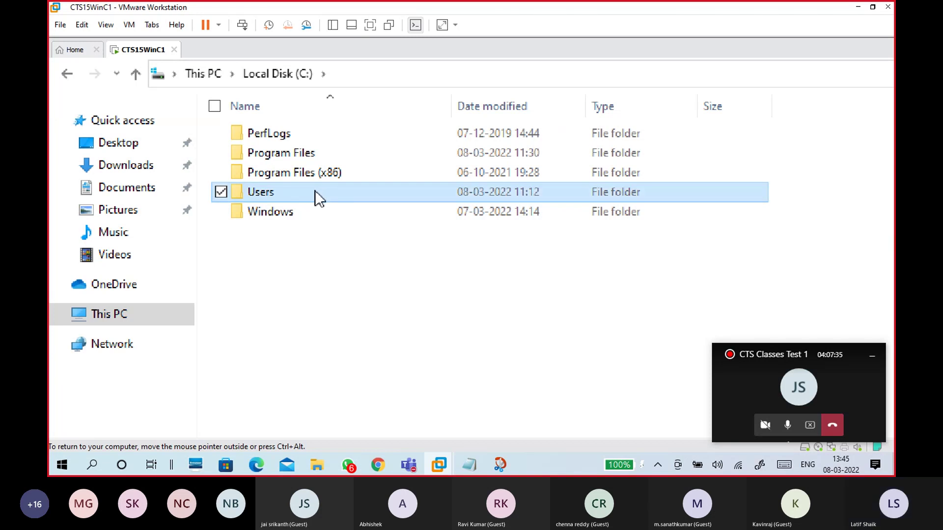
pyautogui.doubleClick(317, 197)
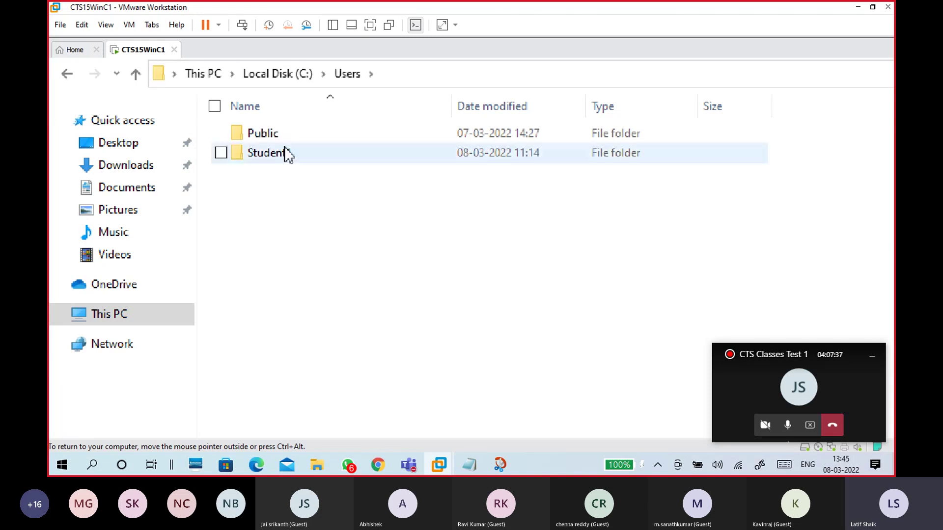
pyautogui.click(285, 152)
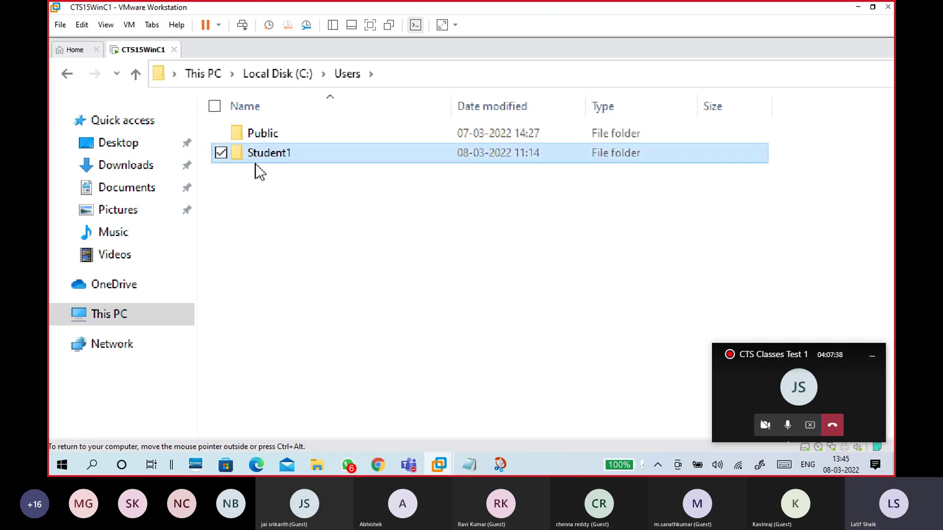
pyautogui.doubleClick(307, 156)
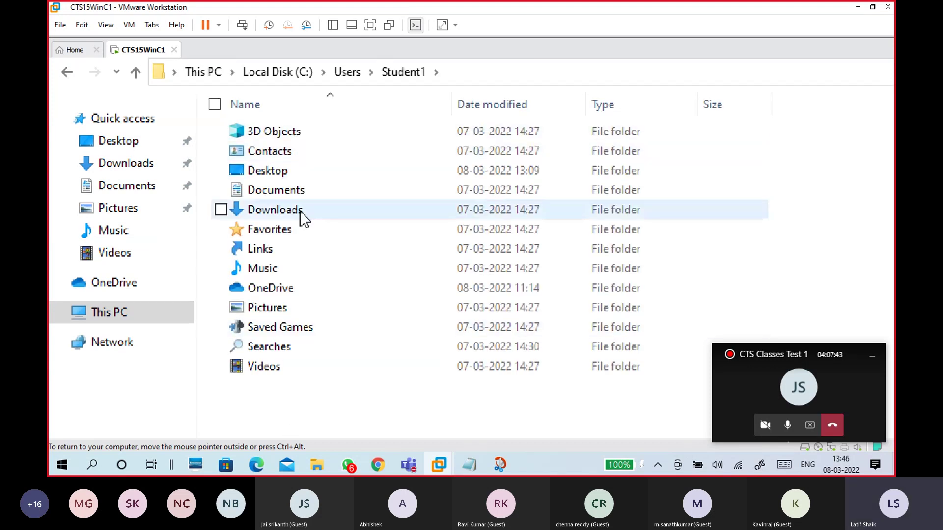
pyautogui.doubleClick(290, 168)
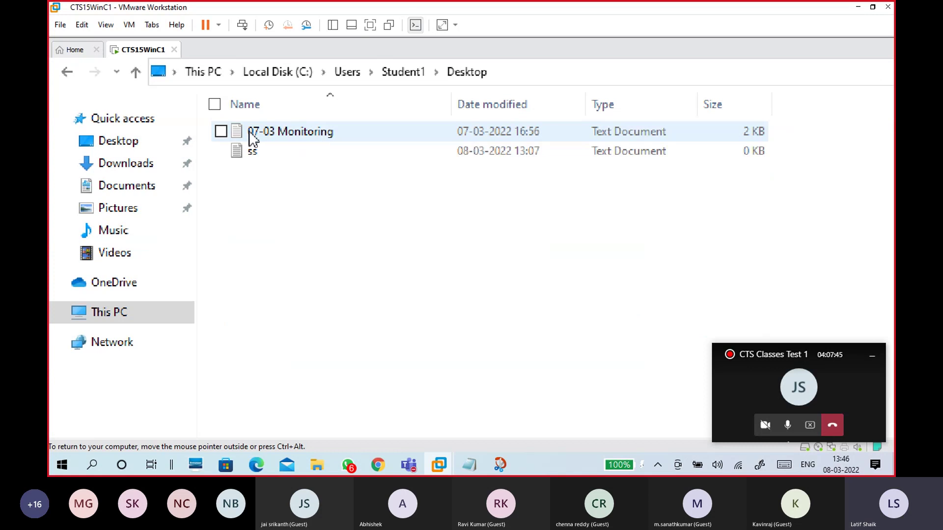
# Step: Return to the Student1 profile folder and select all its subfolders, from 3D Objects to Videos
pyautogui.click(394, 65)
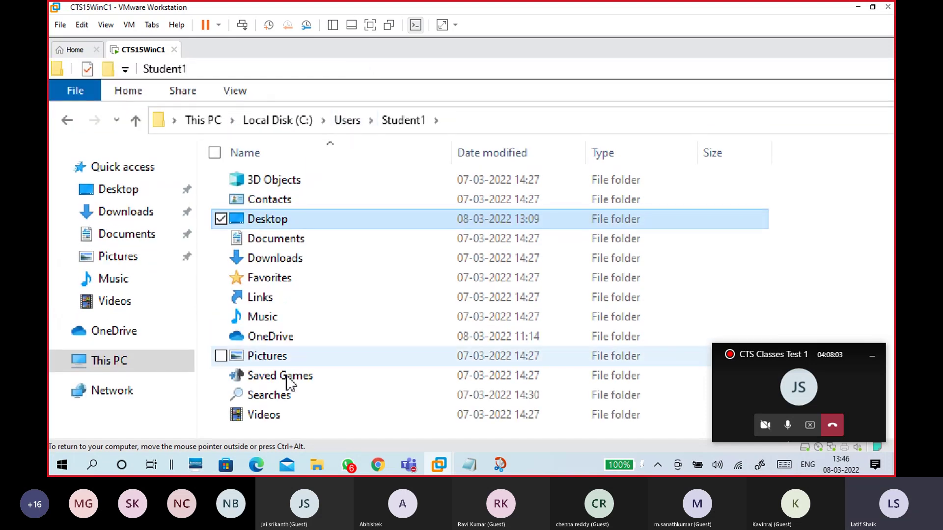
pyautogui.moveTo(274, 414); pyautogui.dragTo(304, 136)
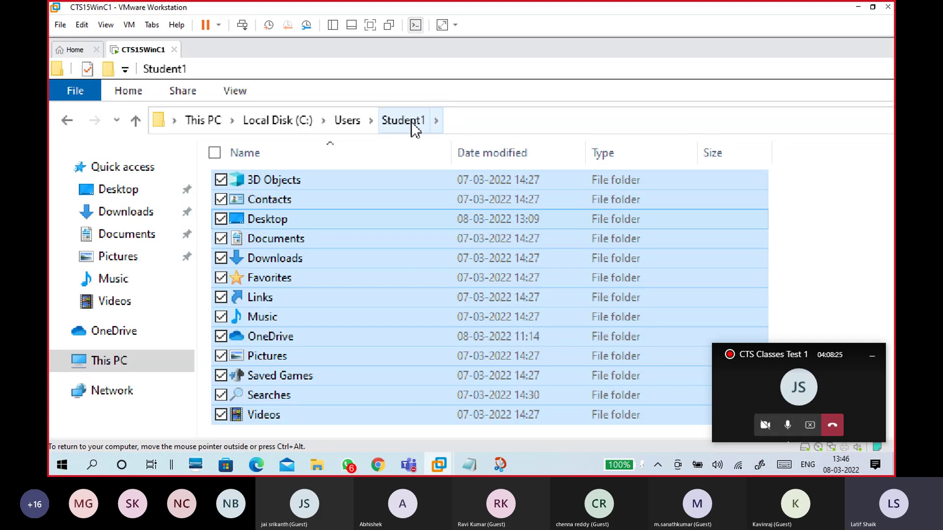
# Step: Create a Rich Text Document named s11 in the Documents folder and open it
pyautogui.click(135, 238)
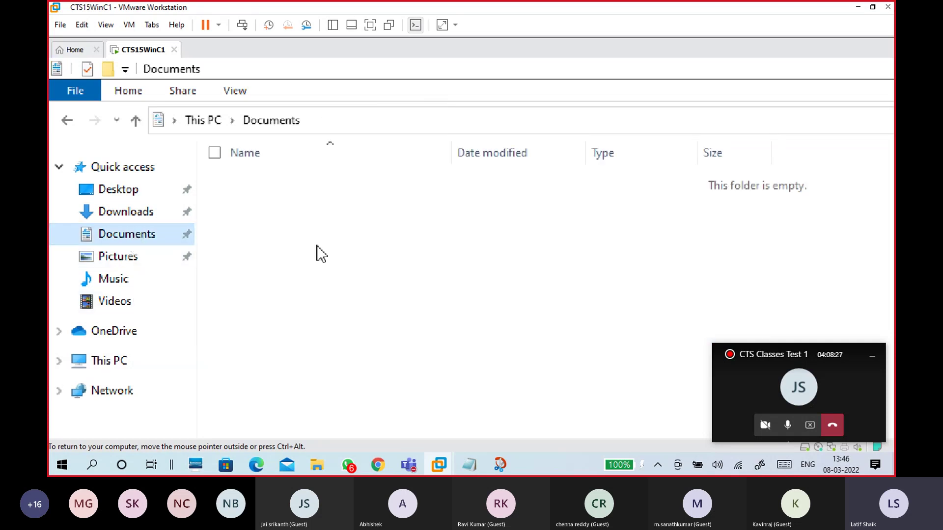
pyautogui.rightClick(343, 221)
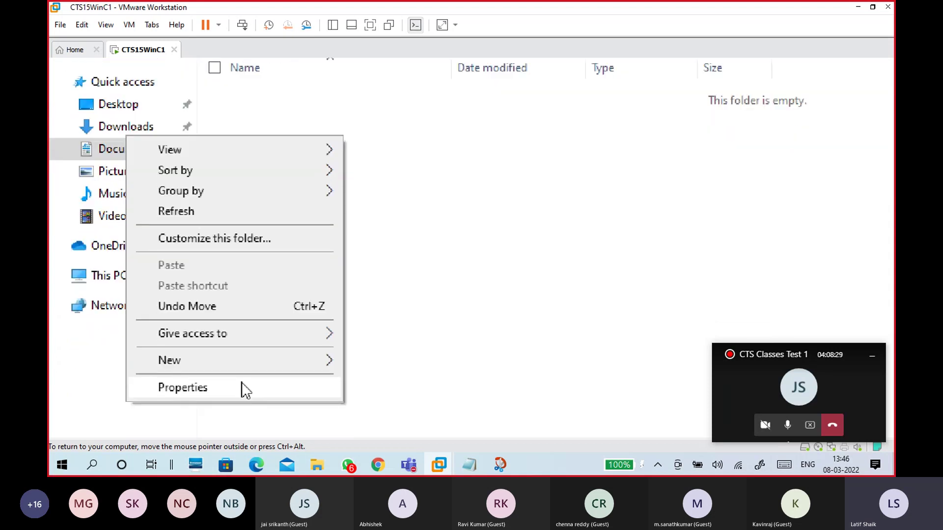
pyautogui.moveTo(247, 365)
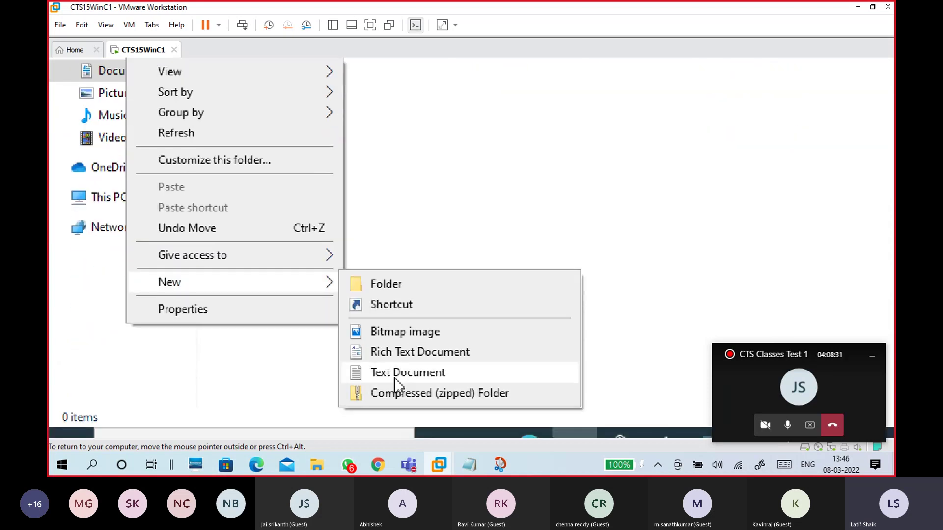
pyautogui.click(400, 353)
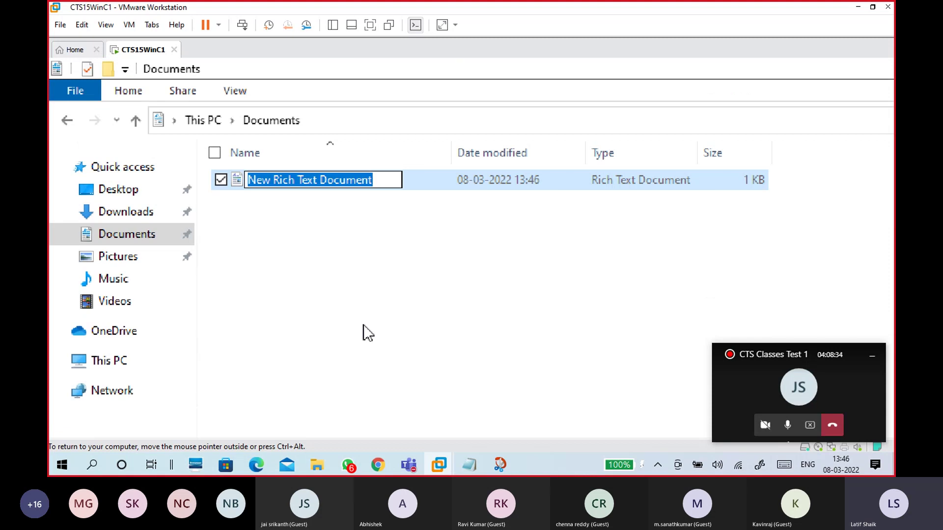
pyautogui.write('ssss')
pyautogui.moveTo(278, 180); pyautogui.dragTo(253, 181)
pyautogui.write('11')
pyautogui.press('Return')
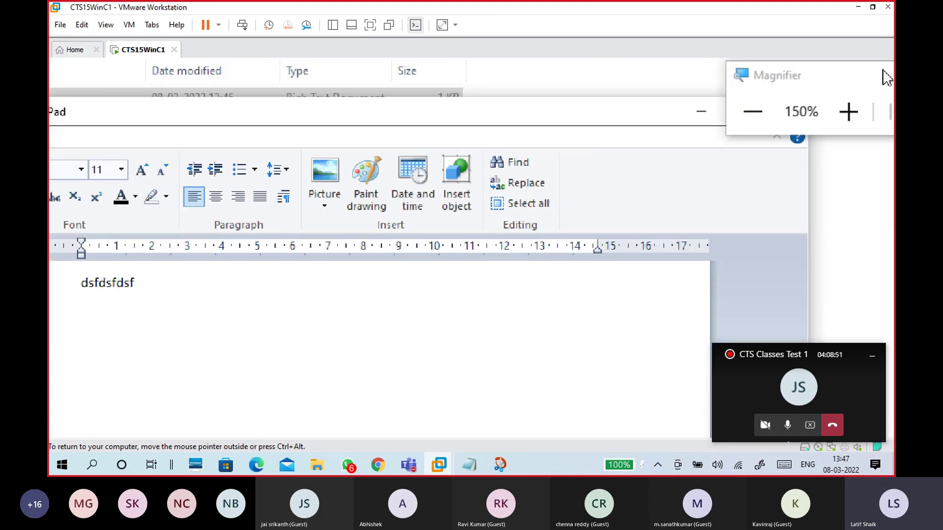
# Step: Enter dsfdsfdsf in the s11 document, save and close it, and select the file in Documents
pyautogui.moveTo(643, 114); pyautogui.dragTo(427, 129)
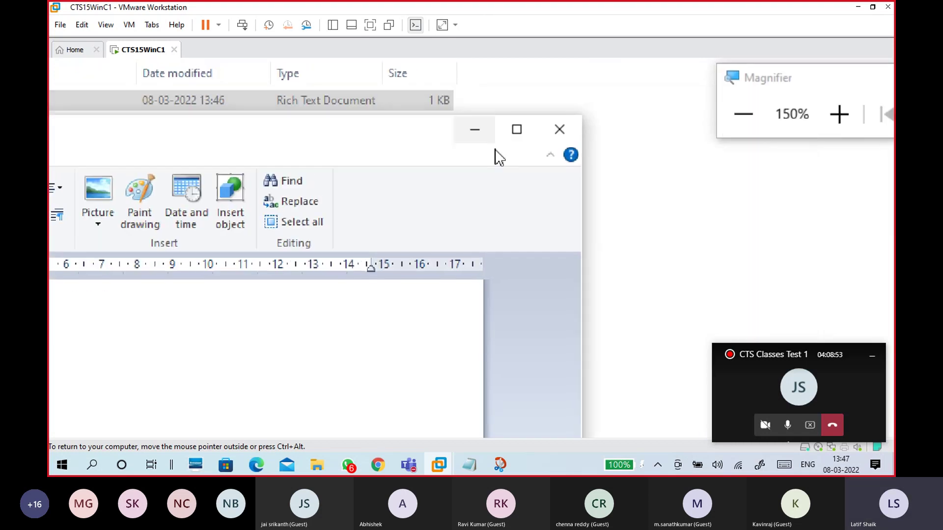
pyautogui.click(556, 129)
pyautogui.click(167, 327)
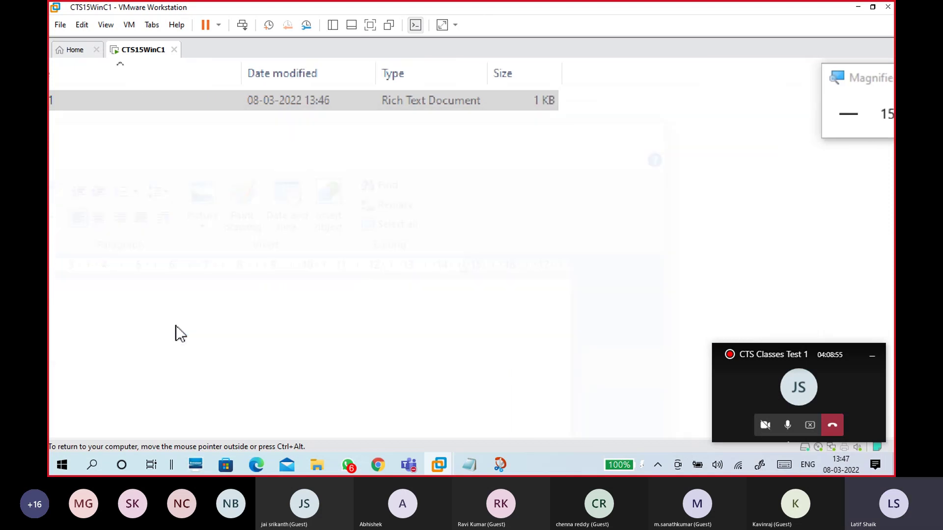
pyautogui.click(297, 285)
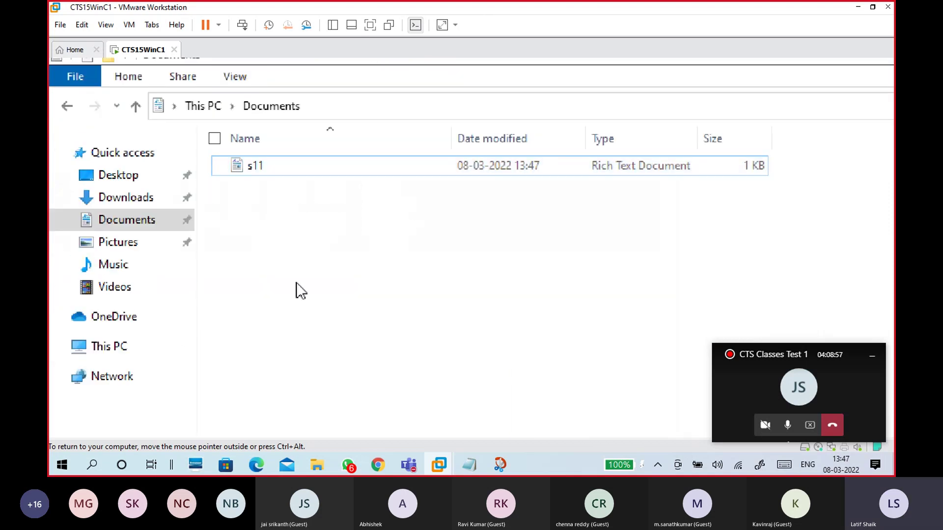
pyautogui.click(296, 167)
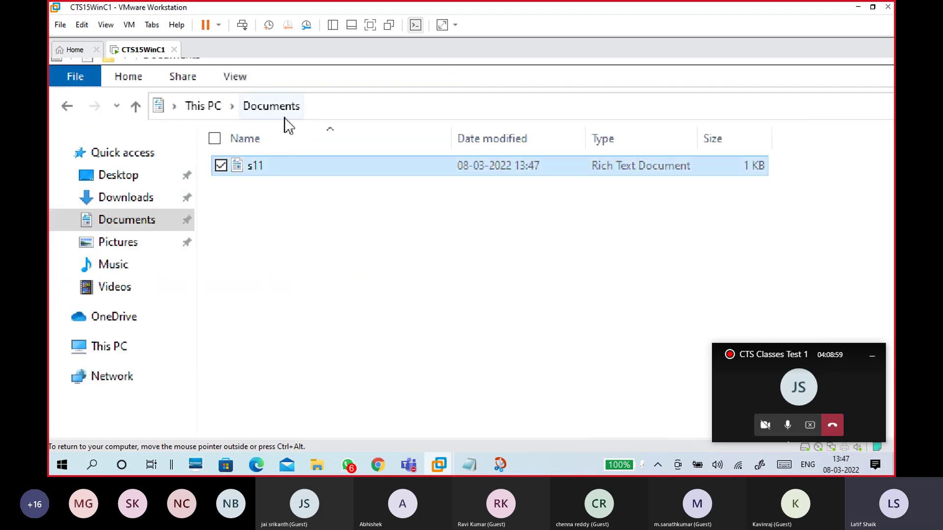
# Step: View the contents of the Pictures, Music and Videos folders
pyautogui.click(131, 243)
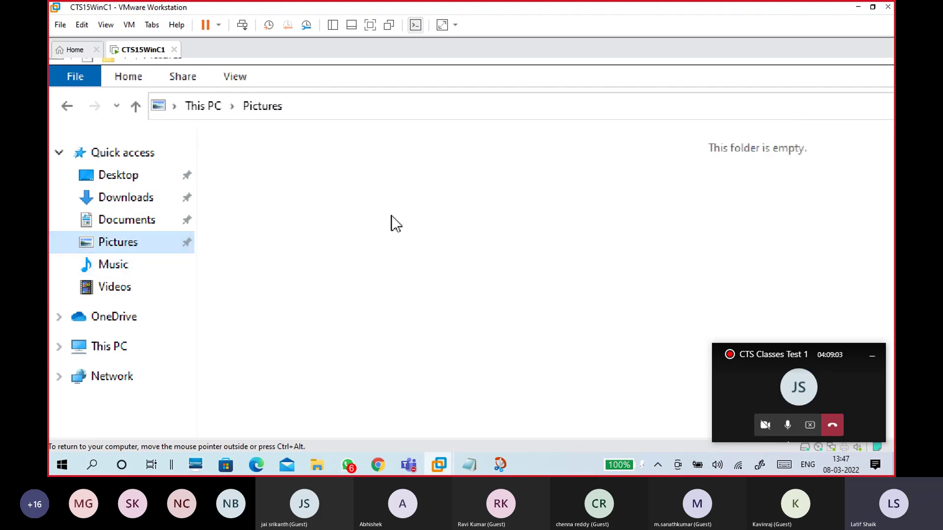
pyautogui.click(124, 266)
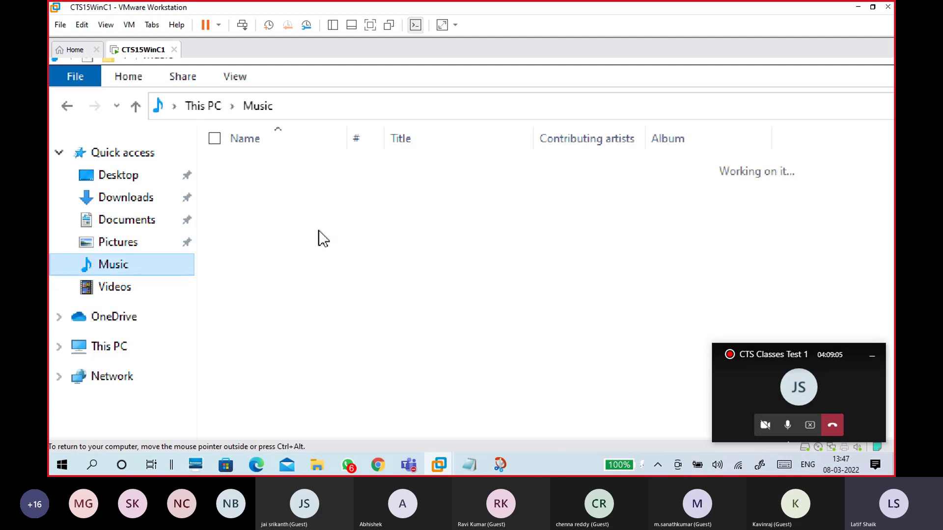
pyautogui.click(118, 289)
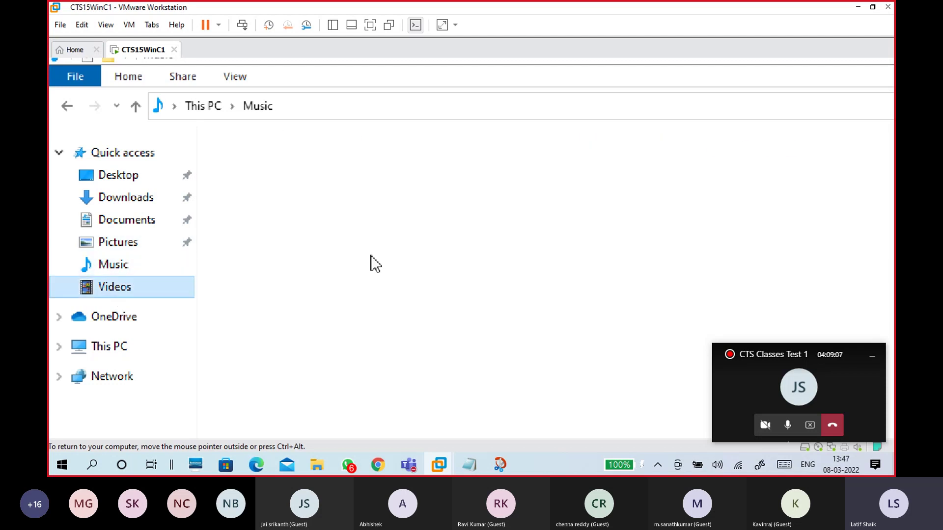
# Step: Browse Local Disk (C:) through Users and Student1 to the profile's Documents folder and point out the s11 file
pyautogui.click(107, 347)
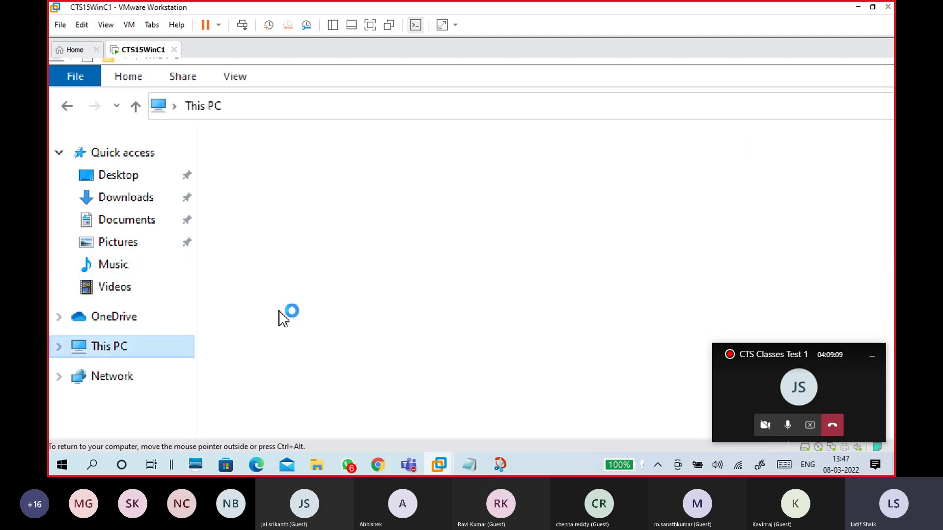
pyautogui.click(370, 314)
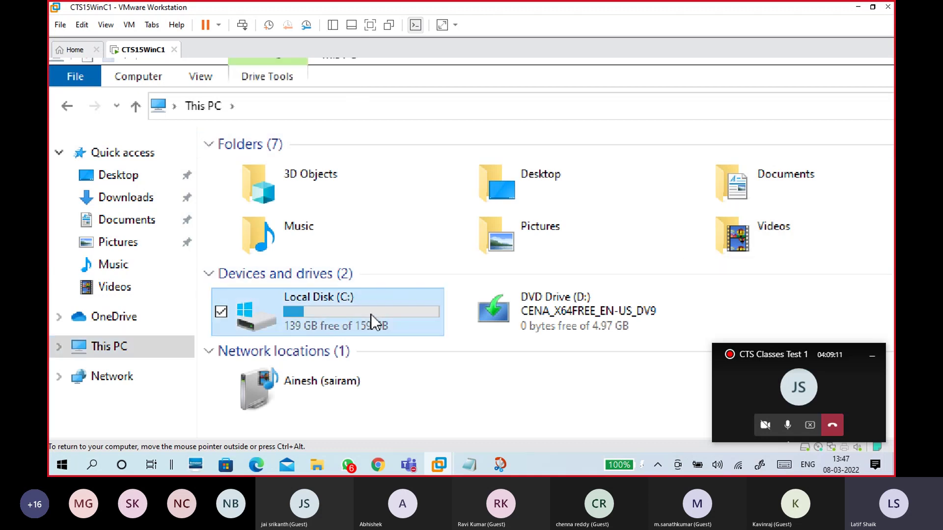
pyautogui.doubleClick(371, 315)
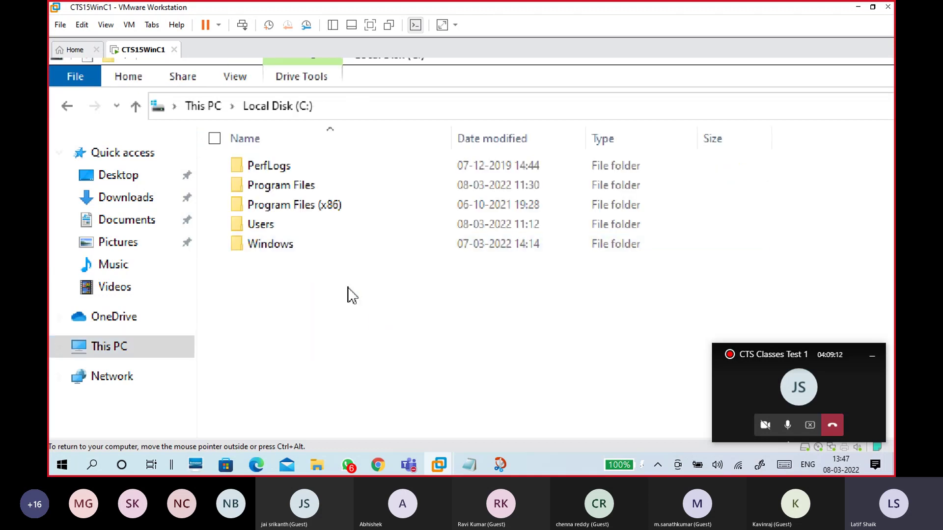
pyautogui.doubleClick(296, 225)
pyautogui.doubleClick(300, 187)
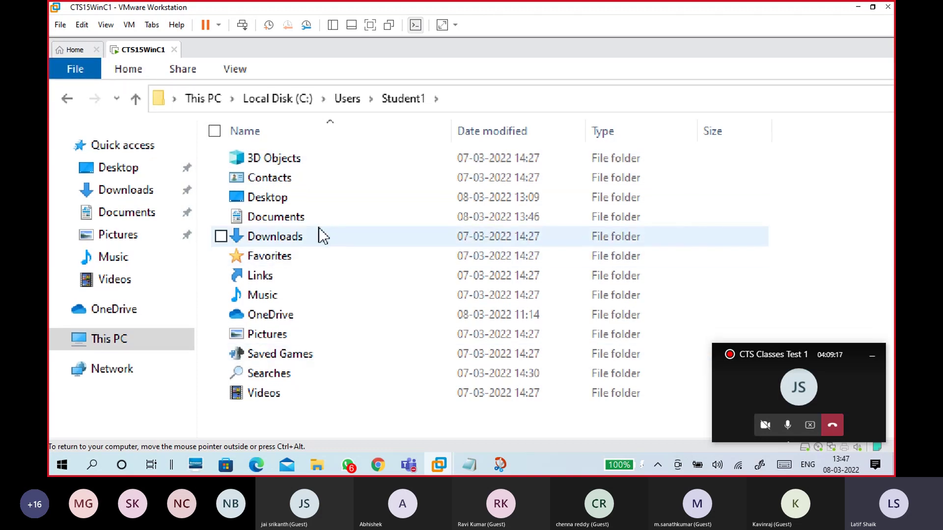
pyautogui.doubleClick(316, 224)
pyautogui.click(300, 165)
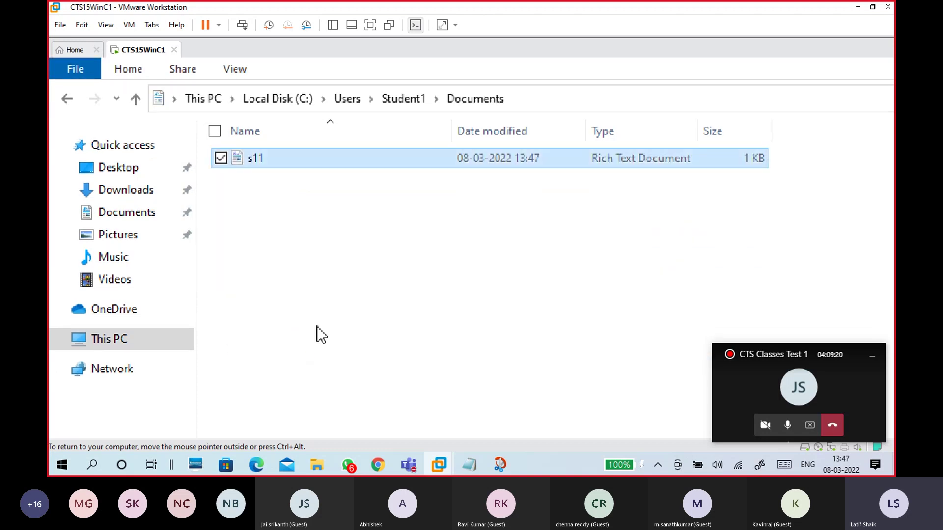
# Step: Go back to the Student1 profile folder, highlight all its subfolders, and clear the selection
pyautogui.click(412, 100)
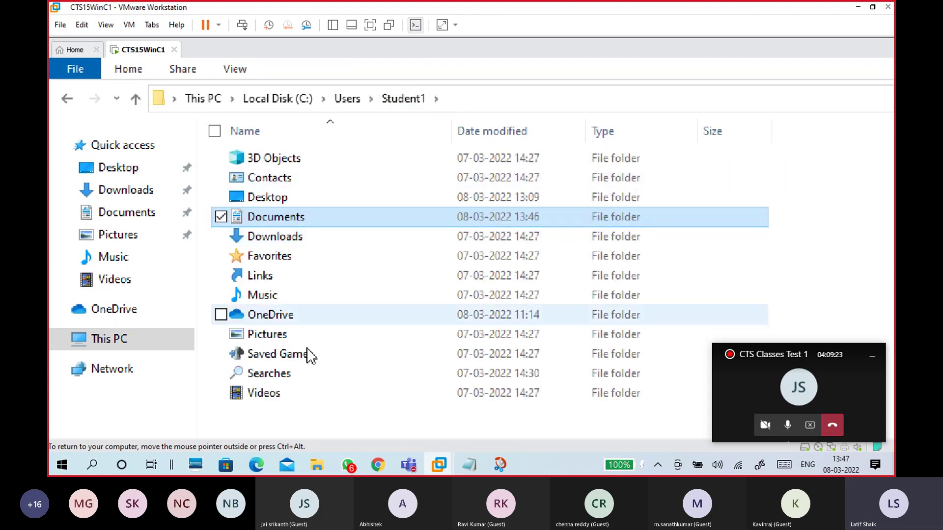
pyautogui.moveTo(303, 422); pyautogui.dragTo(317, 142)
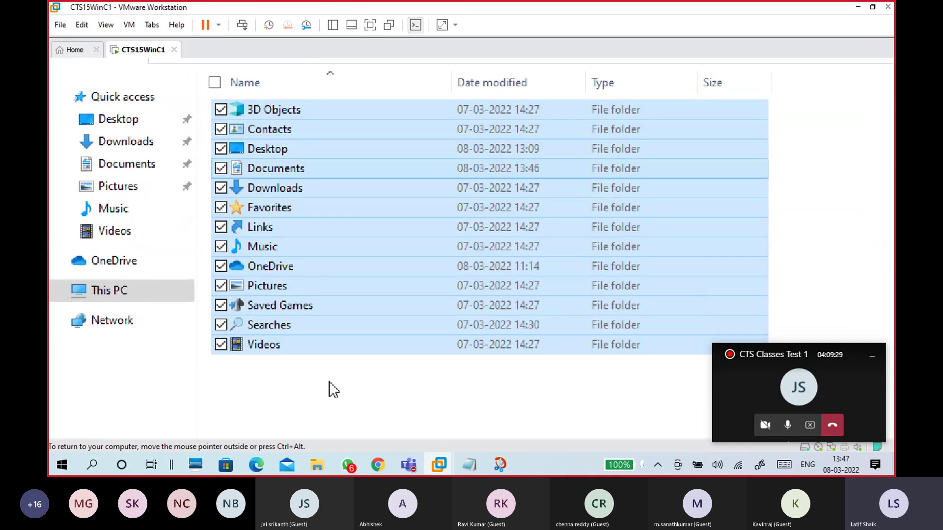
pyautogui.click(335, 387)
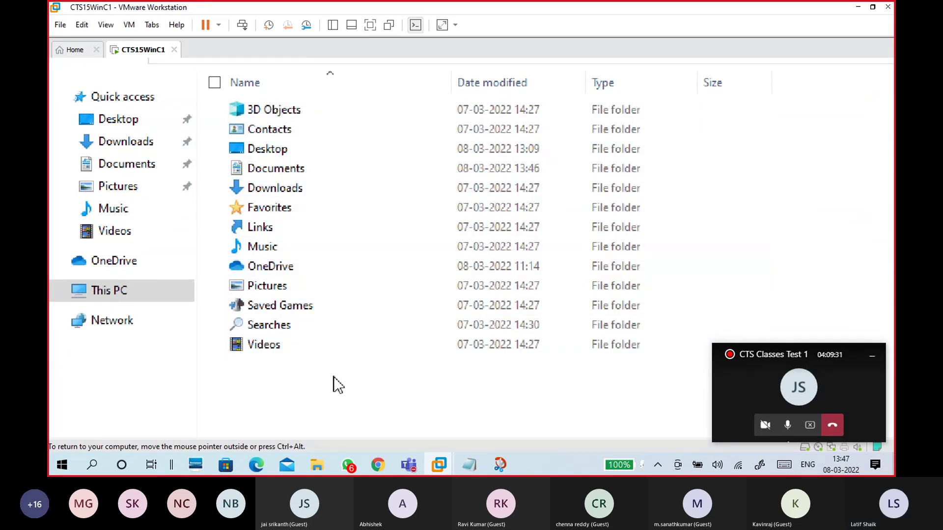
# Step: Reopen the Student1 folder from Users and highlight its full path, C:\Users\Student1
pyautogui.click(348, 119)
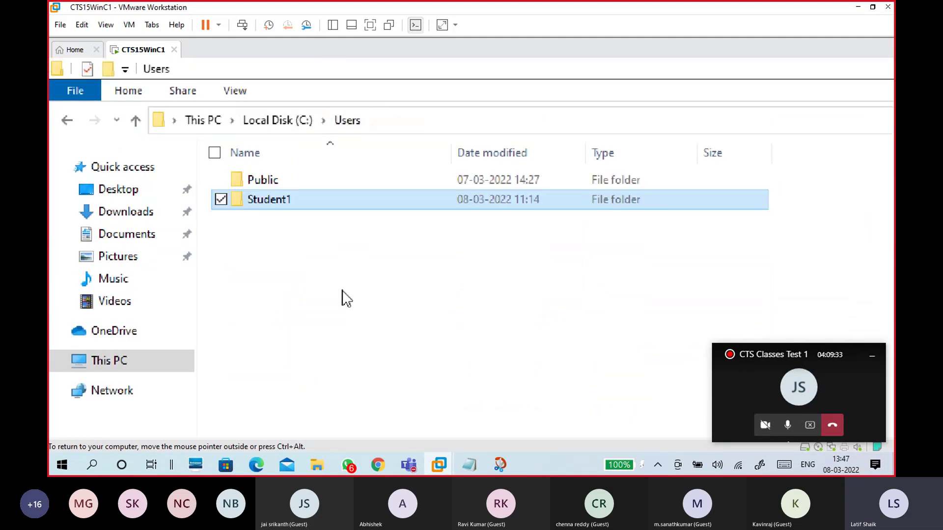
pyautogui.doubleClick(321, 200)
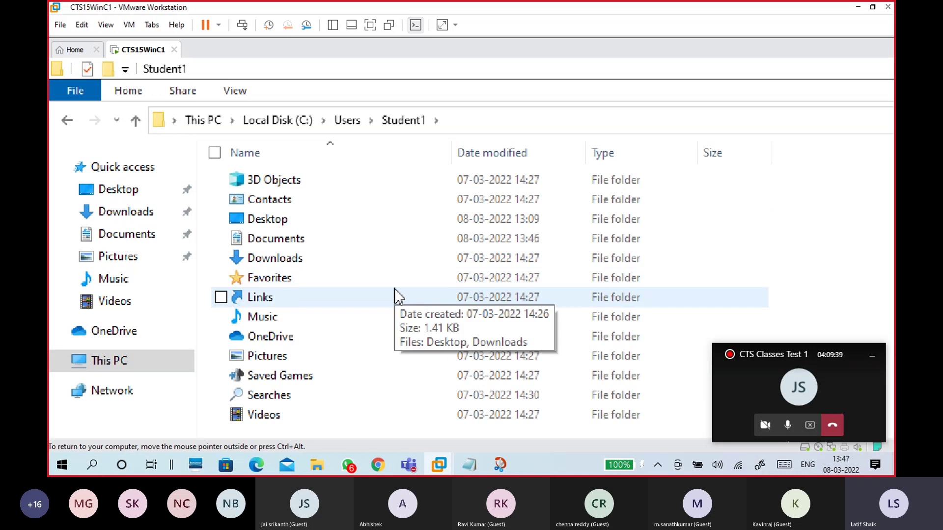
pyautogui.click(481, 134)
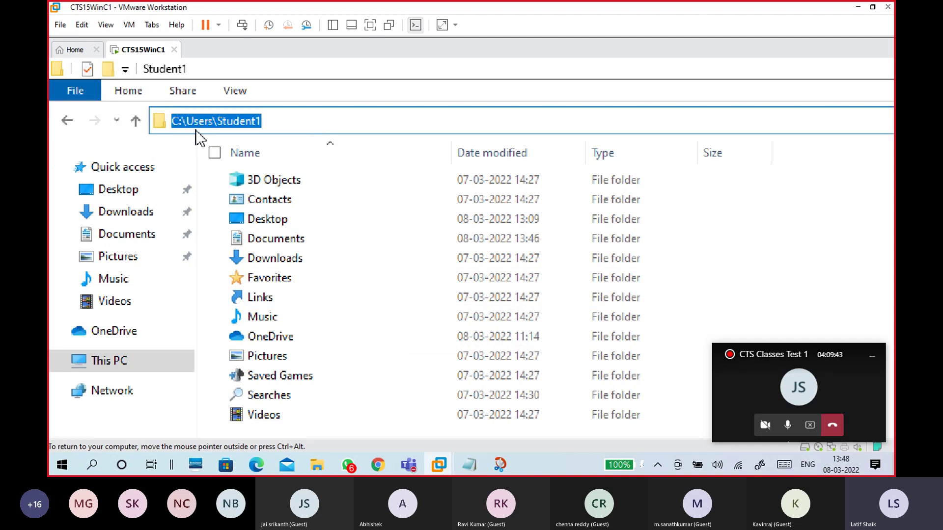
pyautogui.click(275, 126)
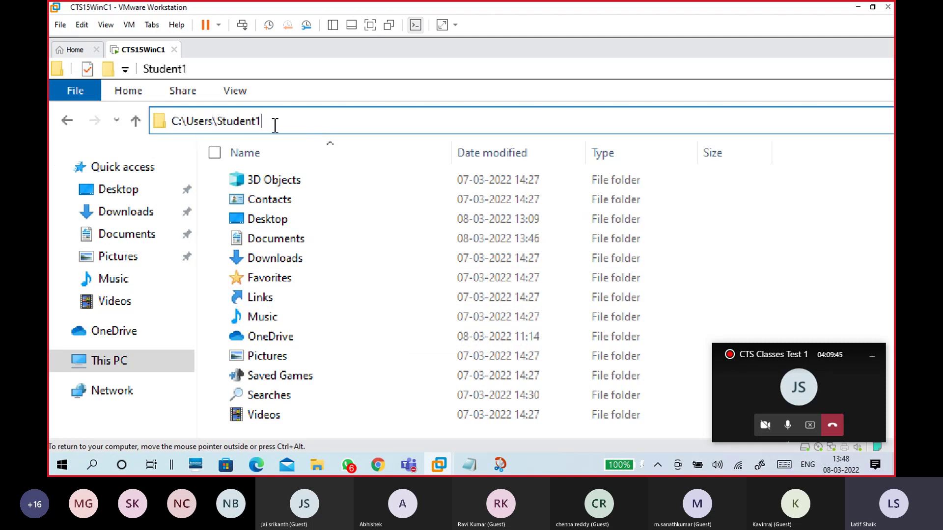
pyautogui.moveTo(275, 126); pyautogui.dragTo(158, 124)
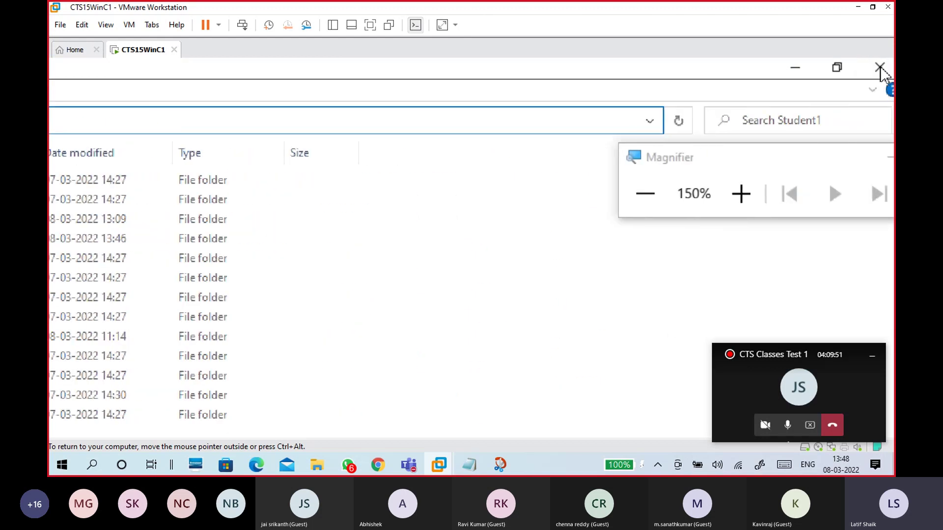
# Step: Close File Explorer and point out the ss and 07-03 Monitoring files on the desktop
pyautogui.click(880, 66)
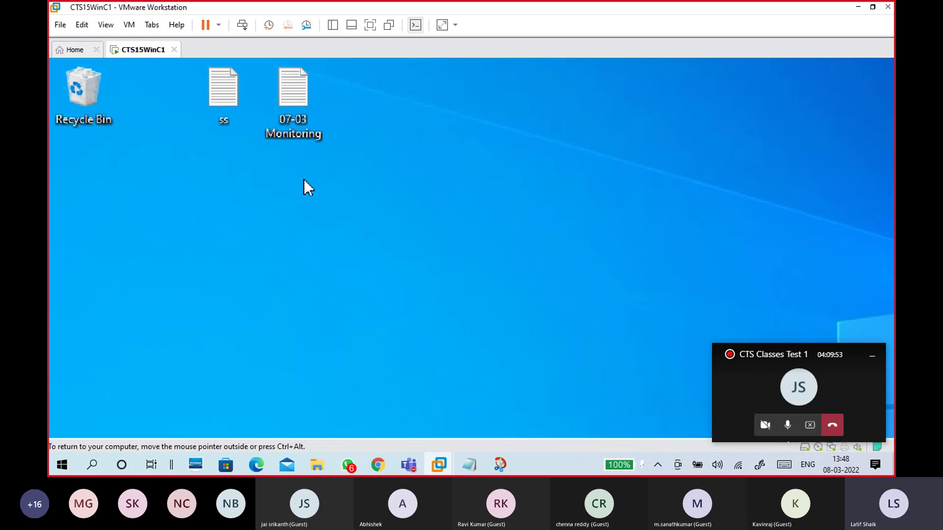
pyautogui.moveTo(366, 204); pyautogui.dragTo(193, 92)
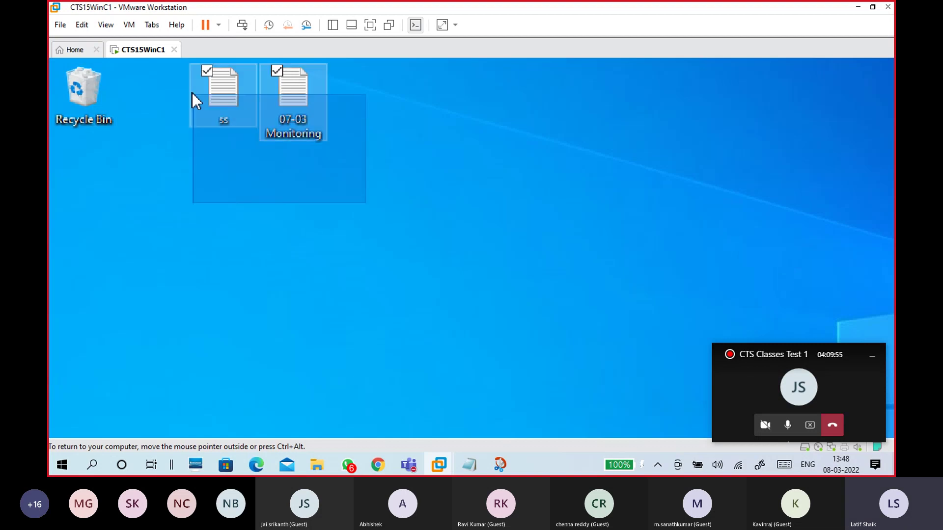
pyautogui.click(387, 262)
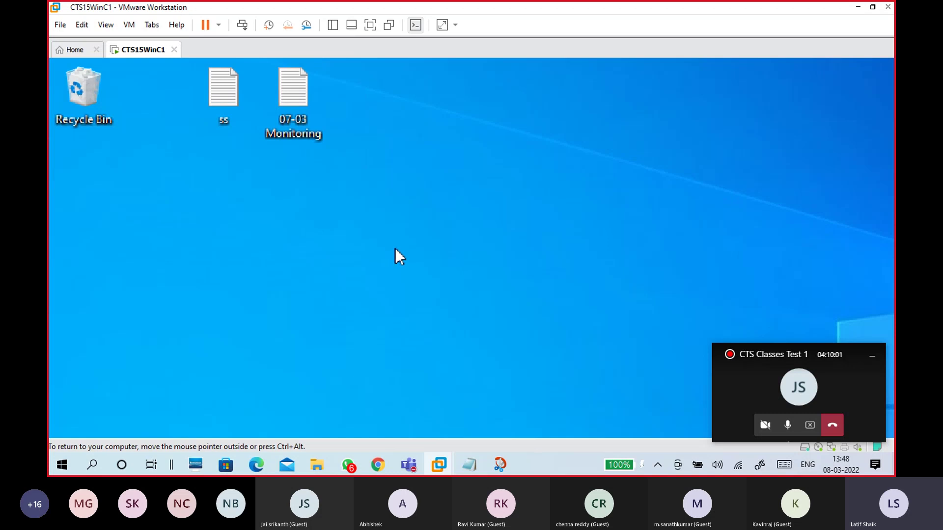
pyautogui.moveTo(378, 175); pyautogui.dragTo(201, 114)
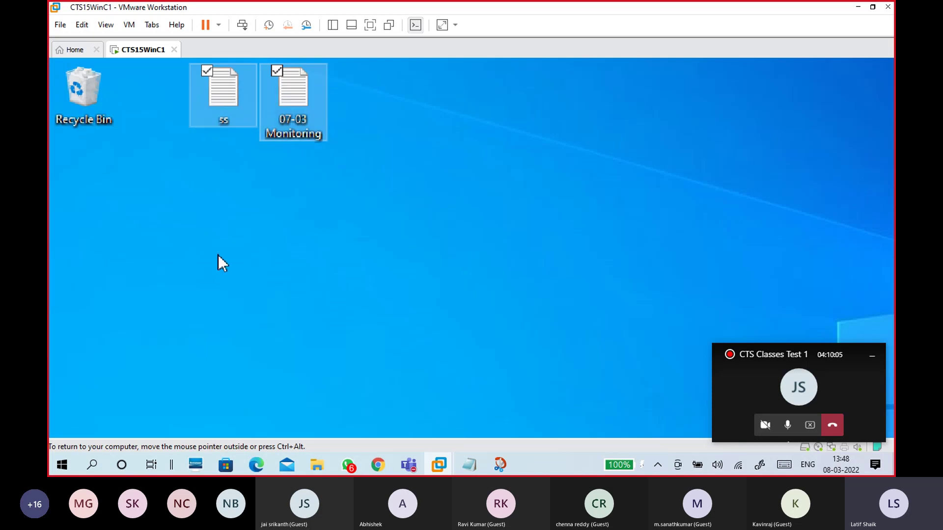
pyautogui.click(240, 270)
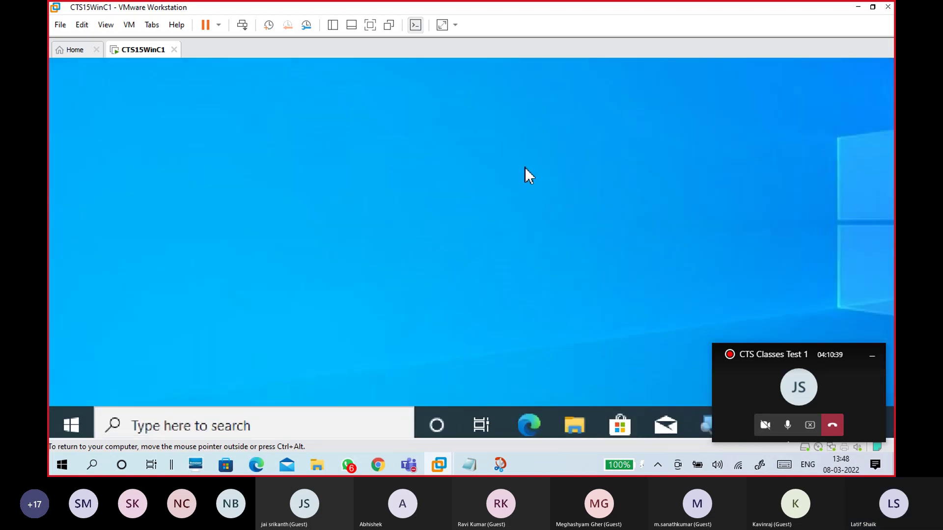
# Step: Open File Explorer again, browse to Users on Local Disk (C:), and point out the Student1 profile folder
pyautogui.press('super+e')
pyautogui.click(116, 240)
pyautogui.click(300, 216)
pyautogui.doubleClick(299, 214)
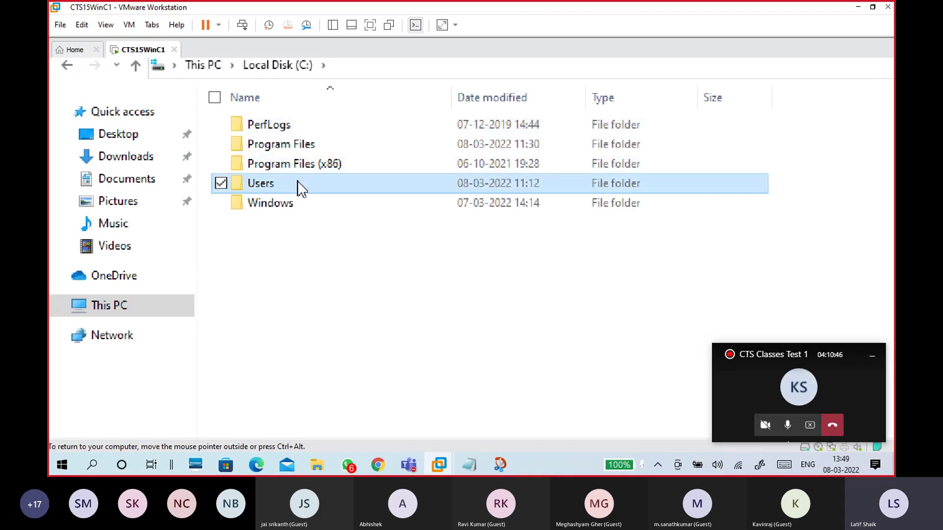
pyautogui.doubleClick(298, 183)
pyautogui.click(309, 143)
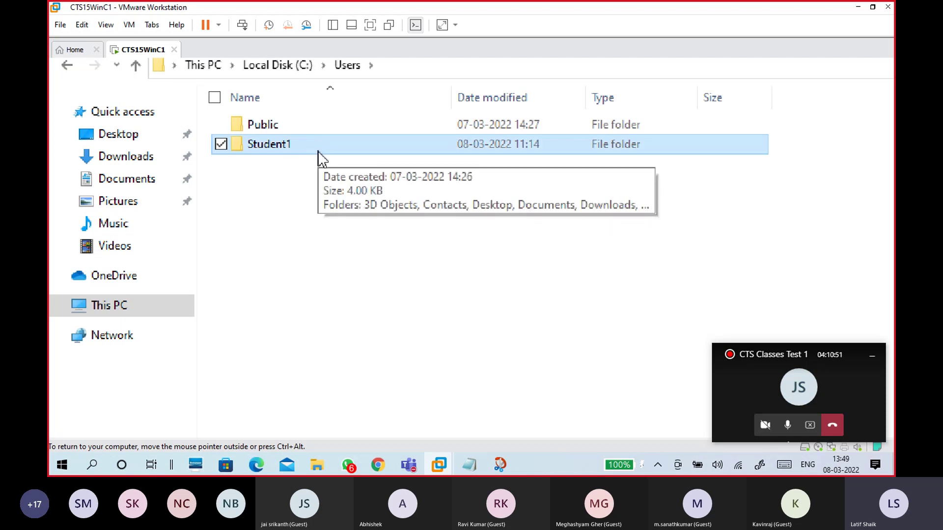
pyautogui.click(317, 212)
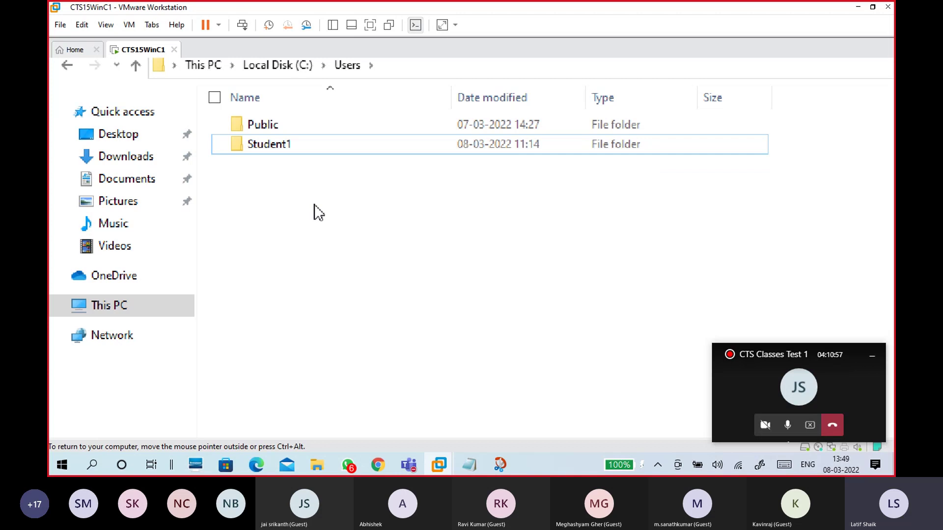
pyautogui.moveTo(401, 65)
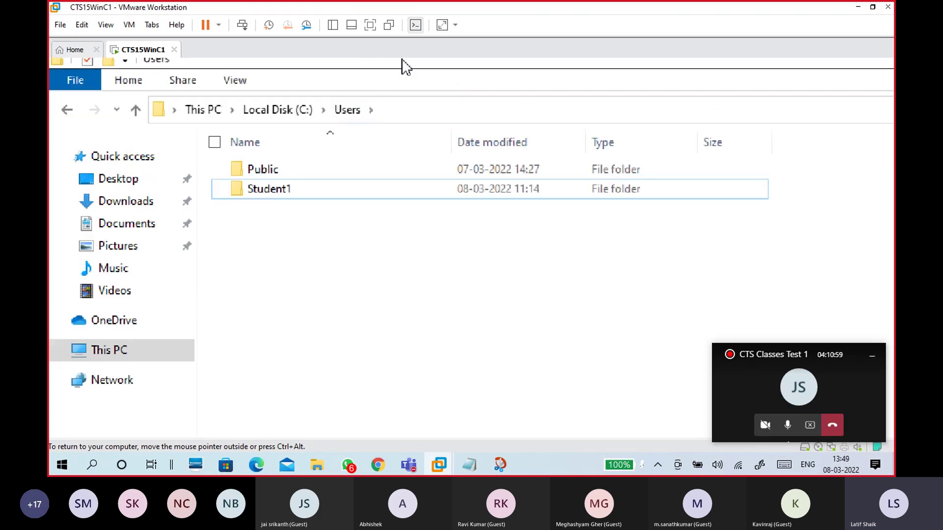
pyautogui.press('super+plus')
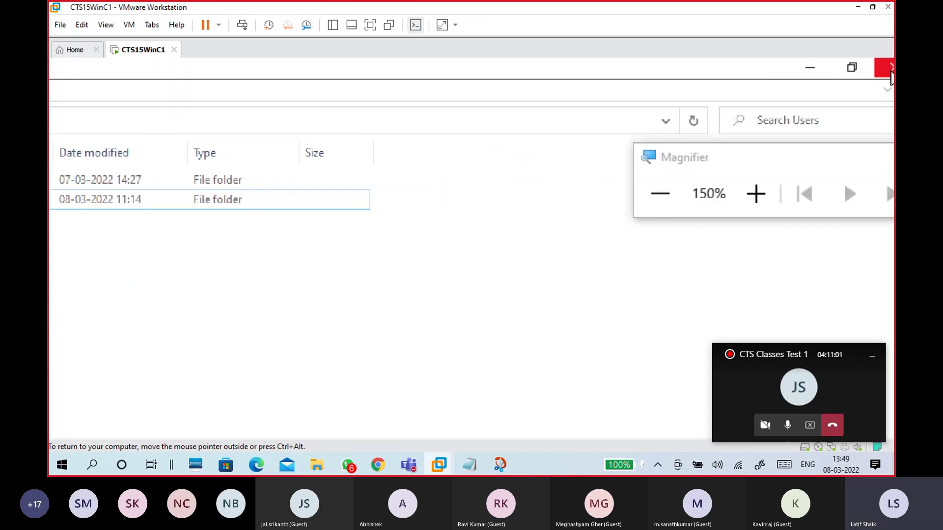
# Step: Close the Users window, reset the Magnifier zoom to 100%, and exit Magnifier
pyautogui.click(886, 70)
pyautogui.click(660, 198)
pyautogui.moveTo(758, 127); pyautogui.dragTo(562, 112)
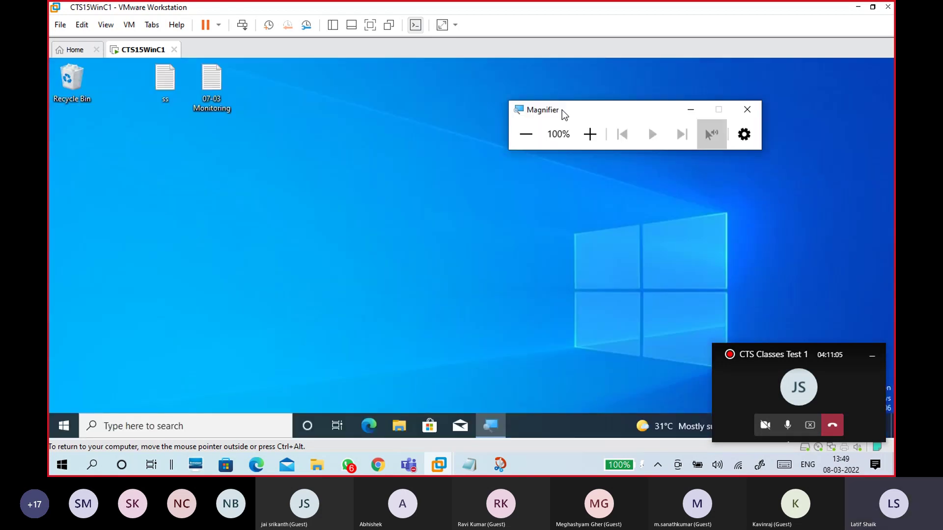
pyautogui.click(747, 109)
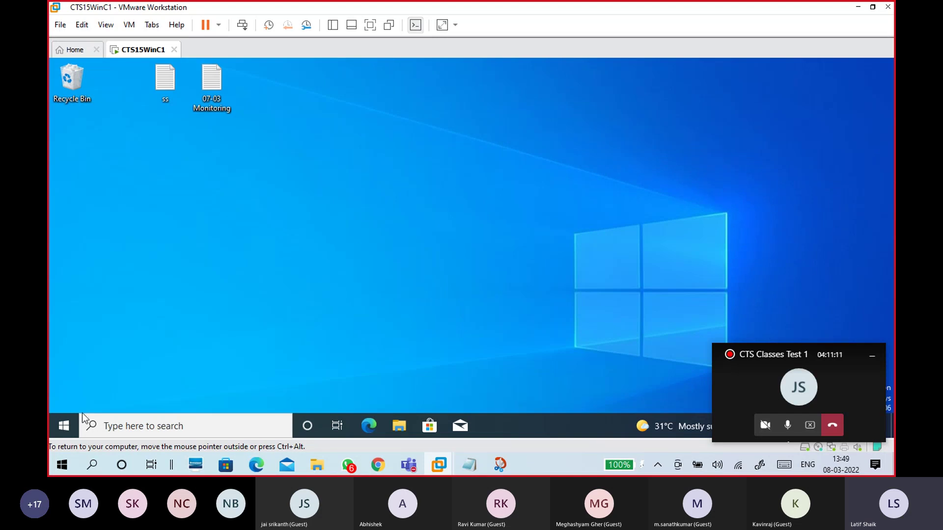
# Step: Sign out of the Student1 account
pyautogui.click(67, 427)
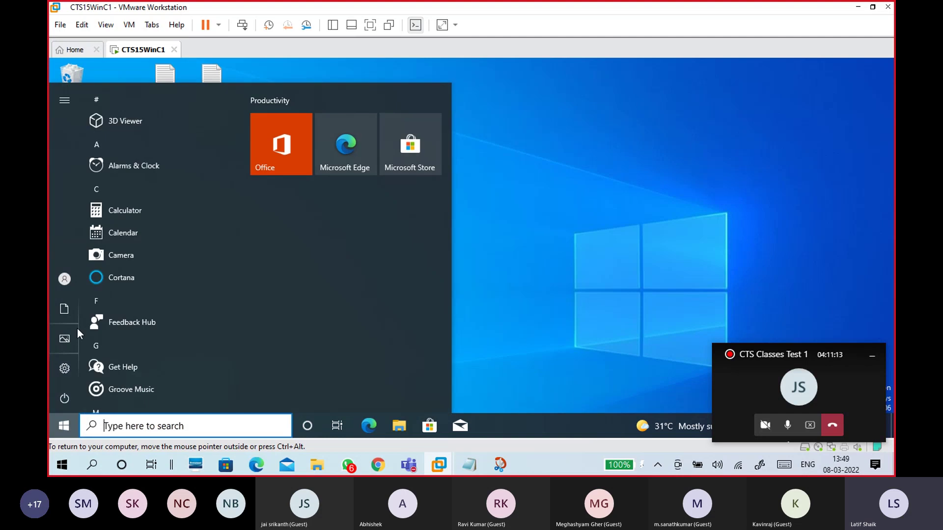
pyautogui.click(69, 287)
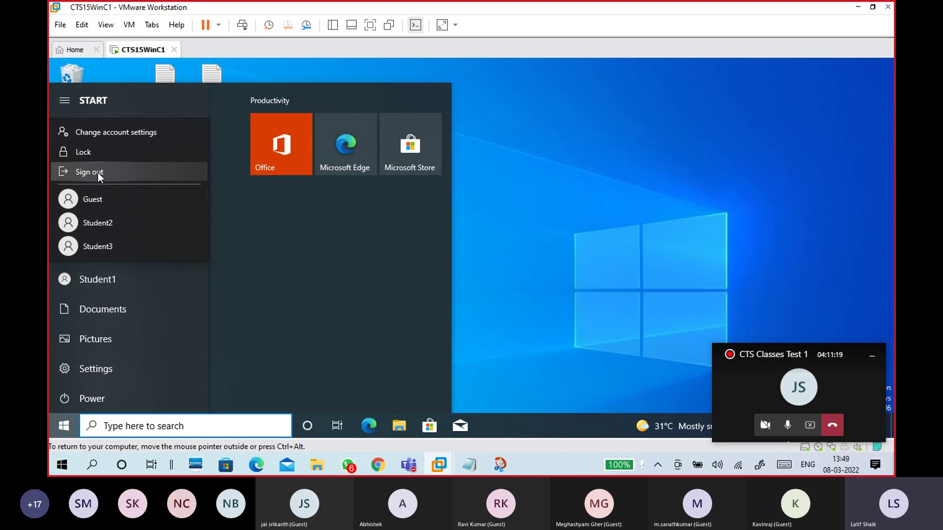
pyautogui.click(93, 279)
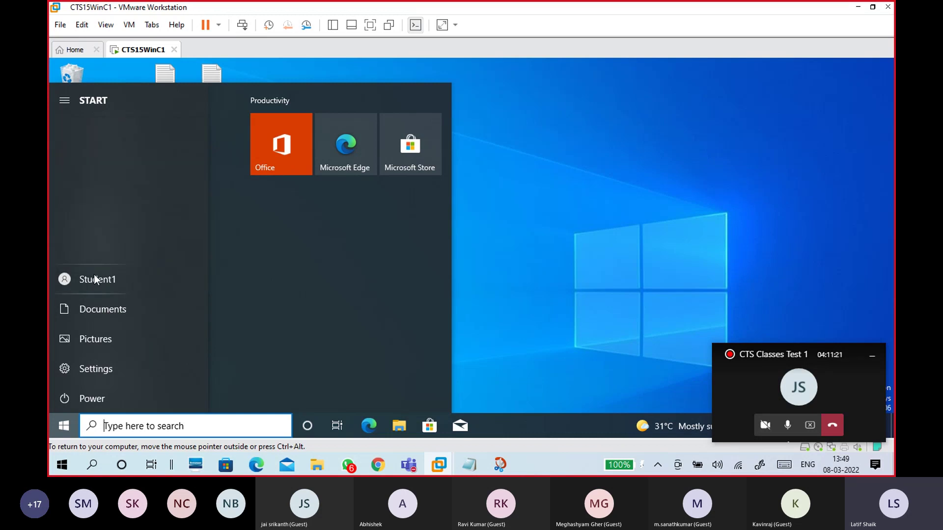
pyautogui.click(95, 278)
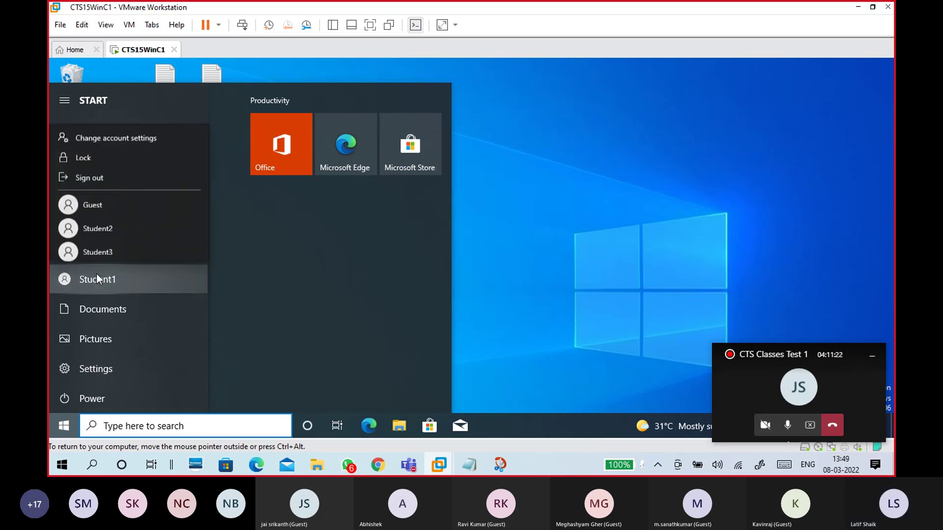
pyautogui.click(99, 172)
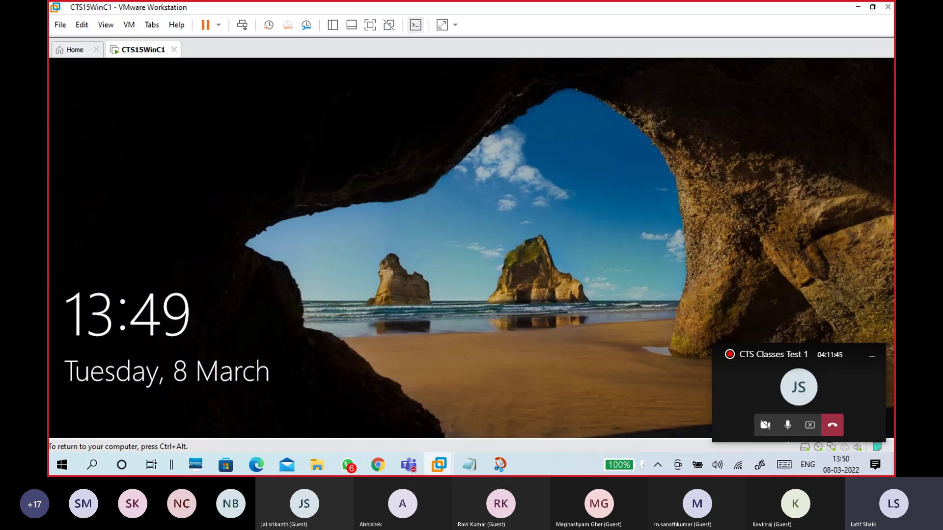
# Step: Dismiss the lock screen and sign in as Student2
pyautogui.click(476, 310)
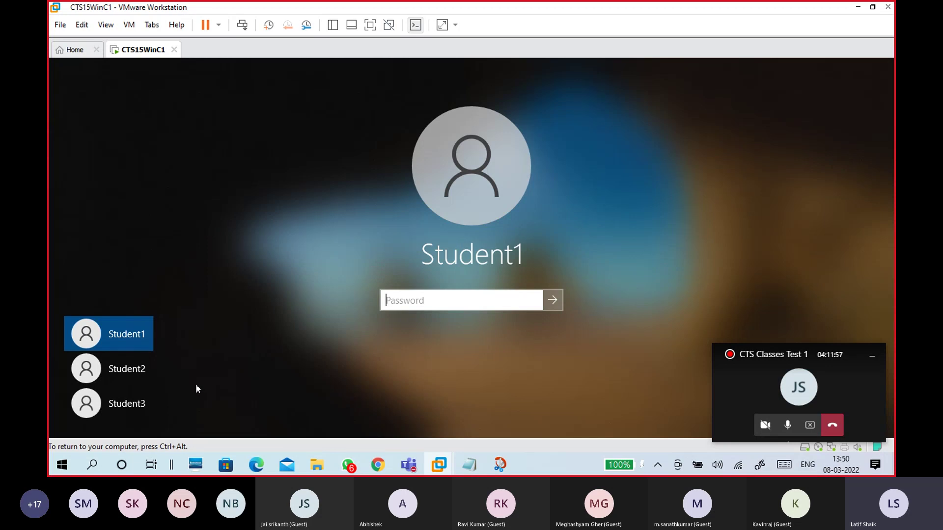
pyautogui.click(106, 376)
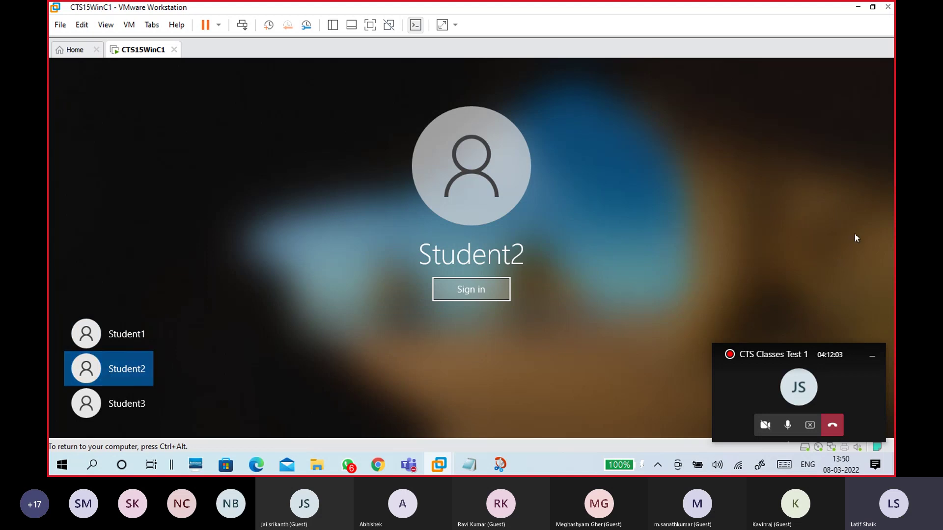
pyautogui.click(126, 373)
pyautogui.click(502, 294)
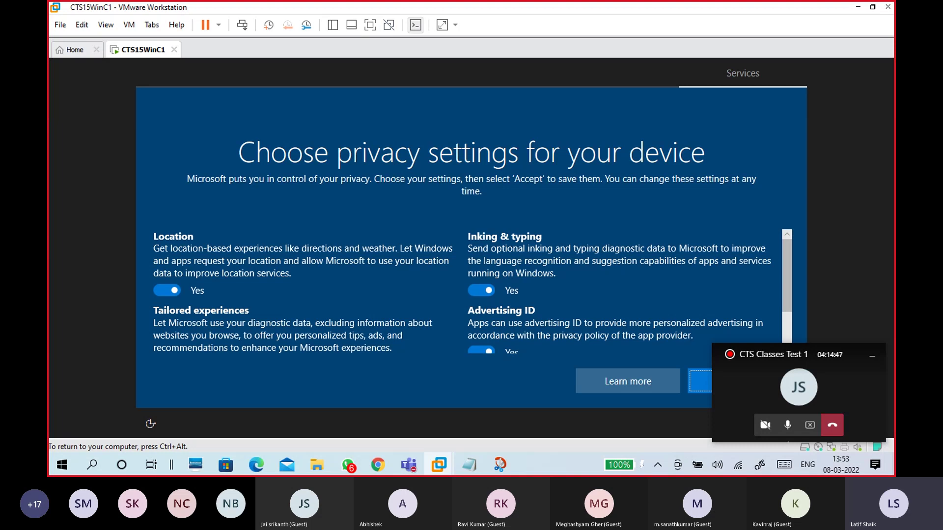
# Step: Turn off Location, Tailored experiences, Inking & typing, and Advertising ID in the device privacy settings and accept them
pyautogui.click(872, 356)
pyautogui.click(199, 293)
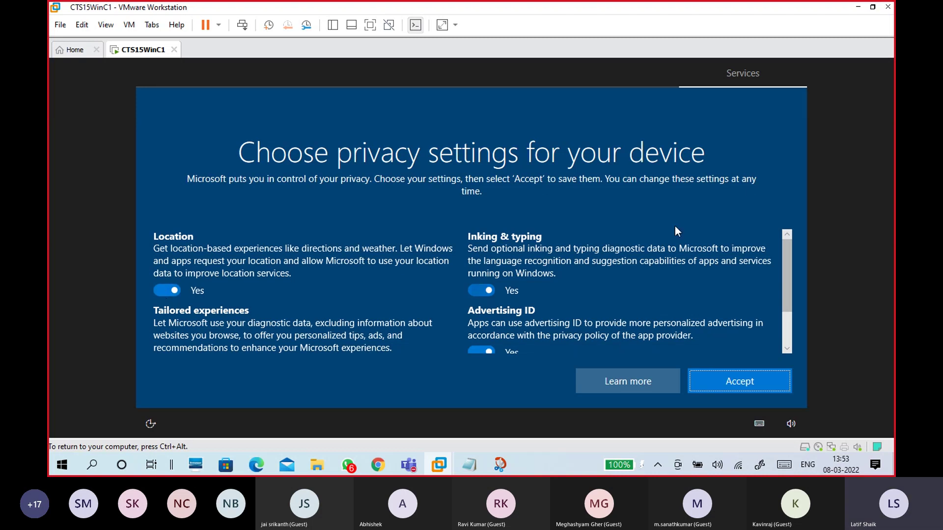
pyautogui.scroll(-2, 412, 276)
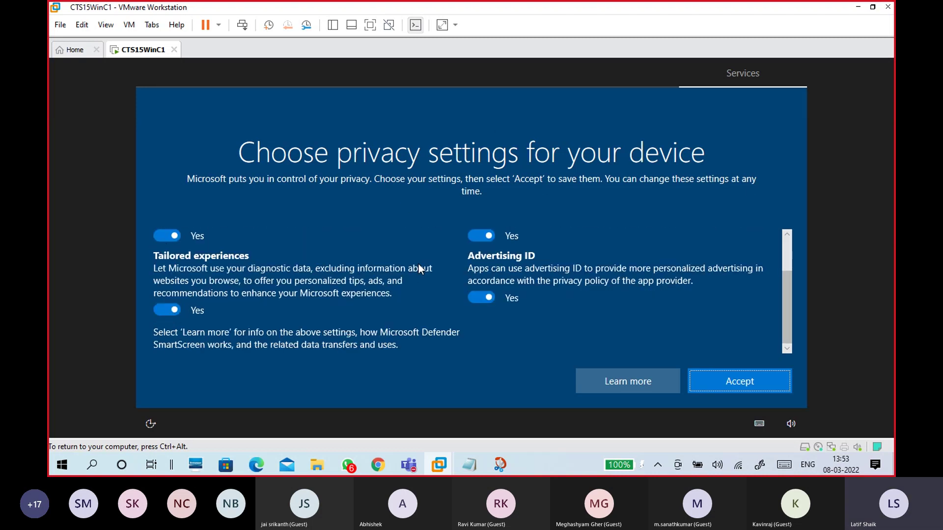
pyautogui.click(168, 309)
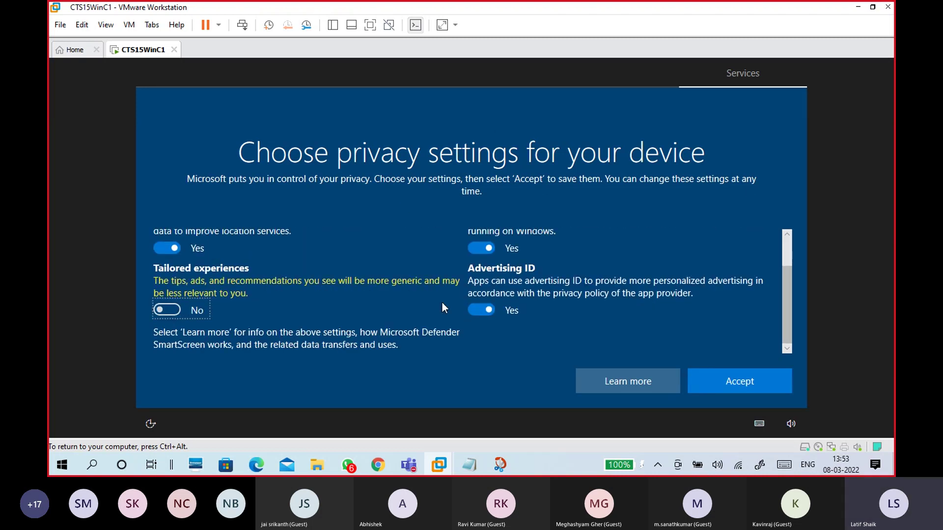
pyautogui.click(481, 309)
pyautogui.click(482, 235)
pyautogui.click(160, 248)
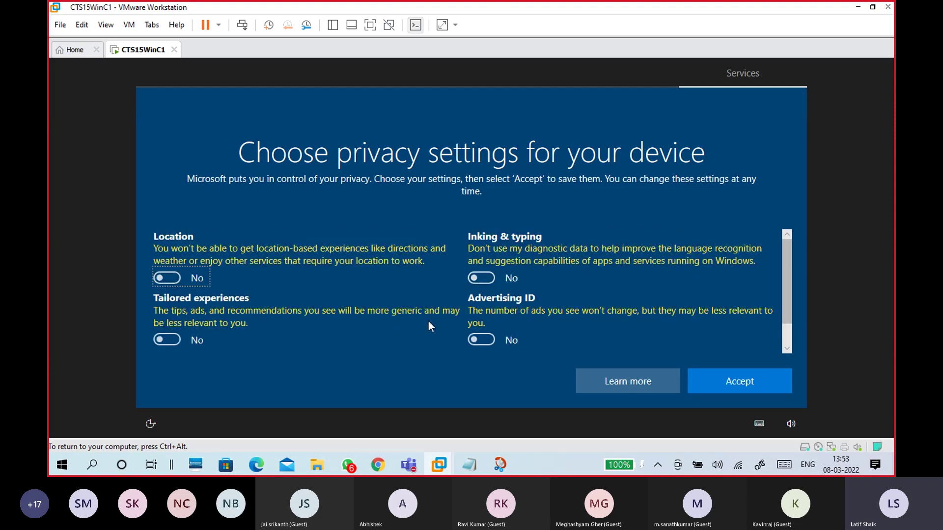
pyautogui.scroll(-1, 428, 321)
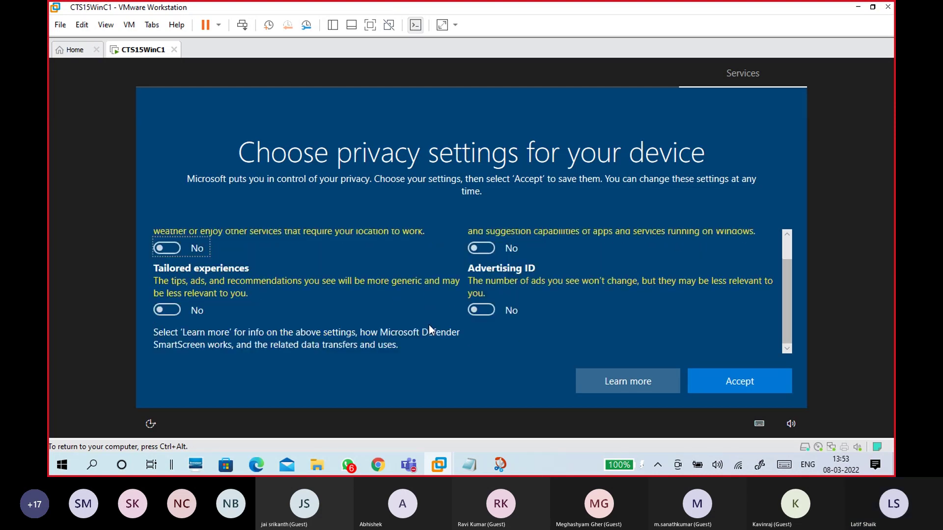
pyautogui.click(747, 386)
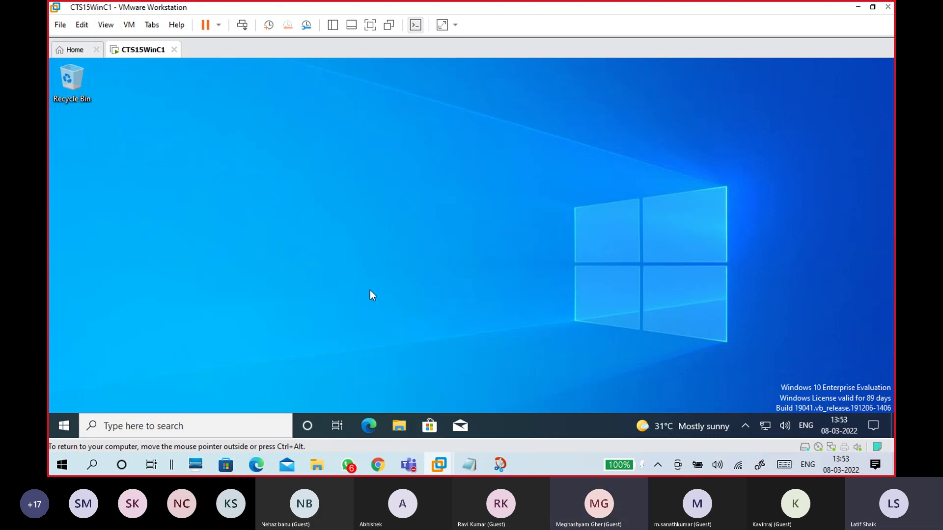
# Step: Check which account is signed in
pyautogui.click(70, 422)
pyautogui.moveTo(95, 287)
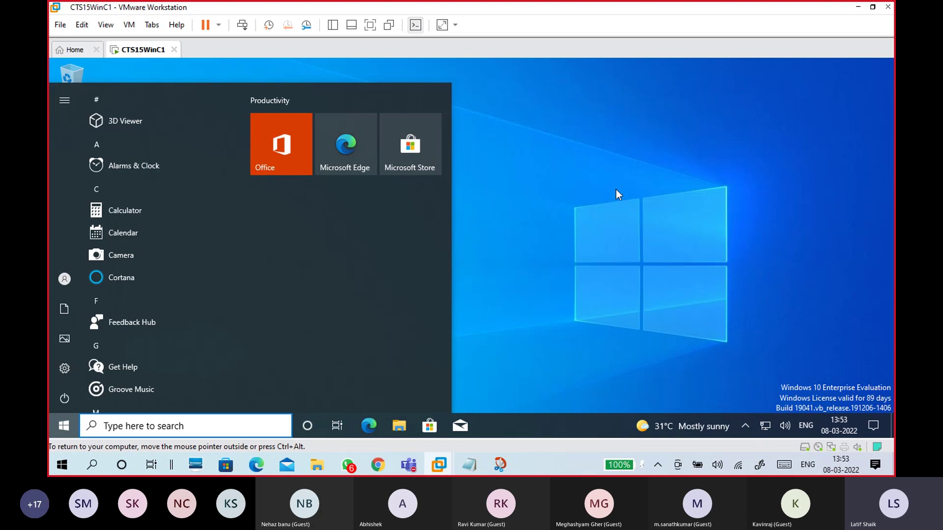
pyautogui.click(477, 372)
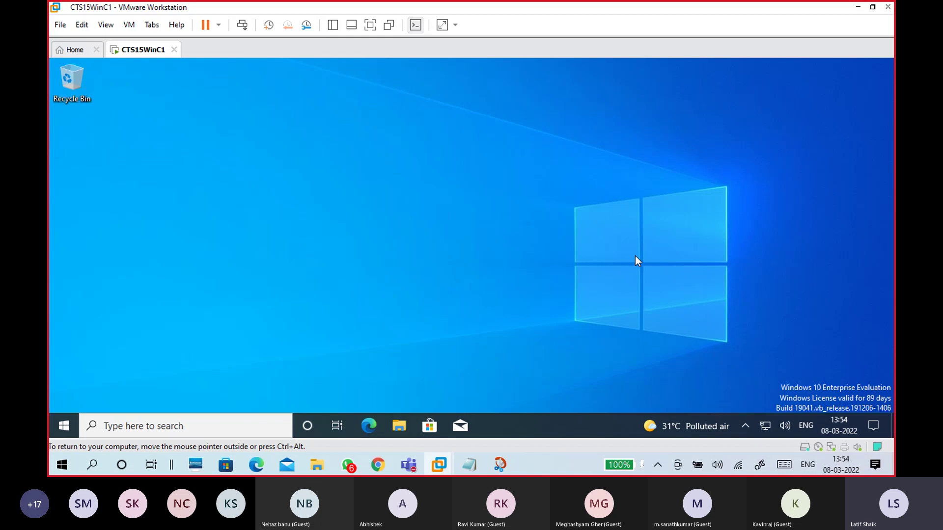
# Step: Open a maximized File Explorer window, browse to Users on Local Disk (C:), and point out the Student1 and Student2 folders
pyautogui.press('super+e')
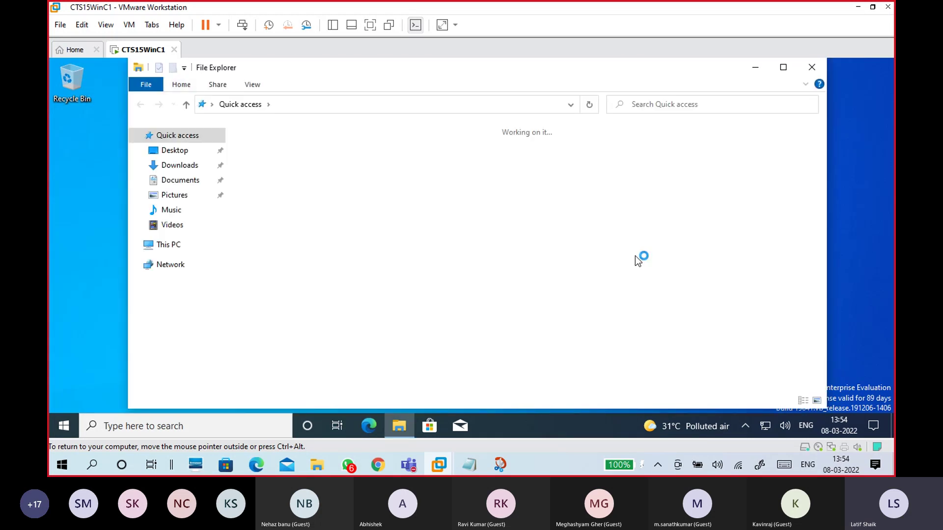
pyautogui.click(783, 67)
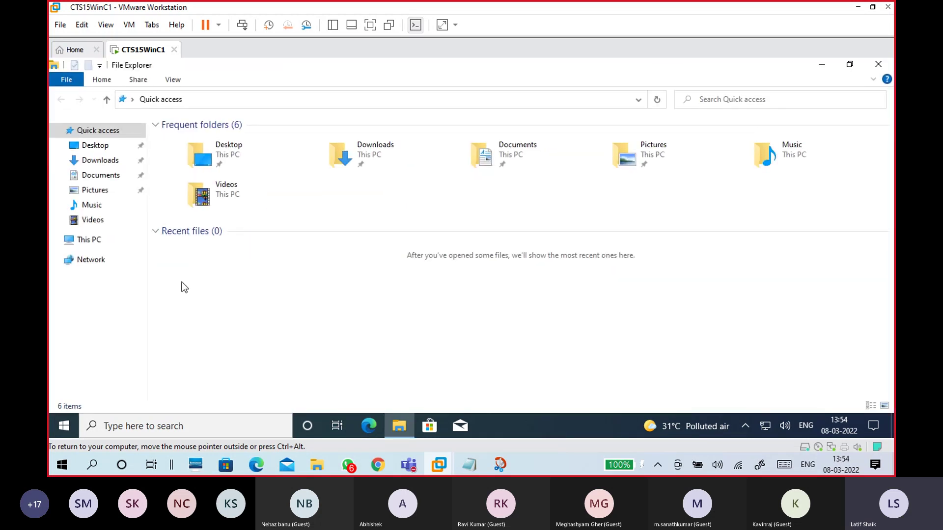
pyautogui.click(92, 240)
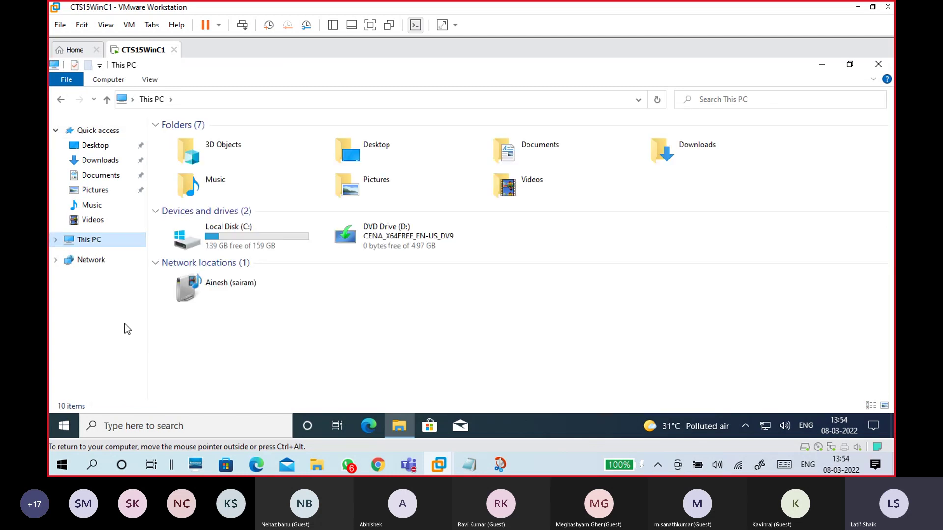
pyautogui.click(247, 247)
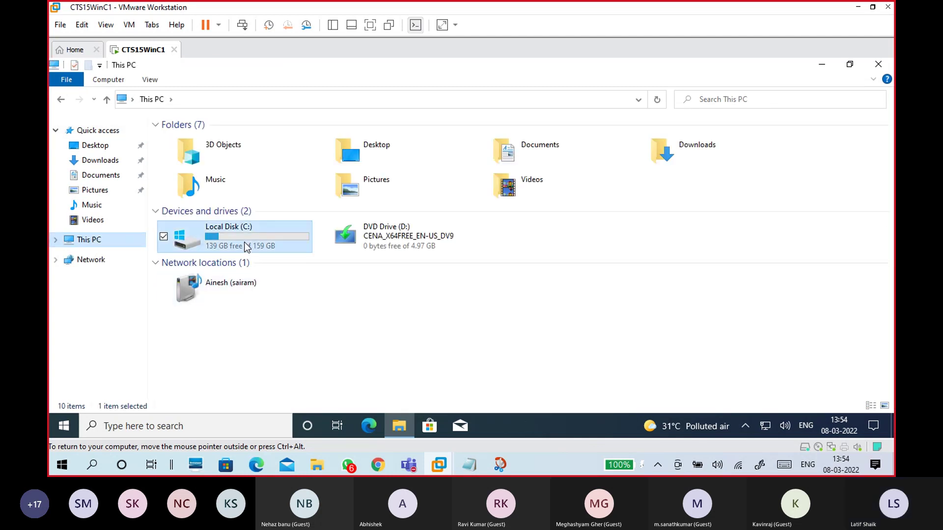
pyautogui.doubleClick(247, 247)
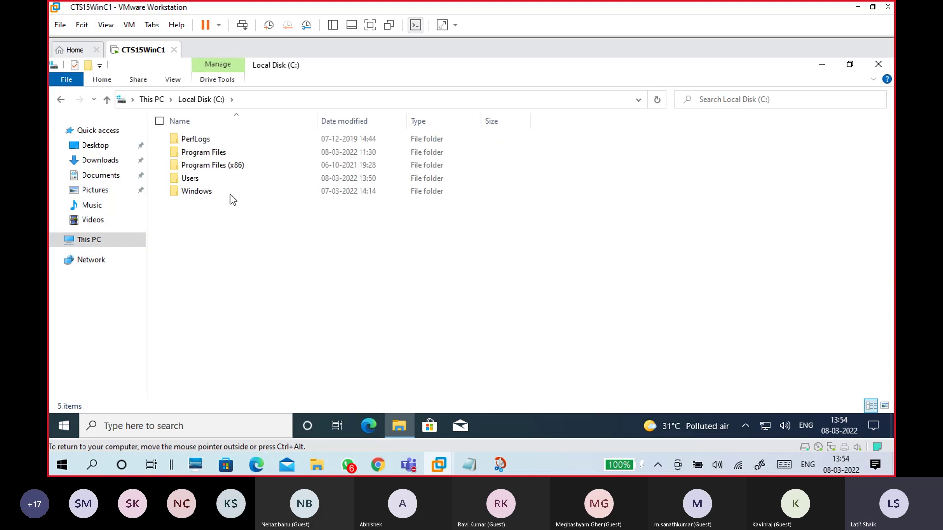
pyautogui.doubleClick(227, 183)
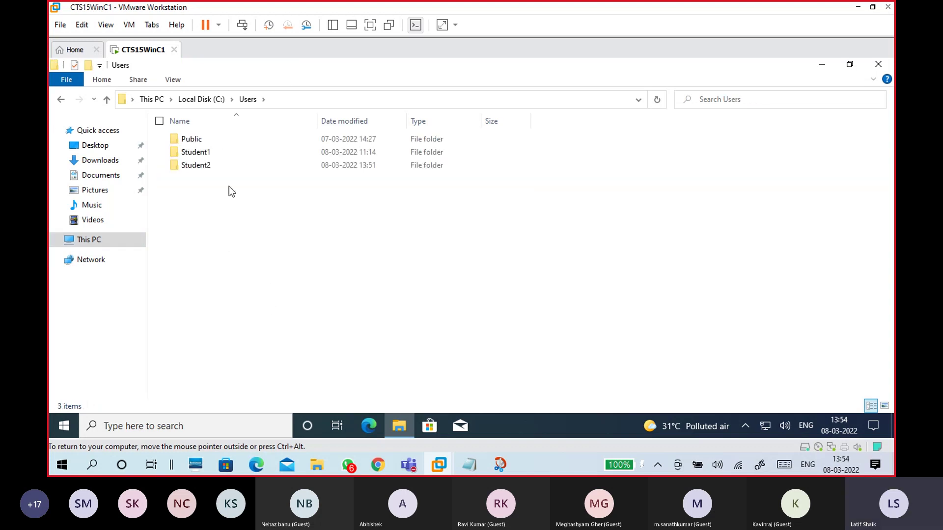
pyautogui.click(220, 153)
pyautogui.click(219, 167)
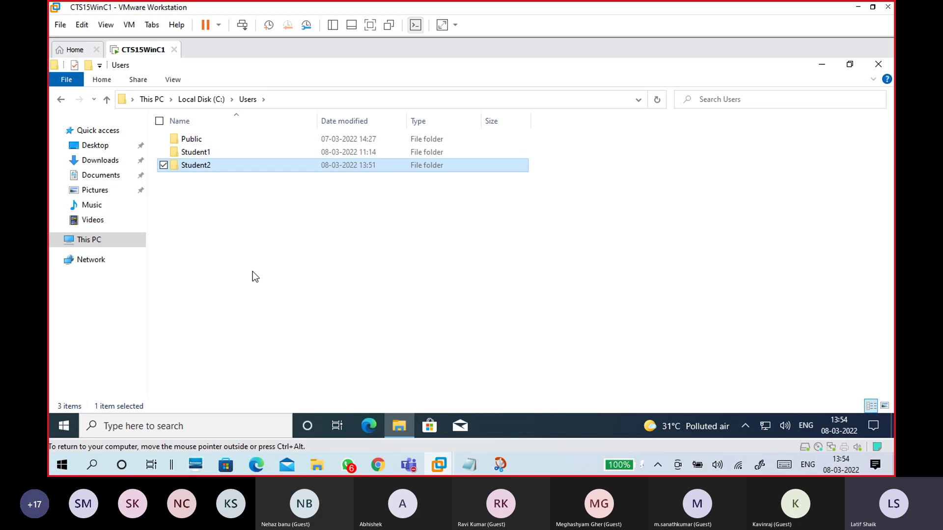
# Step: Open the Student2 profile folder and view the contents of its Desktop subfolder
pyautogui.doubleClick(227, 168)
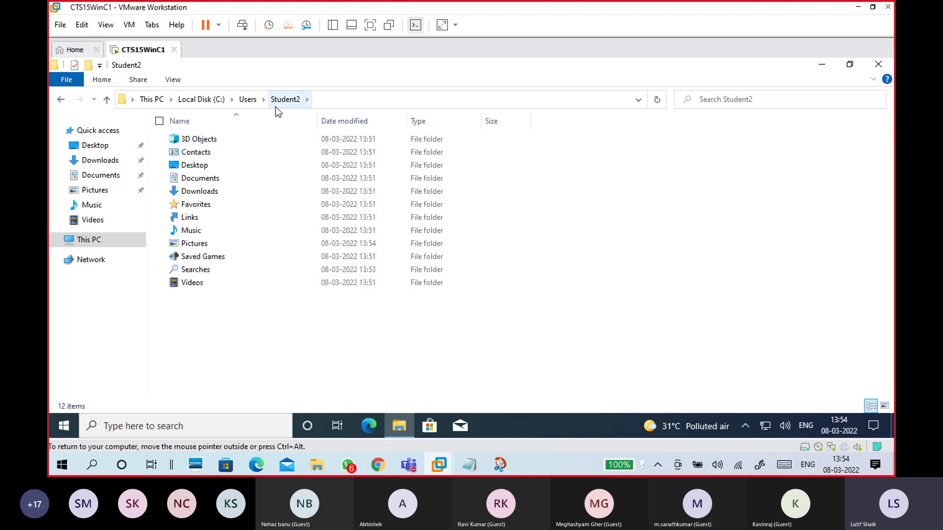
pyautogui.click(213, 166)
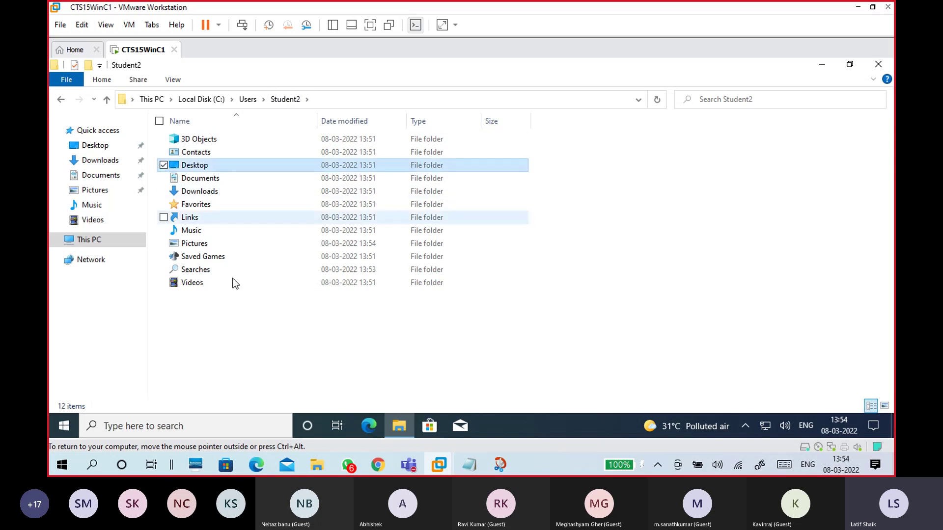
pyautogui.doubleClick(223, 166)
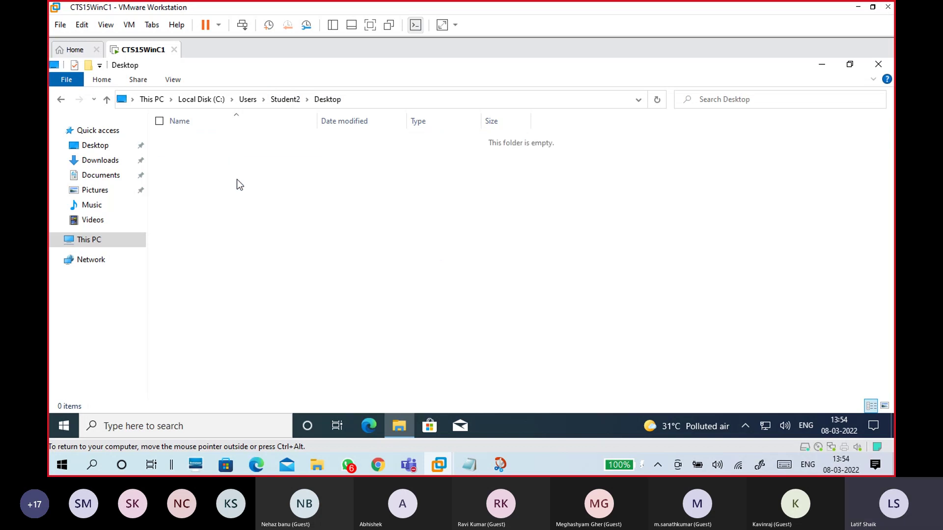
# Step: Return to Users, try to open the Student1 profile folder, and decline the request for permanent access
pyautogui.click(250, 104)
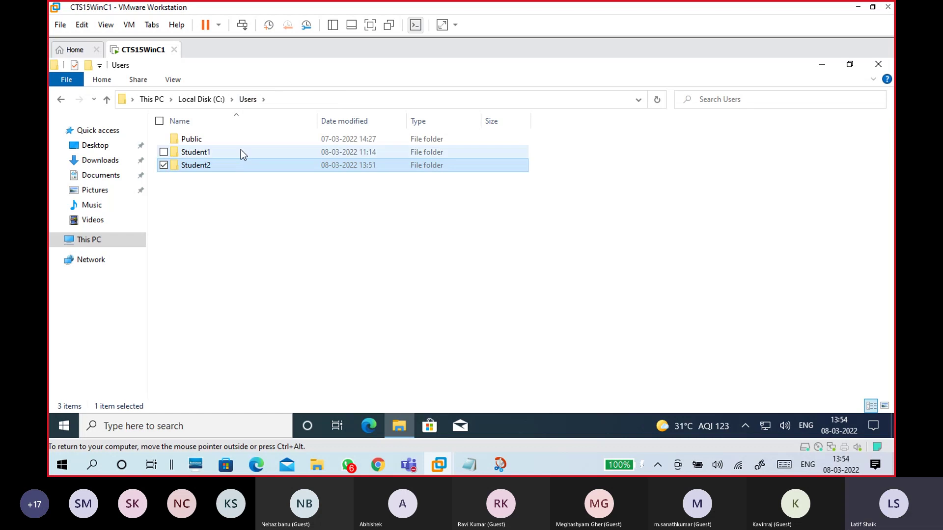
pyautogui.click(240, 150)
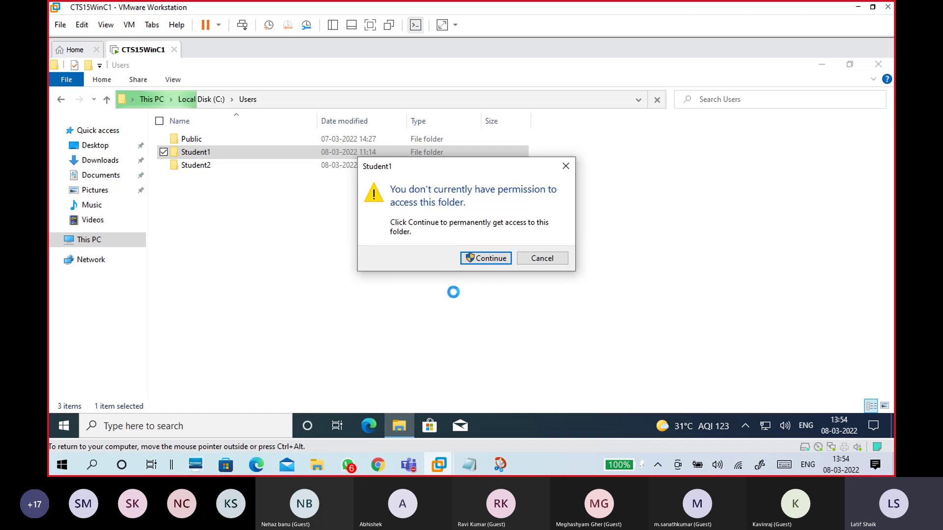
pyautogui.click(543, 261)
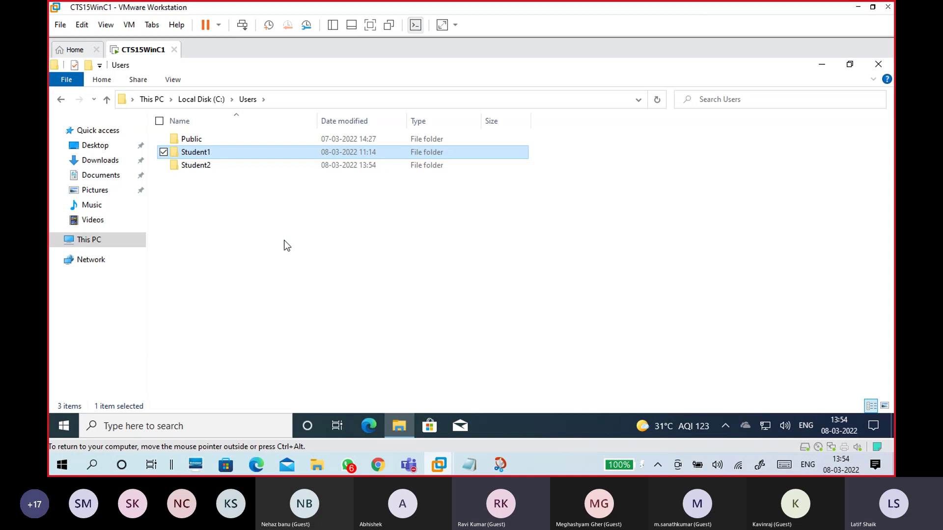
# Step: Point out the Student1 folder again, open the Student2 folder, and go back to Users
pyautogui.click(234, 215)
pyautogui.click(220, 154)
pyautogui.click(219, 198)
pyautogui.click(220, 153)
pyautogui.click(221, 169)
pyautogui.doubleClick(221, 169)
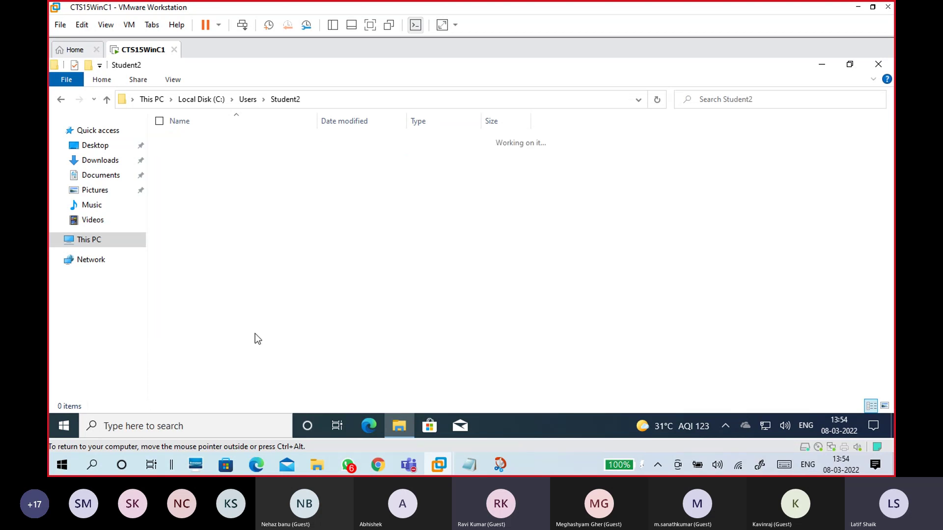
pyautogui.press('BackSpace')
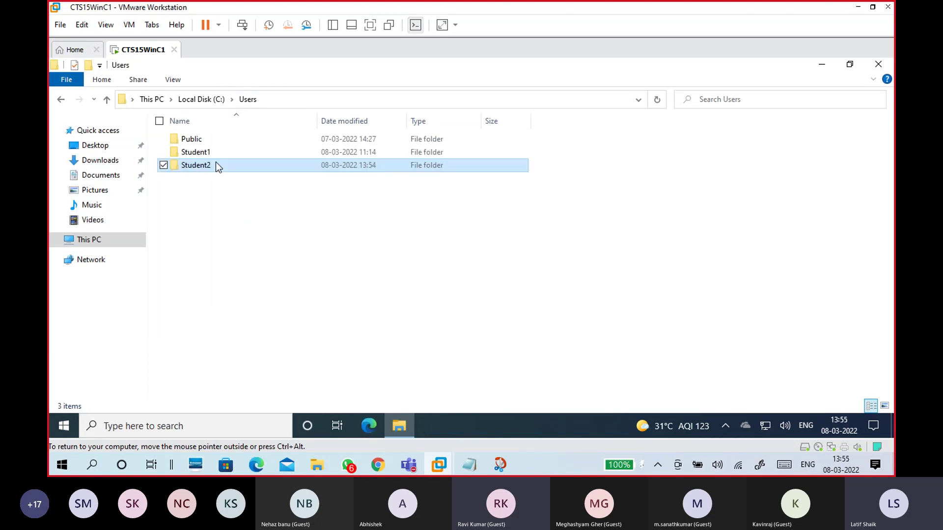
# Step: Highlight the Student1 folder once more, clear the selection, and go to This PC
pyautogui.click(218, 152)
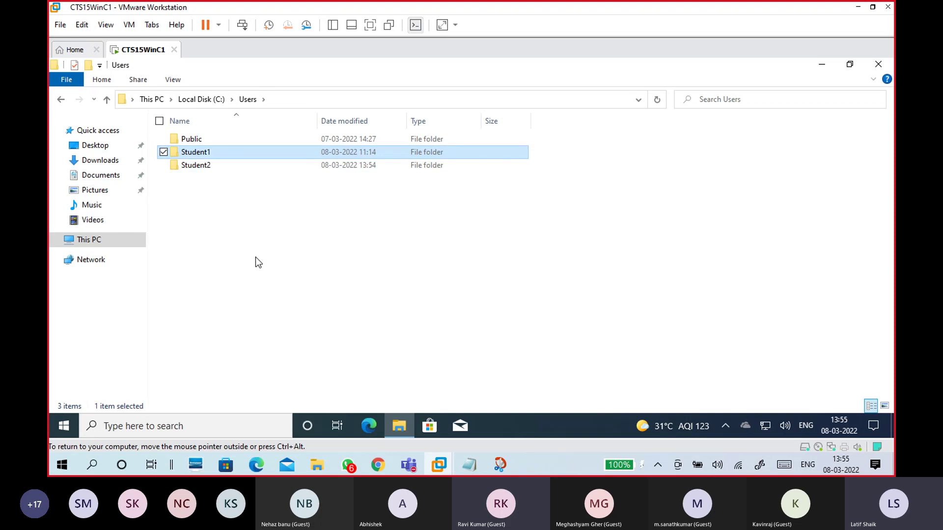
pyautogui.click(255, 257)
pyautogui.click(93, 240)
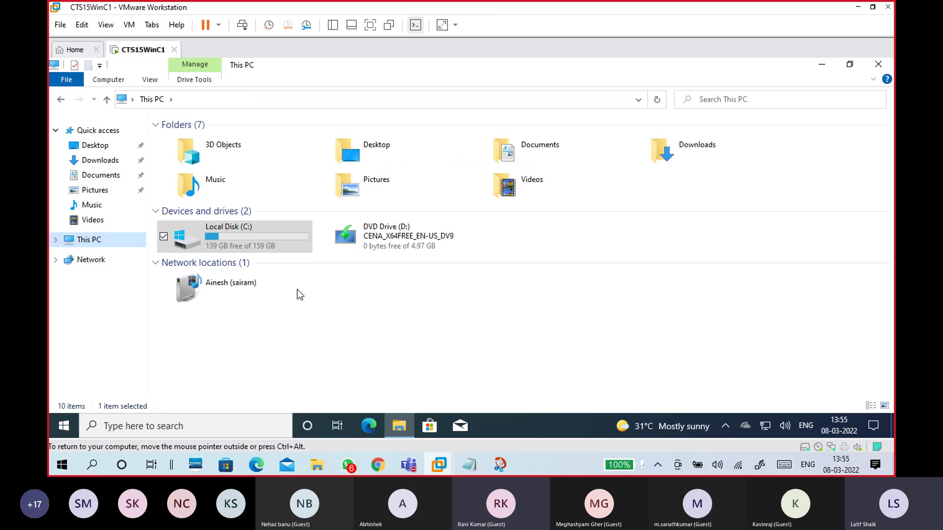
# Step: Create a new folder named sd2 at the root of Local Disk (C:)
pyautogui.doubleClick(268, 239)
pyautogui.rightClick(268, 241)
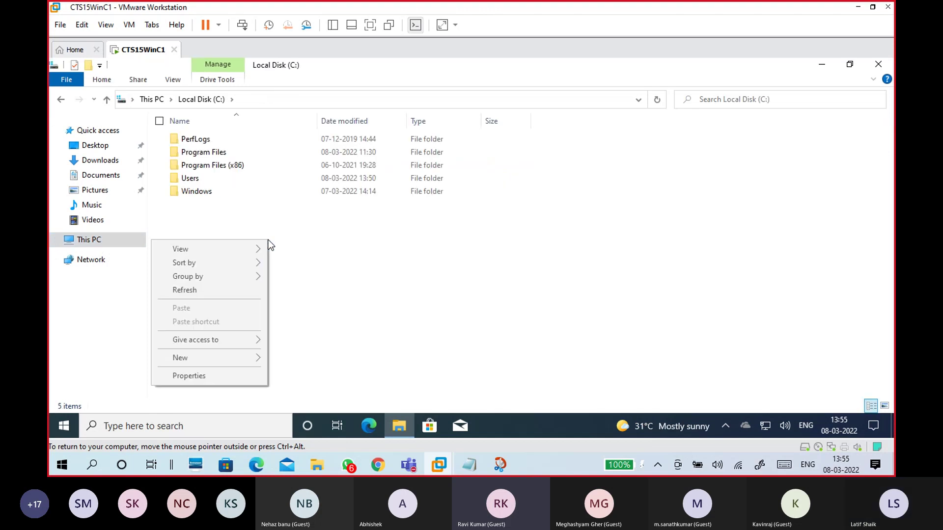
pyautogui.click(334, 263)
pyautogui.rightClick(334, 263)
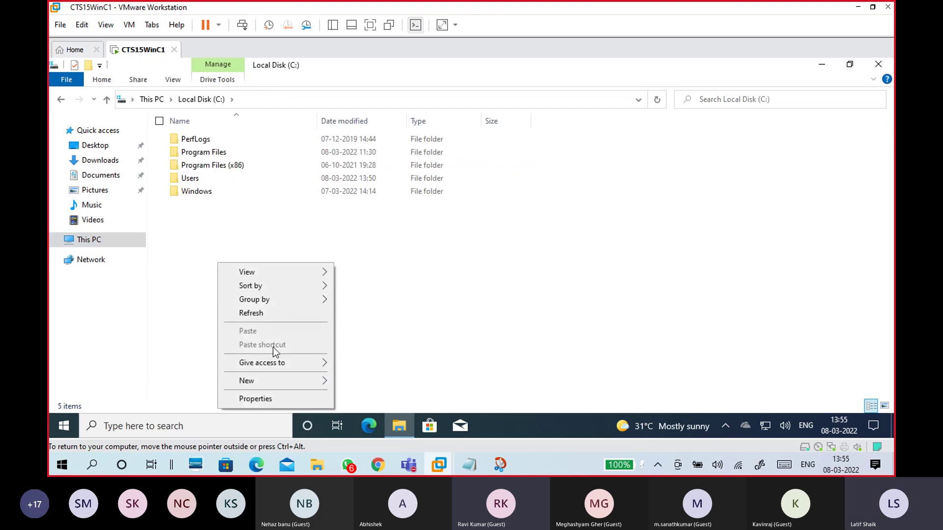
pyautogui.moveTo(269, 381)
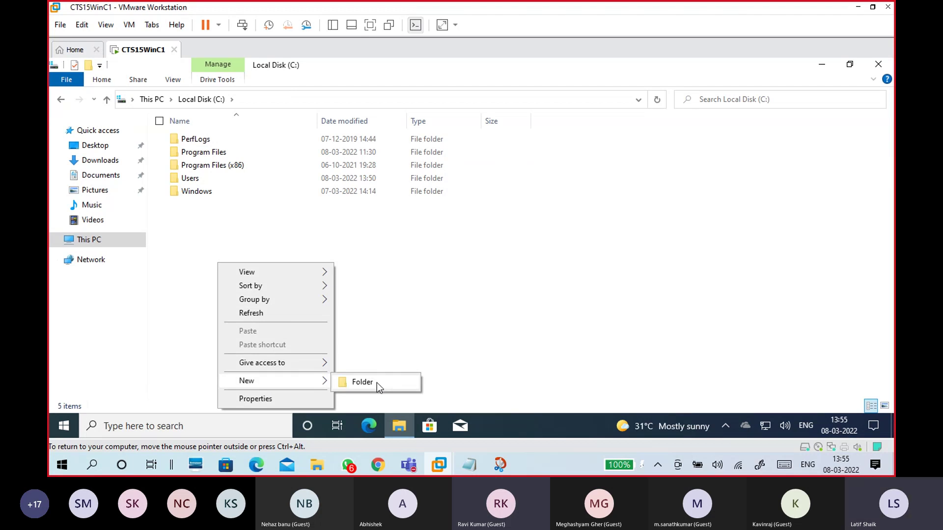
pyautogui.click(376, 382)
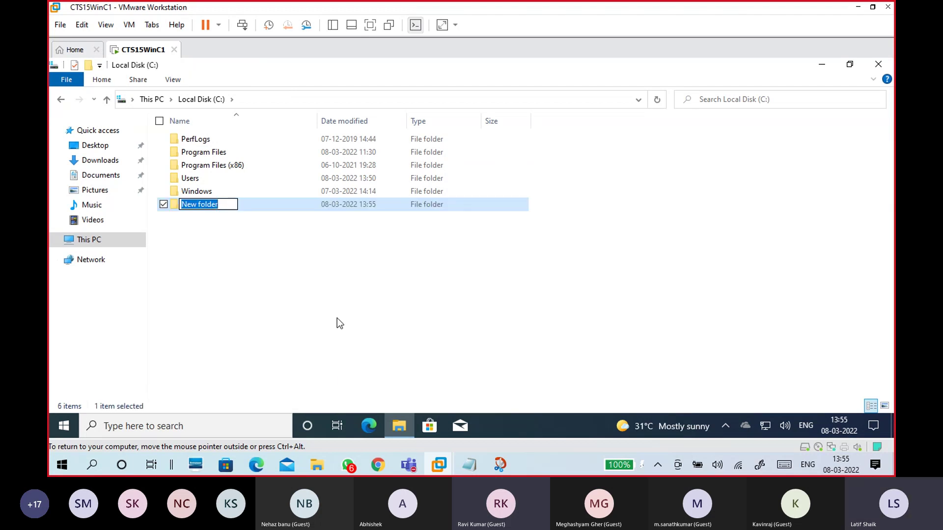
pyautogui.press('BackSpace')
pyautogui.write('s1')
pyautogui.press('BackSpace')
pyautogui.write('2')
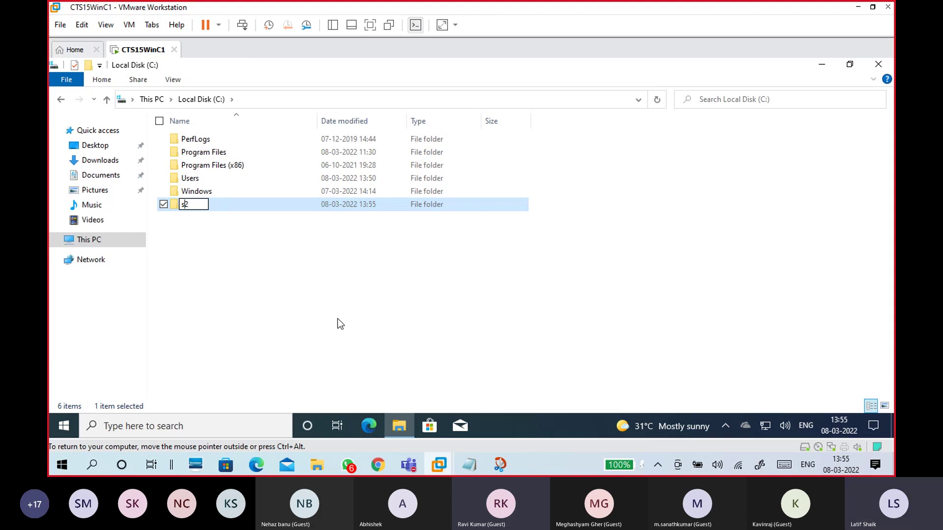
pyautogui.write('d')
pyautogui.press('Return')
# Step: Open the sd2 folder and create a text document named s2 inside it
pyautogui.doubleClick(220, 208)
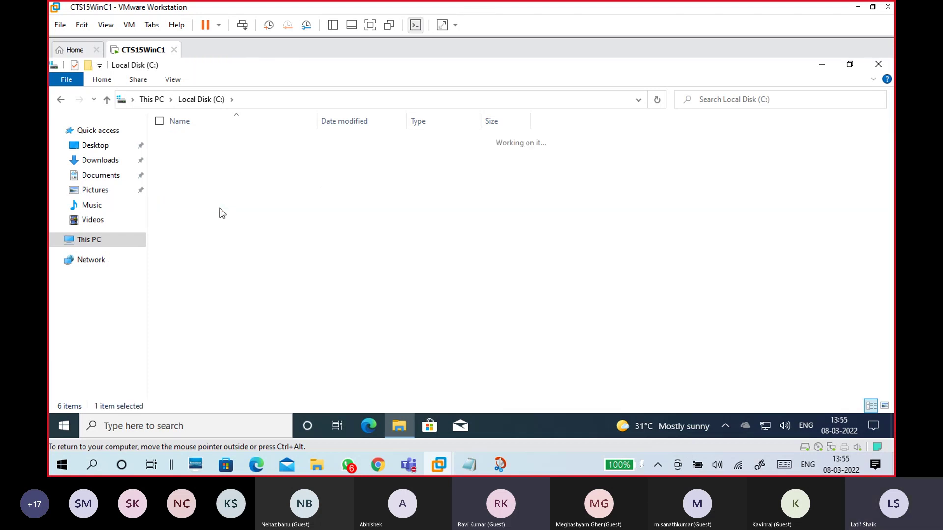
pyautogui.rightClick(279, 163)
pyautogui.moveTo(224, 312)
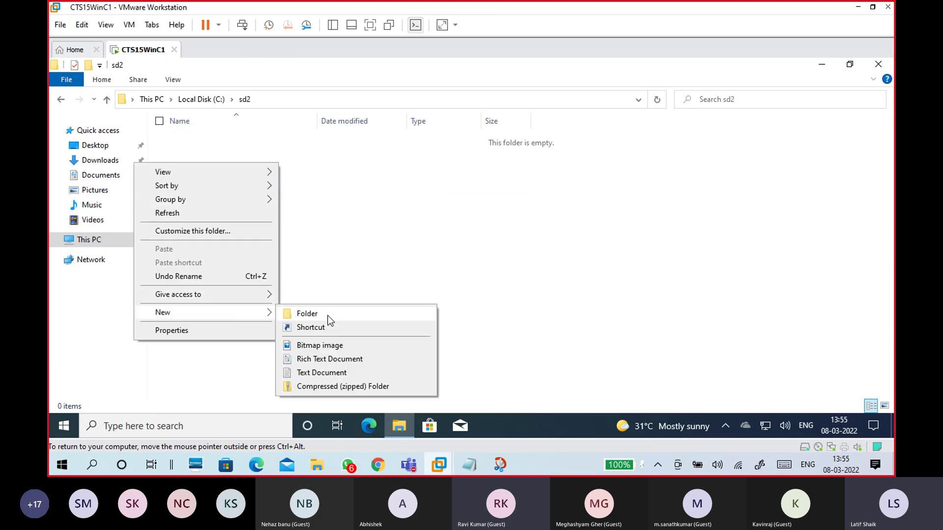
pyautogui.click(324, 372)
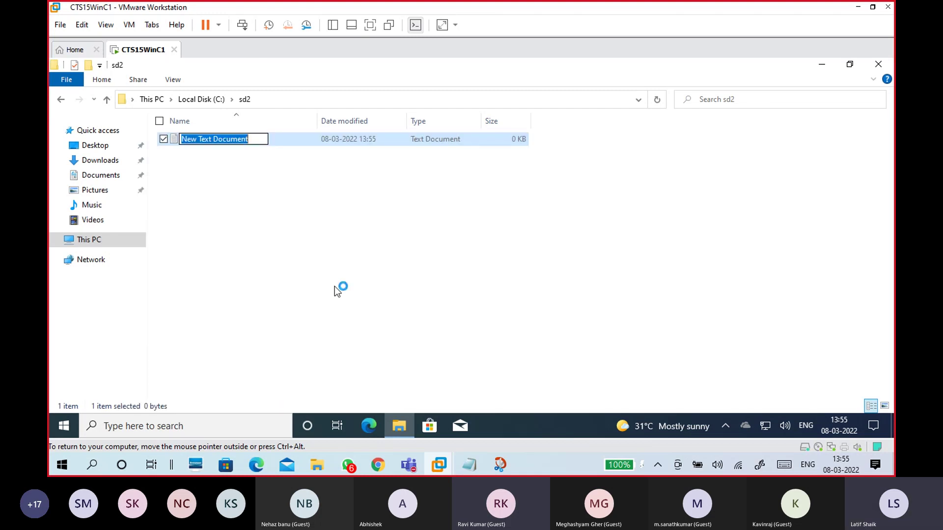
pyautogui.write('s2')
pyautogui.click(334, 287)
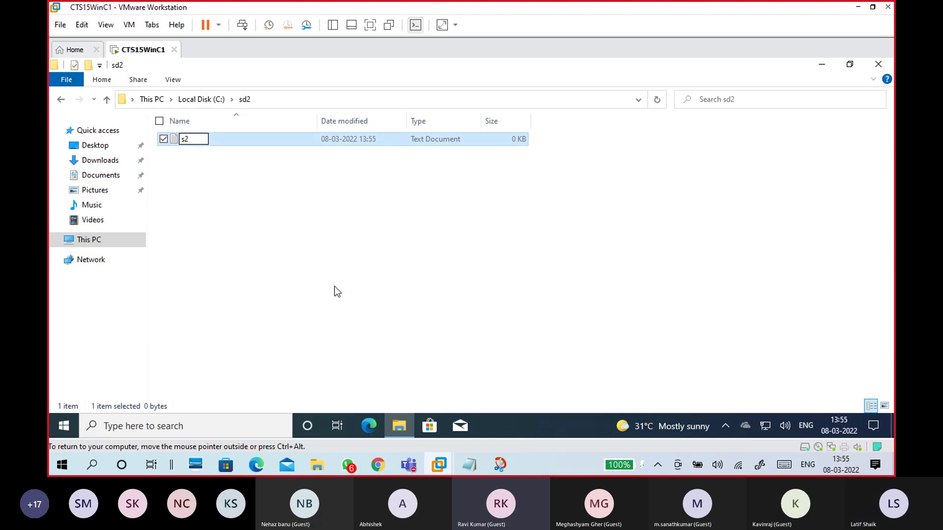
# Step: Write "im student2" in the s2 text document and save it while closing
pyautogui.doubleClick(214, 141)
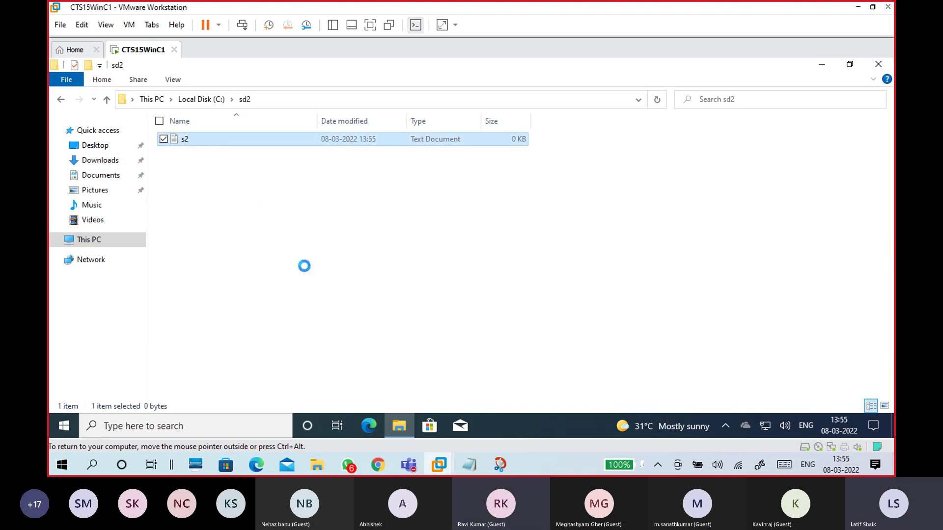
pyautogui.write('im ')
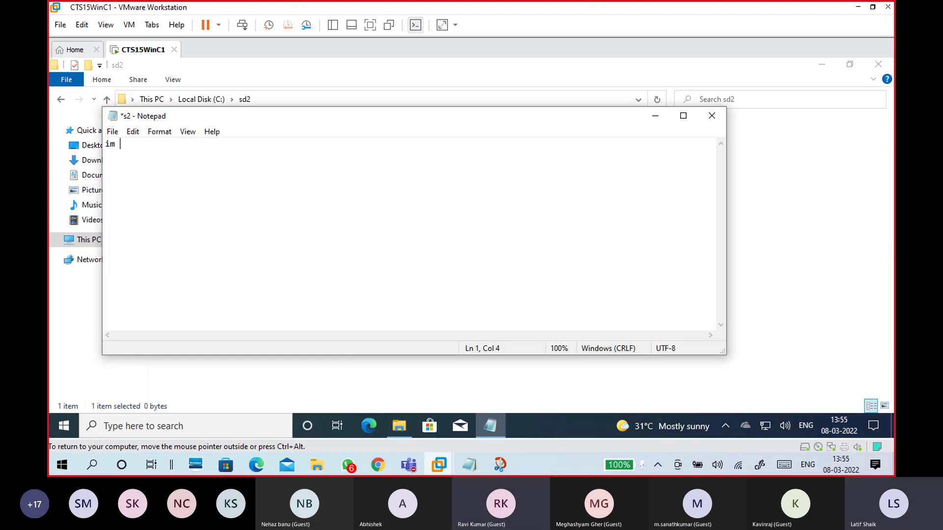
pyautogui.write('student2')
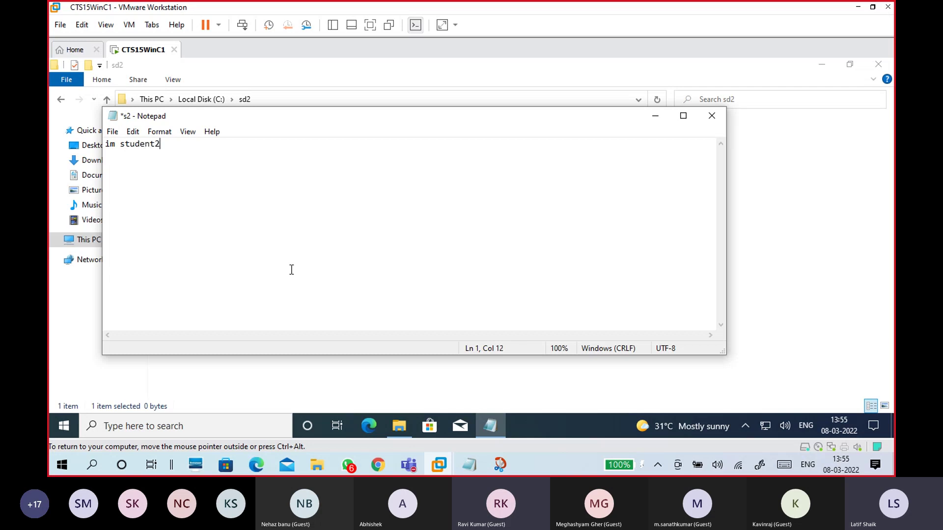
pyautogui.click(712, 120)
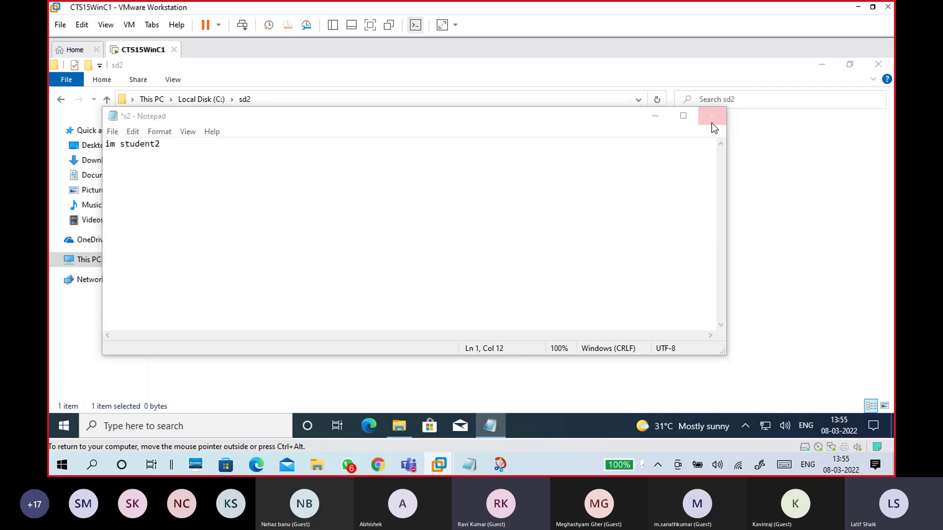
pyautogui.click(430, 241)
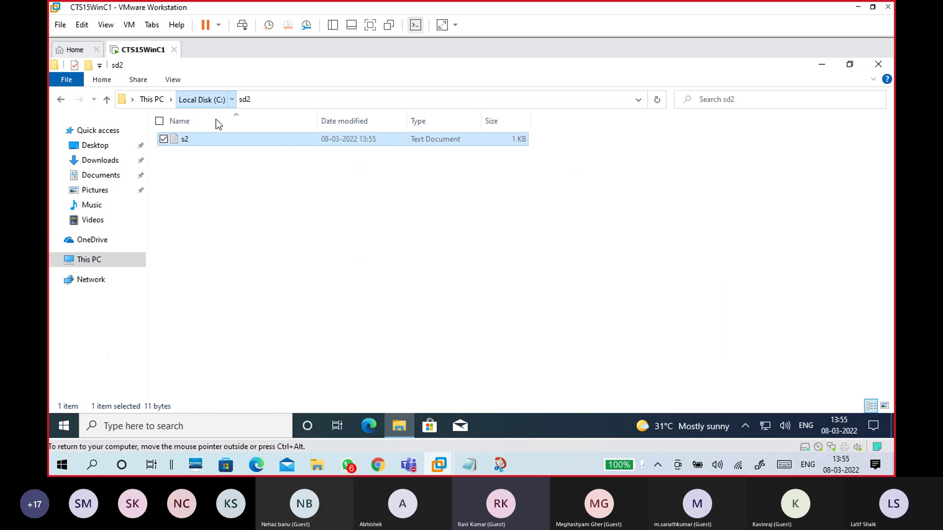
# Step: Go back to the root of Local Disk (C:) and point out the sd2 and Users folders
pyautogui.click(214, 100)
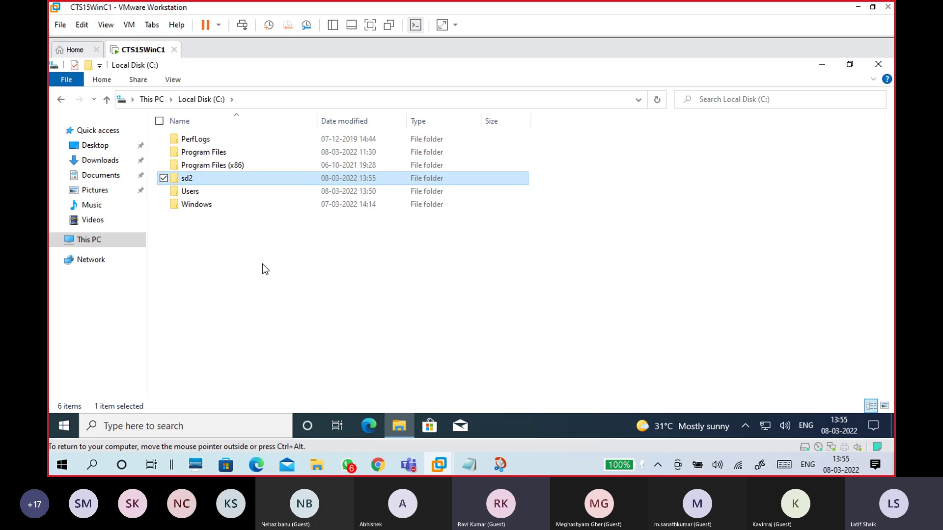
pyautogui.click(263, 263)
pyautogui.click(222, 179)
pyautogui.click(232, 192)
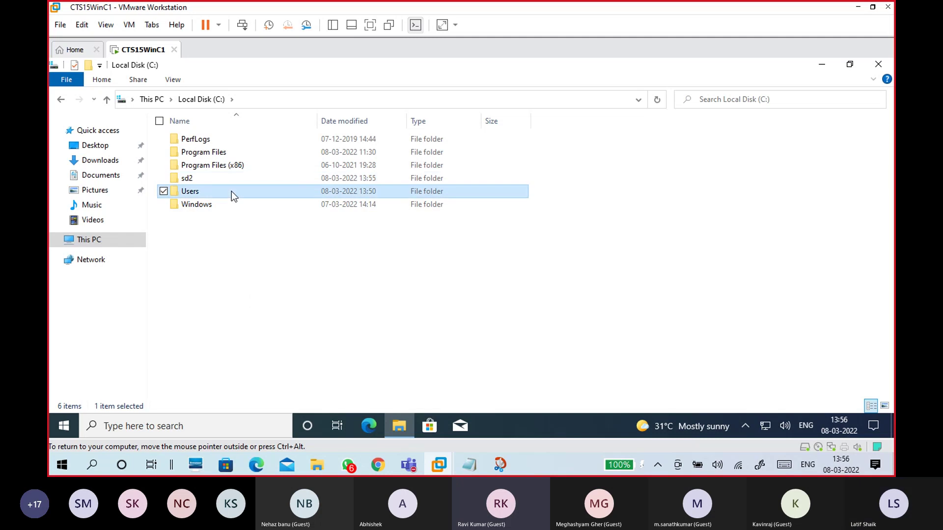
# Step: Open the Documents folder in the Student2 profile under Users and create a Rich Text Document named s22
pyautogui.doubleClick(232, 192)
pyautogui.click(226, 164)
pyautogui.doubleClick(225, 164)
pyautogui.click(229, 179)
pyautogui.doubleClick(229, 179)
pyautogui.rightClick(229, 177)
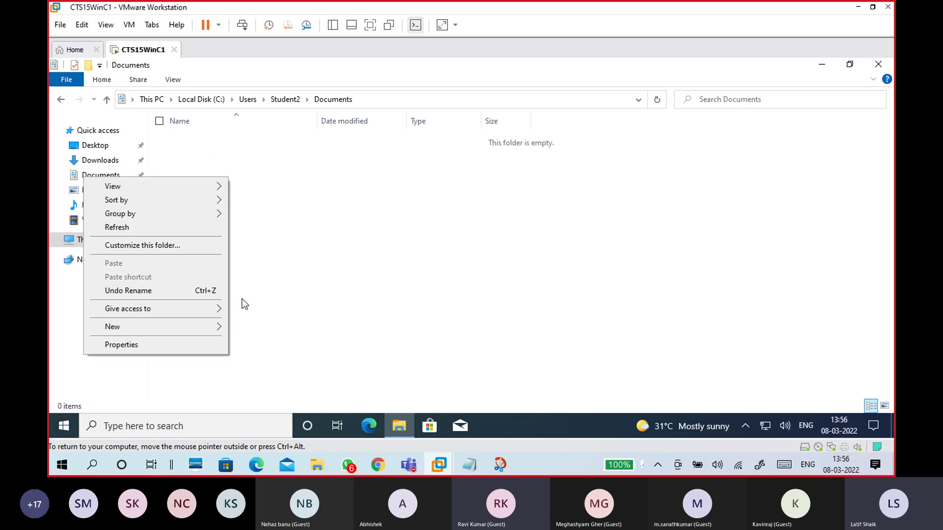
pyautogui.moveTo(201, 328)
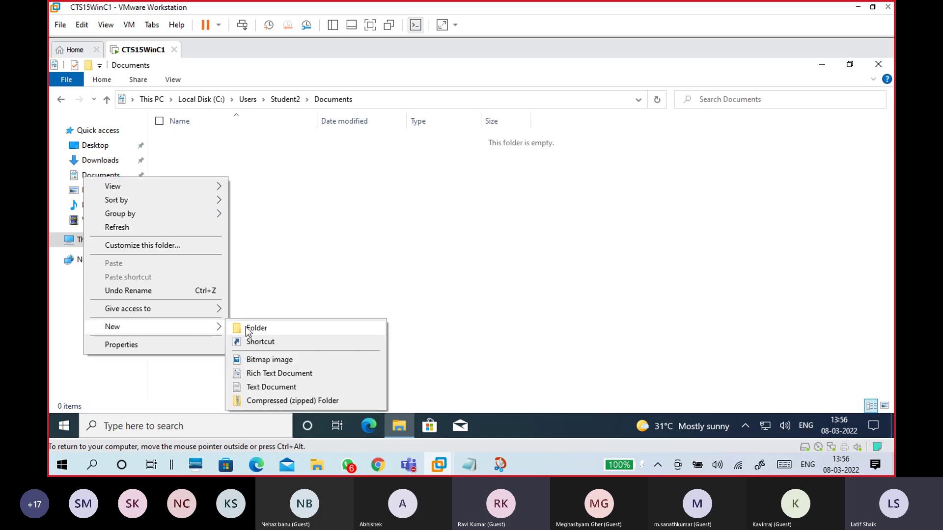
pyautogui.click(257, 374)
pyautogui.write('s22')
pyautogui.click(281, 269)
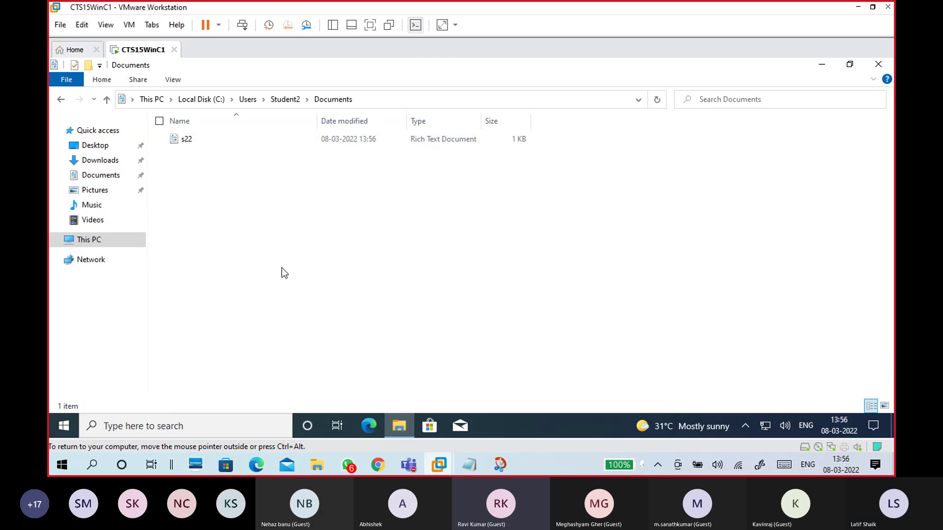
# Step: Highlight s22, open Documents through Quick access, and highlight the same file there
pyautogui.click(208, 142)
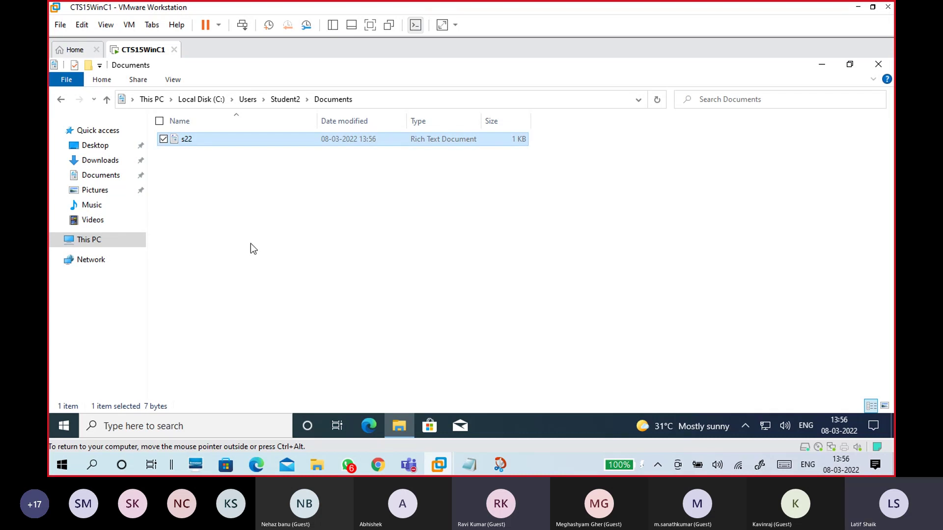
pyautogui.click(87, 175)
pyautogui.click(210, 139)
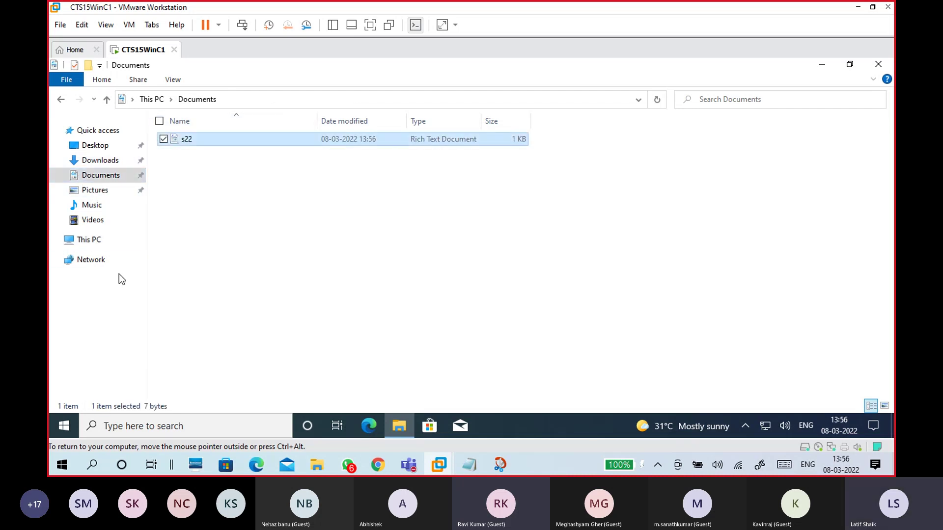
# Step: Browse from This PC to C:\Users\Student2\Documents and highlight the s22 file
pyautogui.click(98, 241)
pyautogui.click(210, 249)
pyautogui.doubleClick(217, 233)
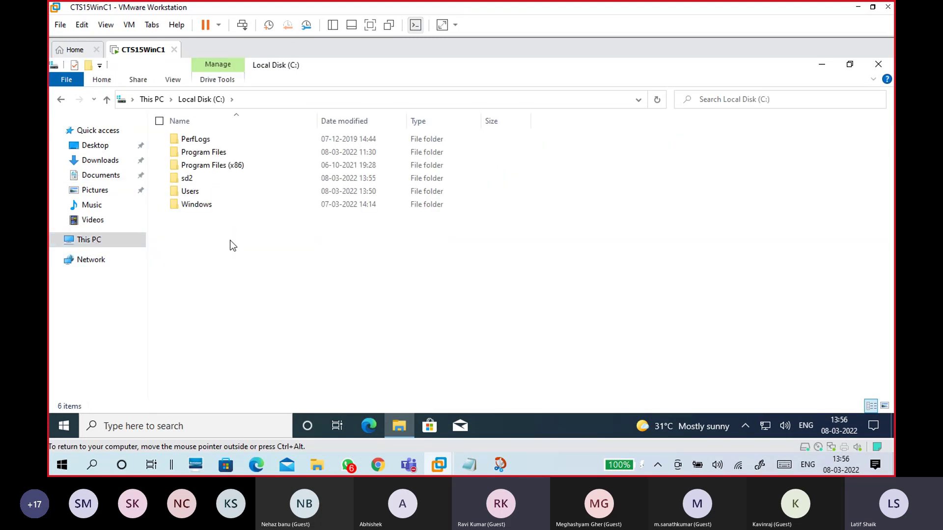
pyautogui.doubleClick(208, 191)
pyautogui.doubleClick(217, 170)
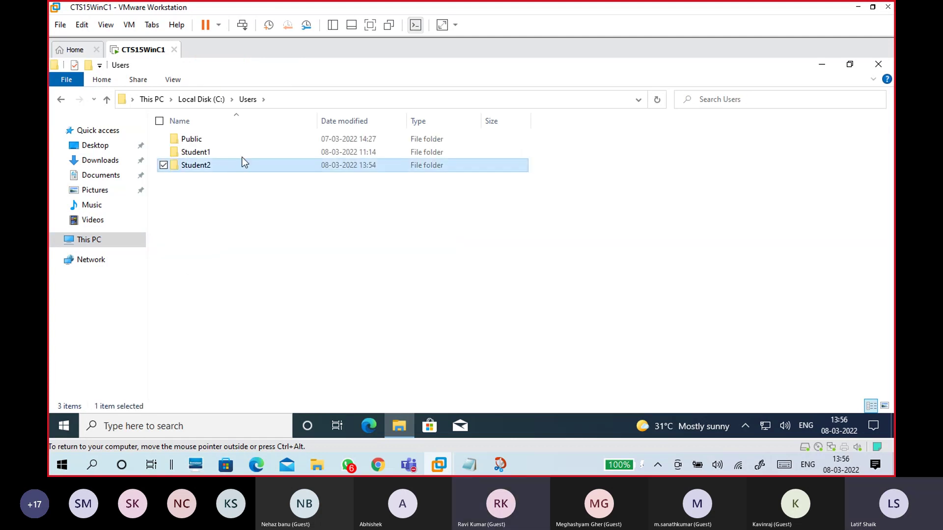
pyautogui.doubleClick(237, 181)
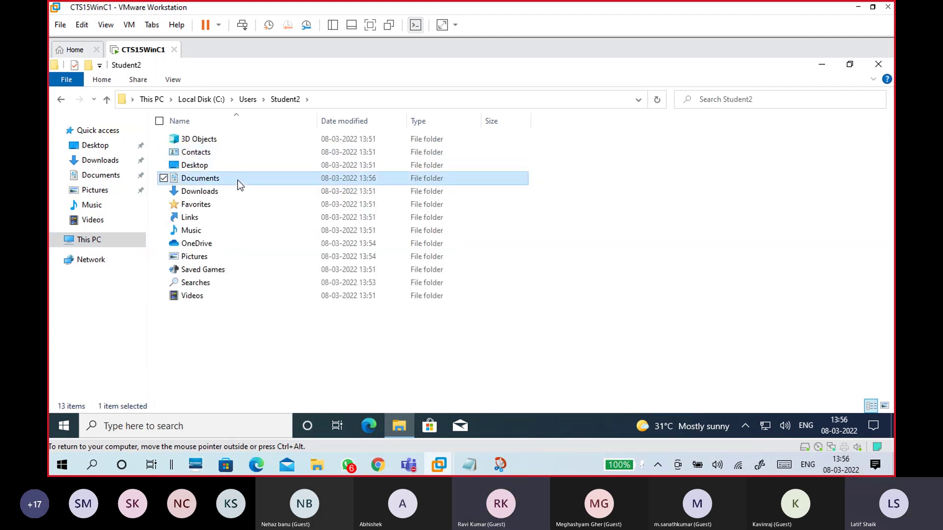
pyautogui.click(212, 141)
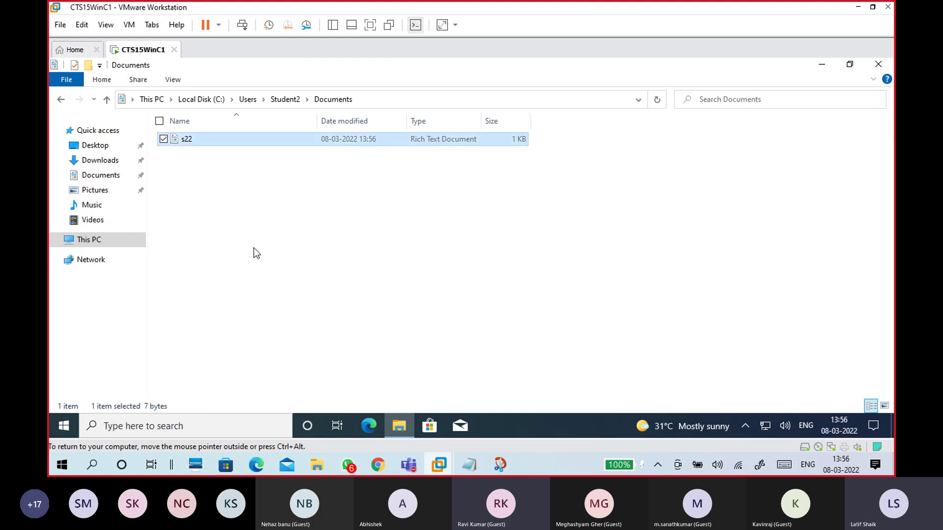
# Step: Return to Local Disk (C:) to point out the sd2 folder, and close File Explorer
pyautogui.click(88, 241)
pyautogui.doubleClick(235, 229)
pyautogui.click(193, 180)
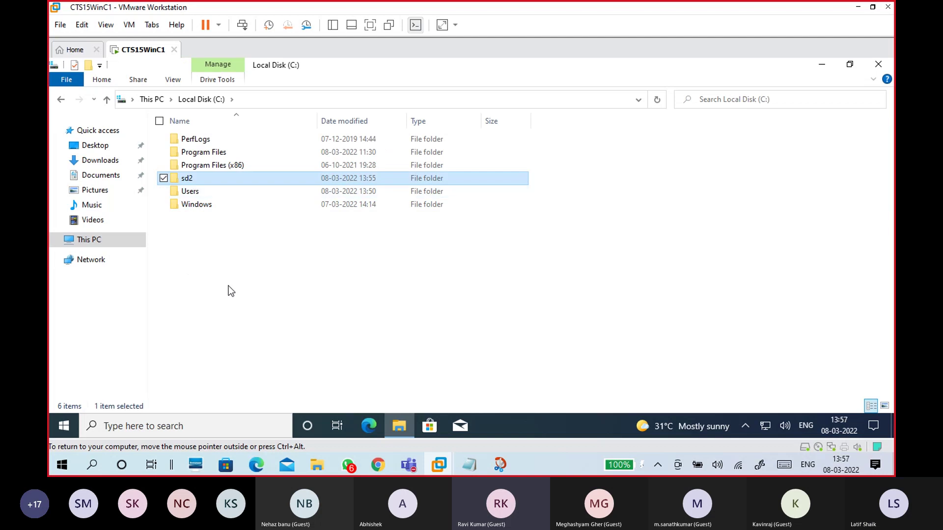
pyautogui.click(266, 320)
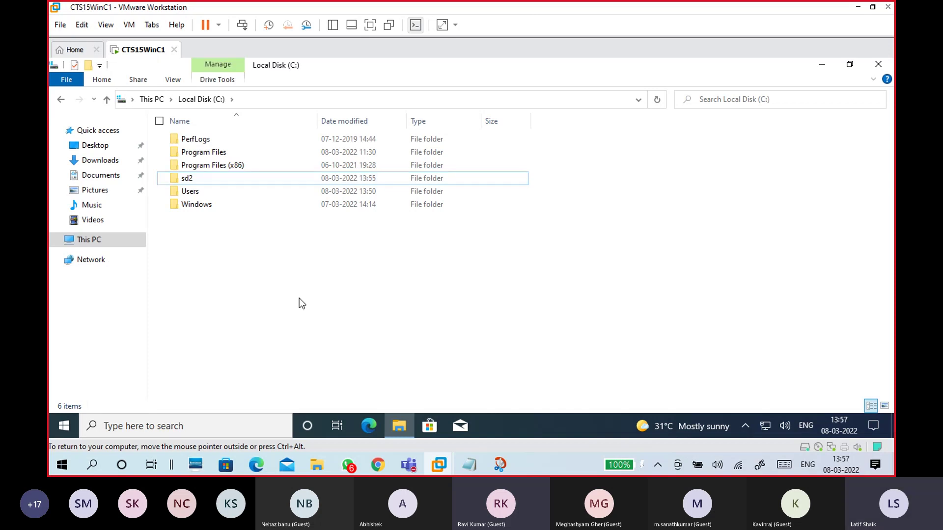
pyautogui.click(876, 67)
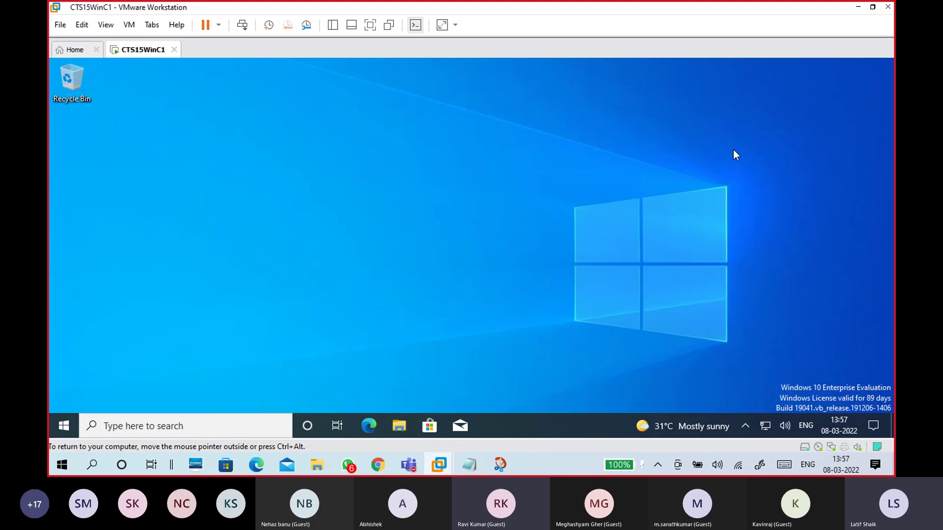
# Step: Create a text document named s2 on the desktop
pyautogui.rightClick(314, 163)
pyautogui.click(304, 201)
pyautogui.rightClick(228, 121)
pyautogui.moveTo(201, 222)
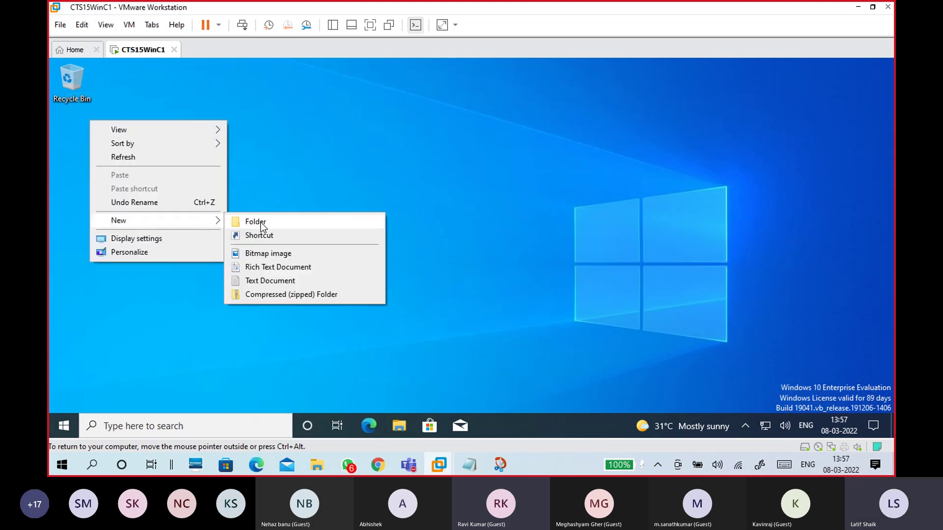
pyautogui.click(260, 280)
pyautogui.write('s2')
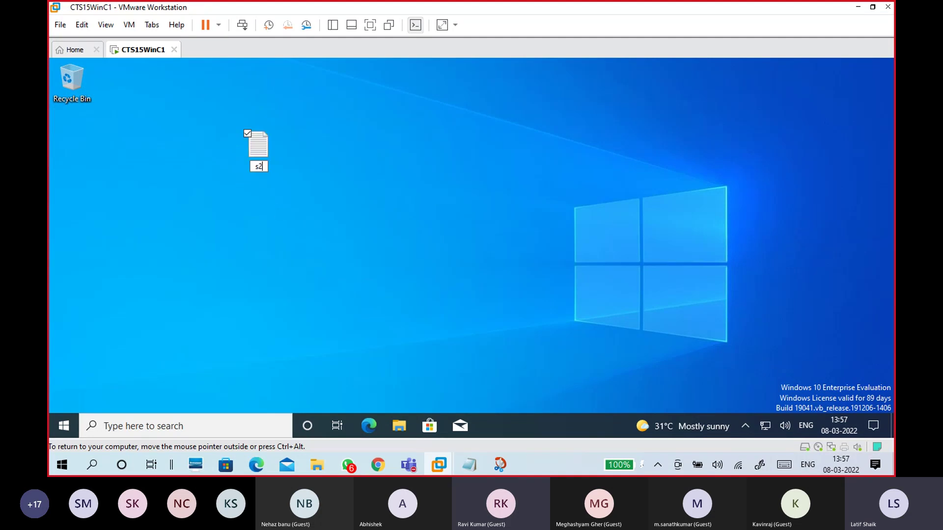
pyautogui.press('Return')
pyautogui.click(274, 173)
# Step: Write "s2" in the desktop text document and save it while closing
pyautogui.doubleClick(265, 152)
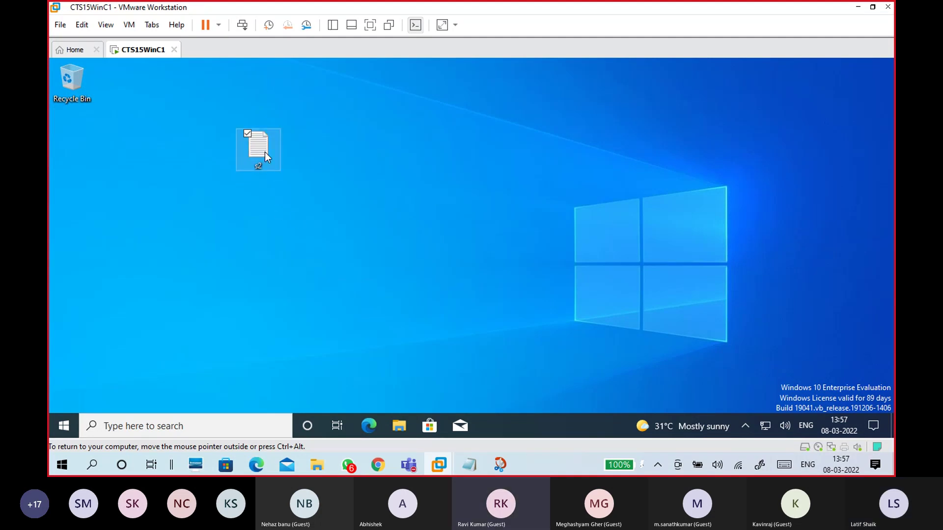
pyautogui.write('s2')
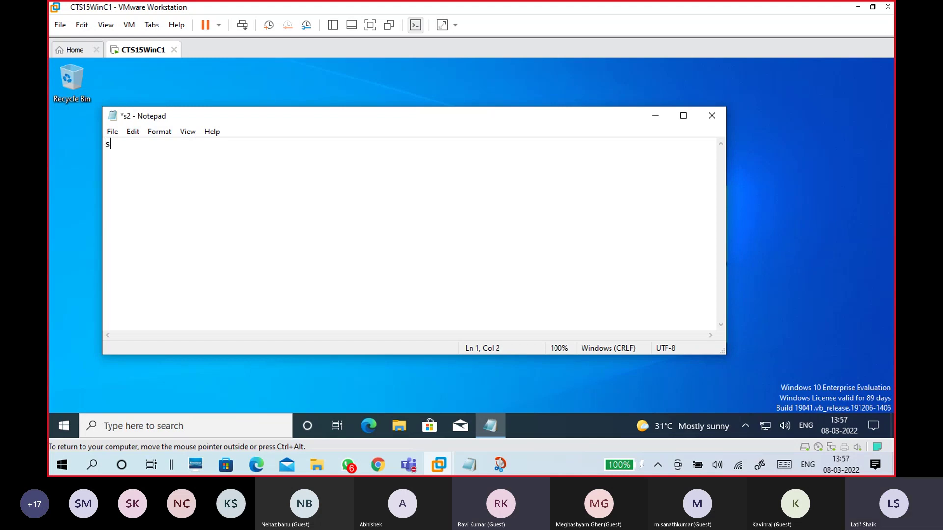
pyautogui.click(712, 115)
pyautogui.click(436, 249)
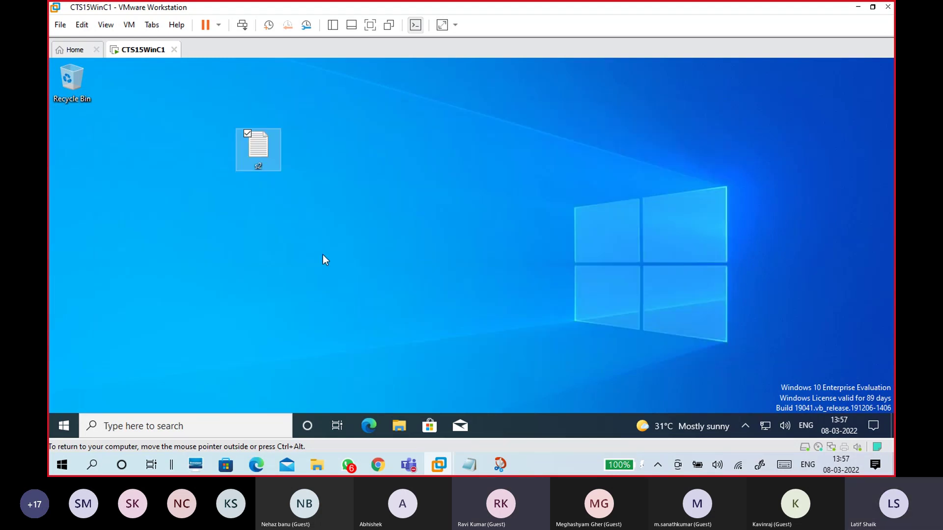
# Step: Sign out of the Student2 account in the virtual machine
pyautogui.press('super')
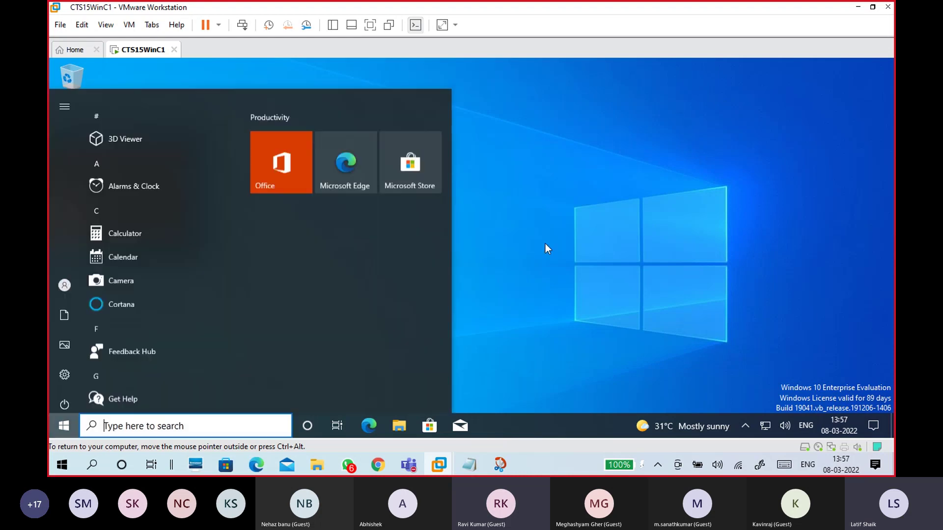
pyautogui.click(64, 279)
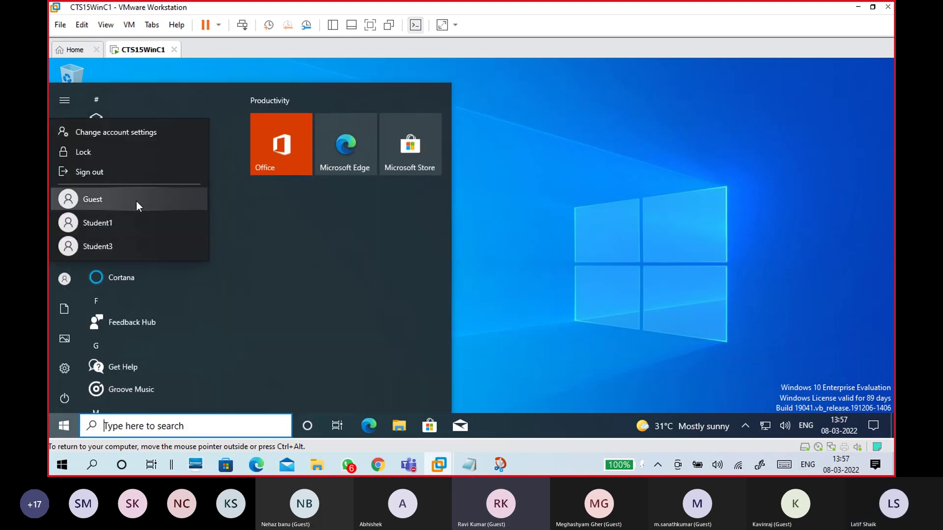
pyautogui.click(137, 173)
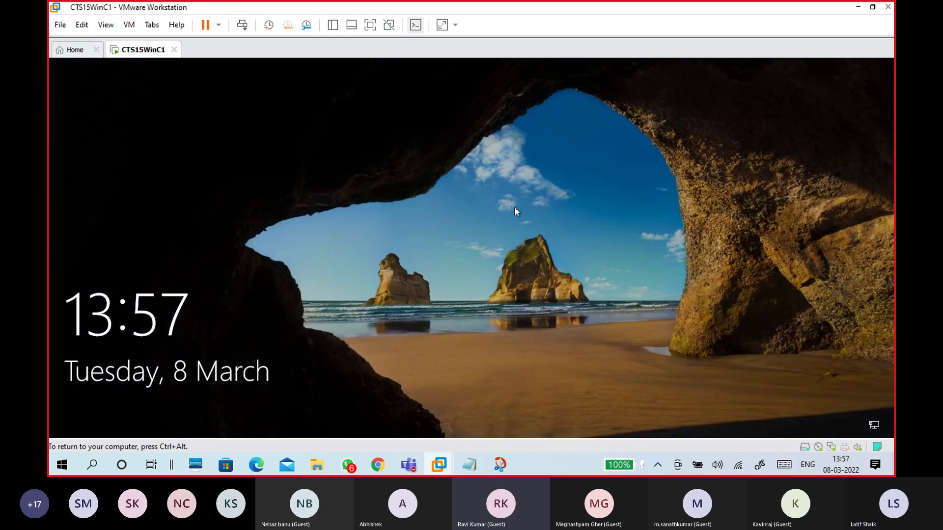
# Step: Sign in to the virtual machine as Student1 by entering the account password
pyautogui.click(505, 221)
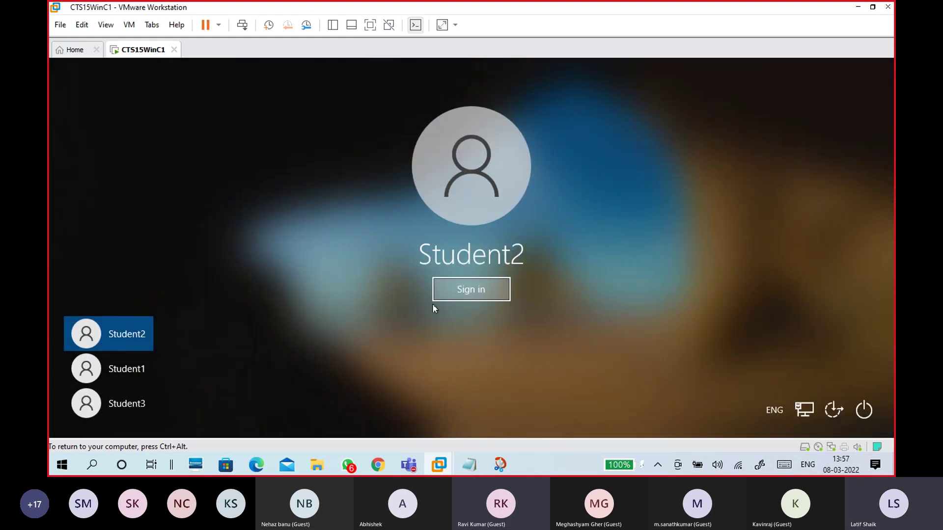
pyautogui.click(136, 369)
pyautogui.hotkey('ctrl', 'alt')
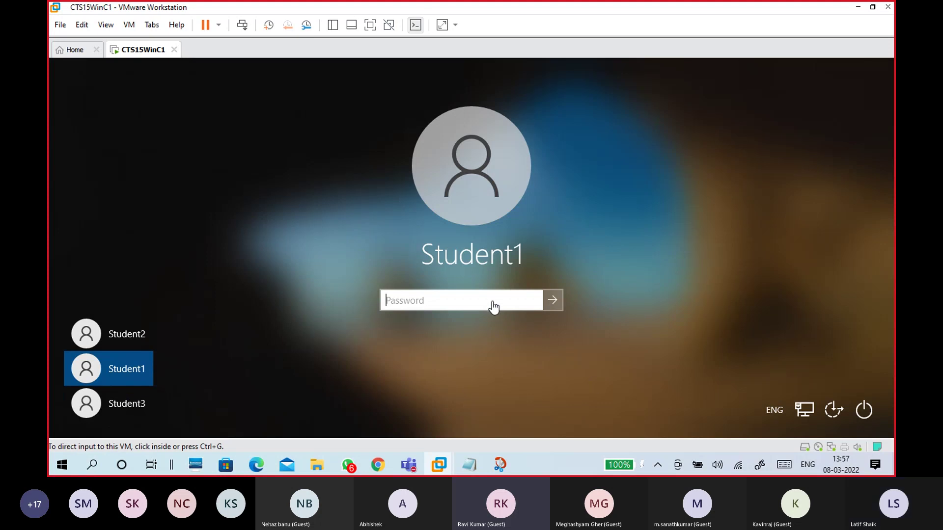
pyautogui.click(472, 302)
pyautogui.write('********')
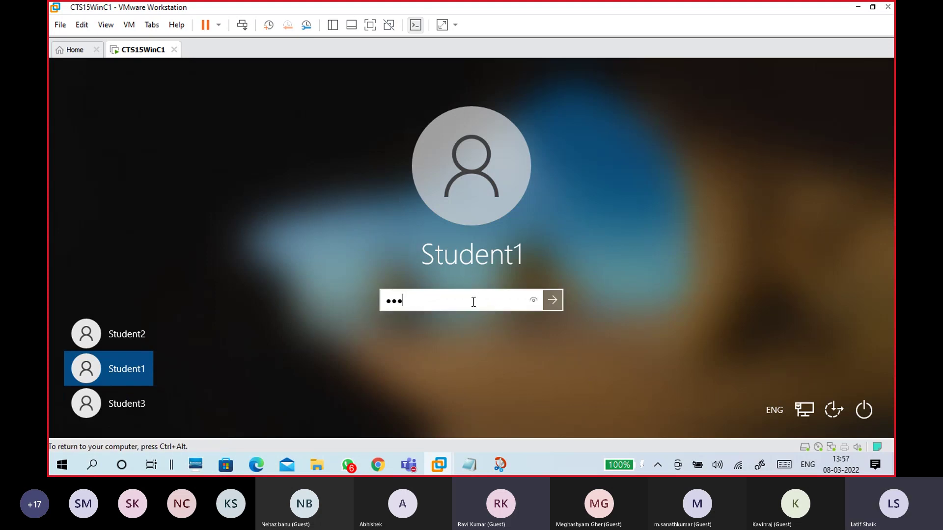
pyautogui.press('Return')
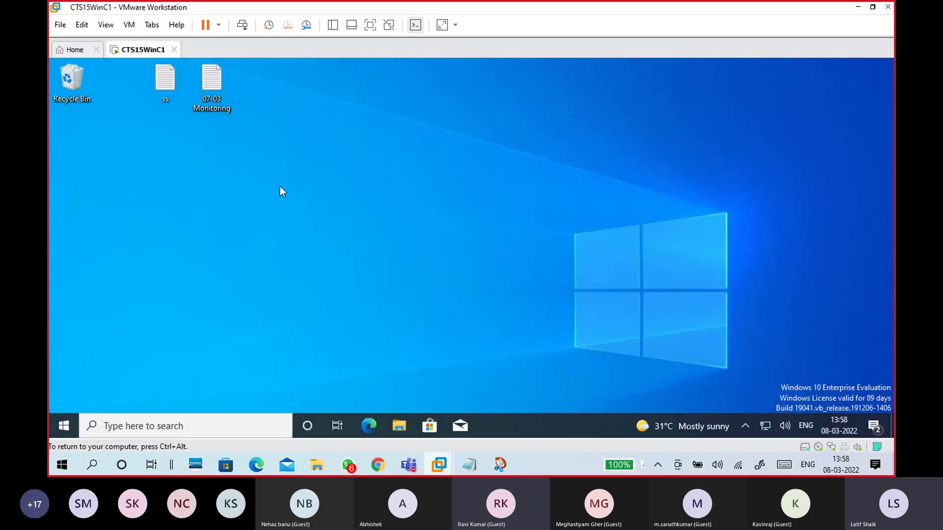
# Step: Check which files Student1 has on the desktop and in the Documents folder
pyautogui.moveTo(270, 143); pyautogui.dragTo(148, 84)
pyautogui.click(275, 205)
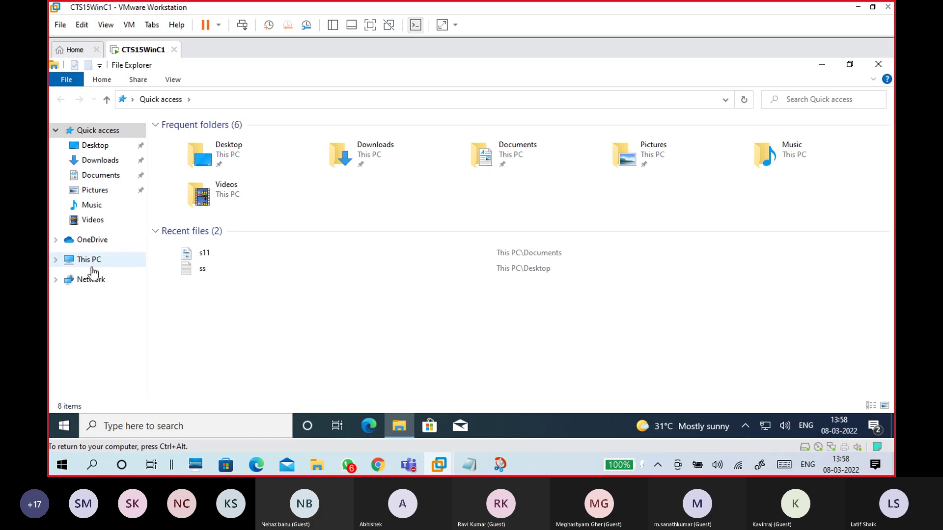
pyautogui.click(91, 260)
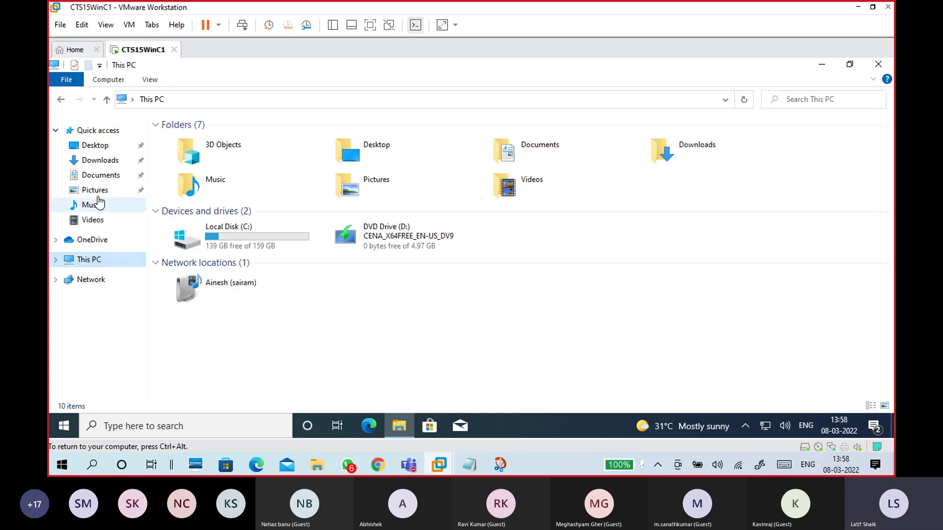
pyautogui.click(100, 175)
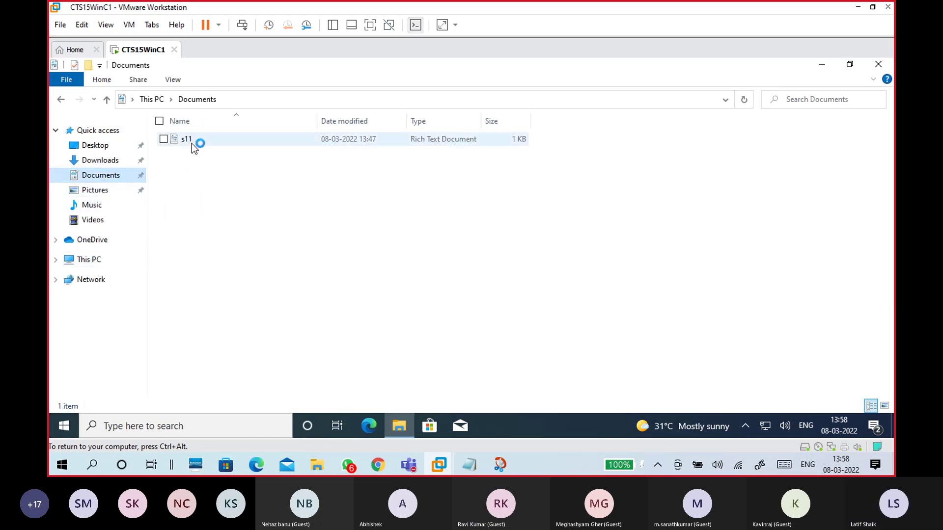
# Step: Open the s2 text file in C:\sd2 to check Student1's access to it, and close Notepad
pyautogui.click(131, 260)
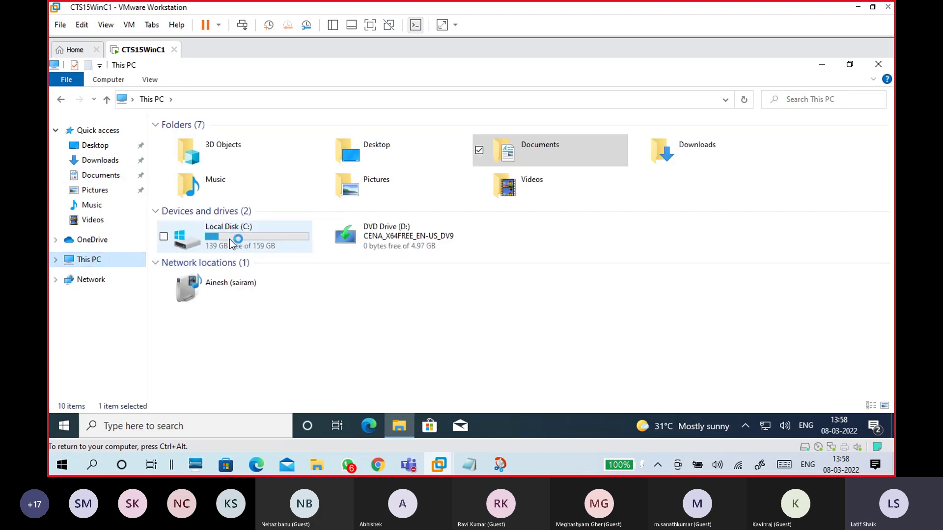
pyautogui.doubleClick(259, 235)
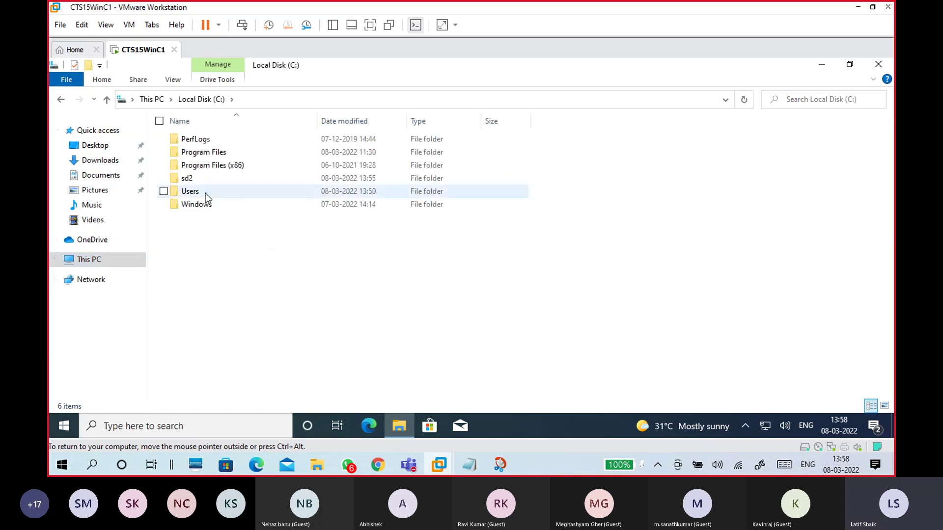
pyautogui.click(208, 181)
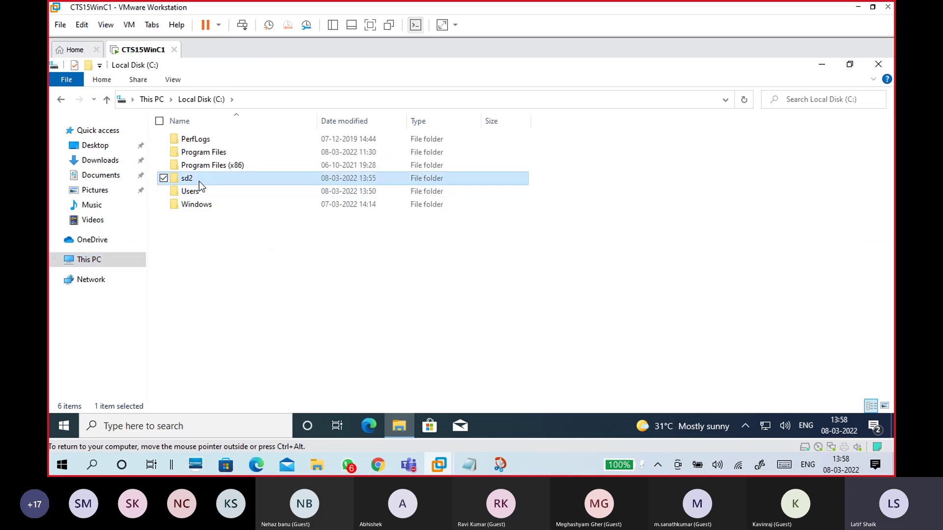
pyautogui.doubleClick(198, 181)
pyautogui.click(218, 143)
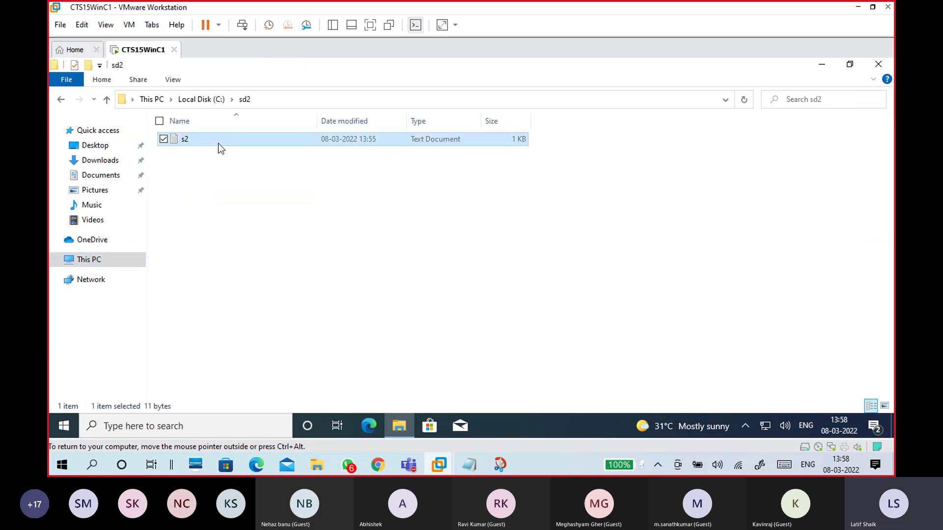
pyautogui.moveTo(239, 184); pyautogui.dragTo(109, 176)
pyautogui.click(244, 215)
pyautogui.click(744, 147)
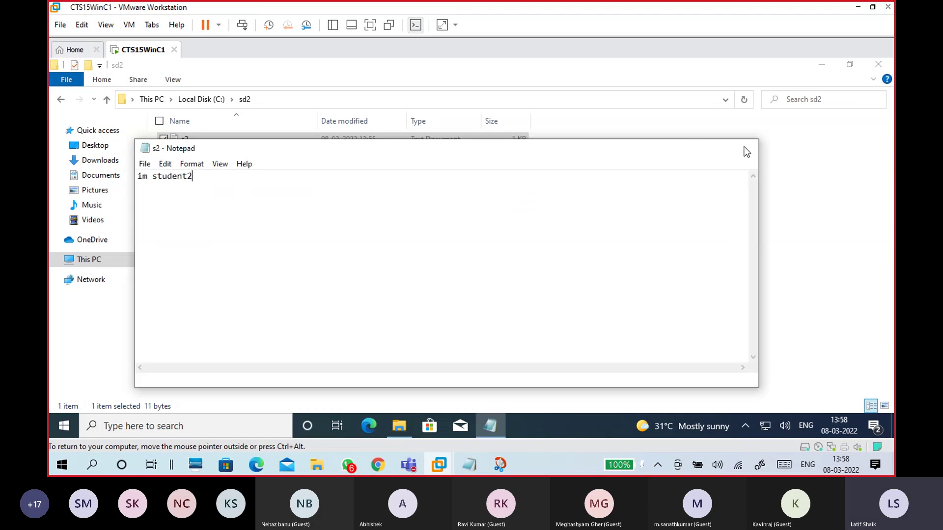
# Step: Try to open the Student2 profile folder in C:\Users, decline the permanent access offer, and close File Explorer
pyautogui.click(201, 100)
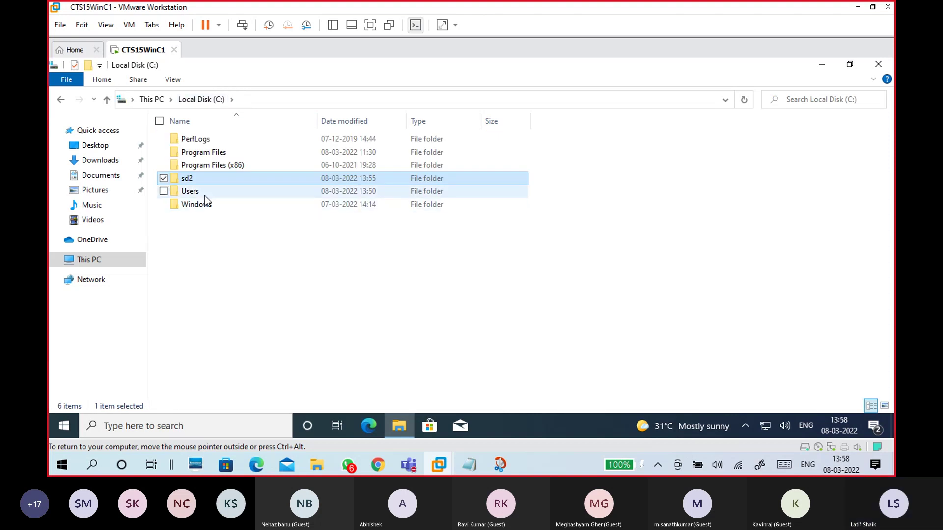
pyautogui.doubleClick(208, 201)
pyautogui.click(211, 166)
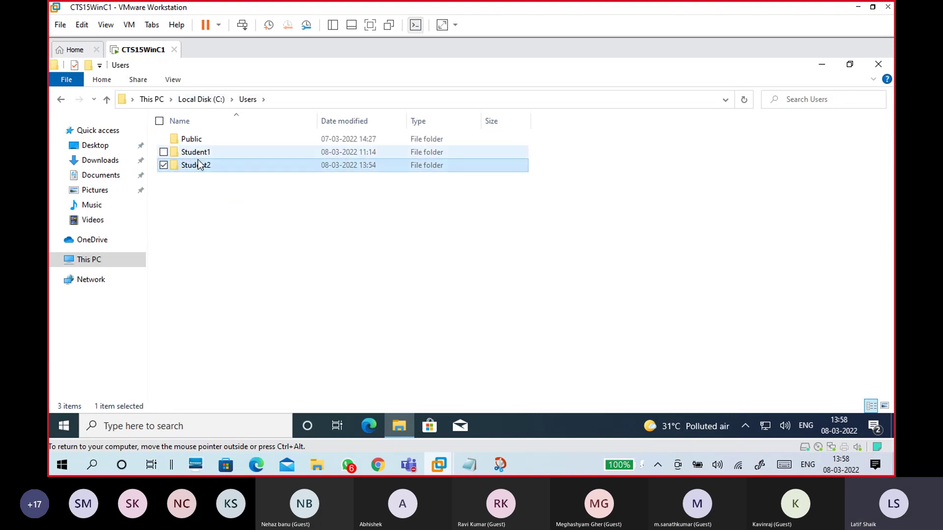
pyautogui.doubleClick(208, 169)
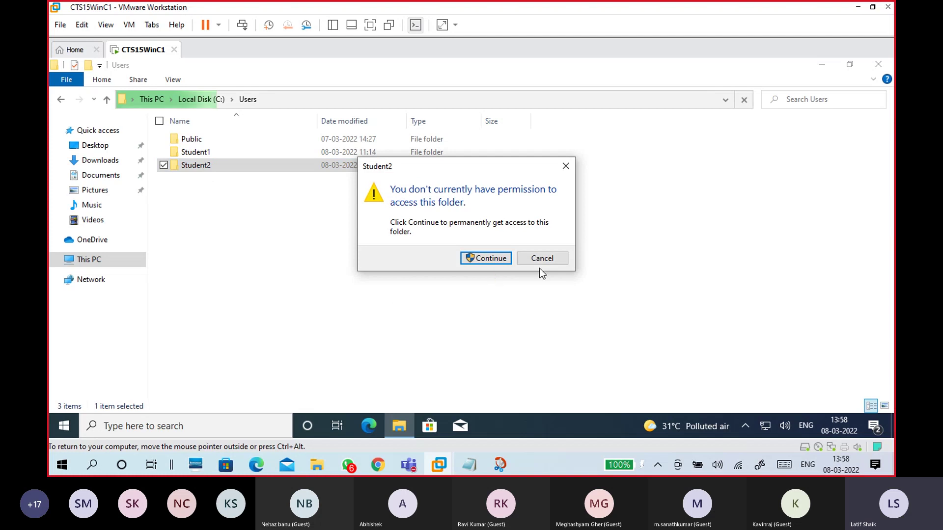
pyautogui.click(551, 262)
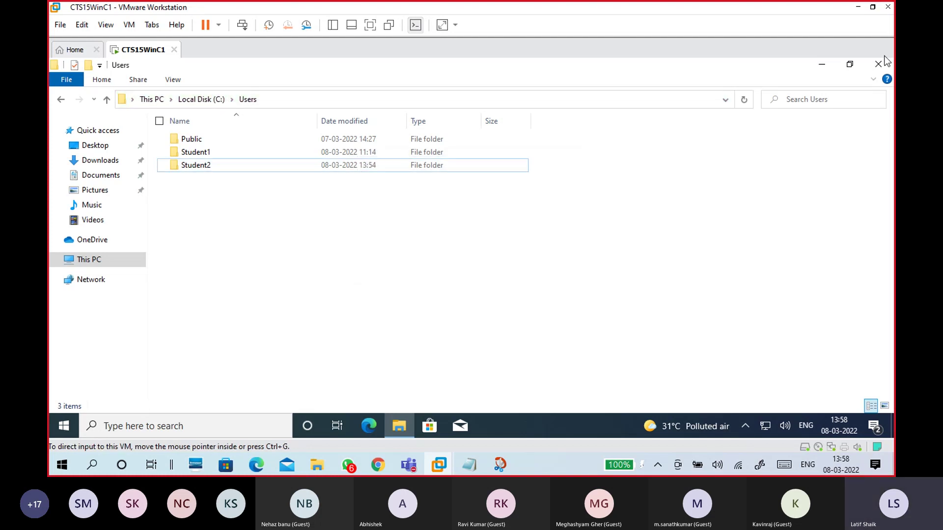
pyautogui.click(242, 141)
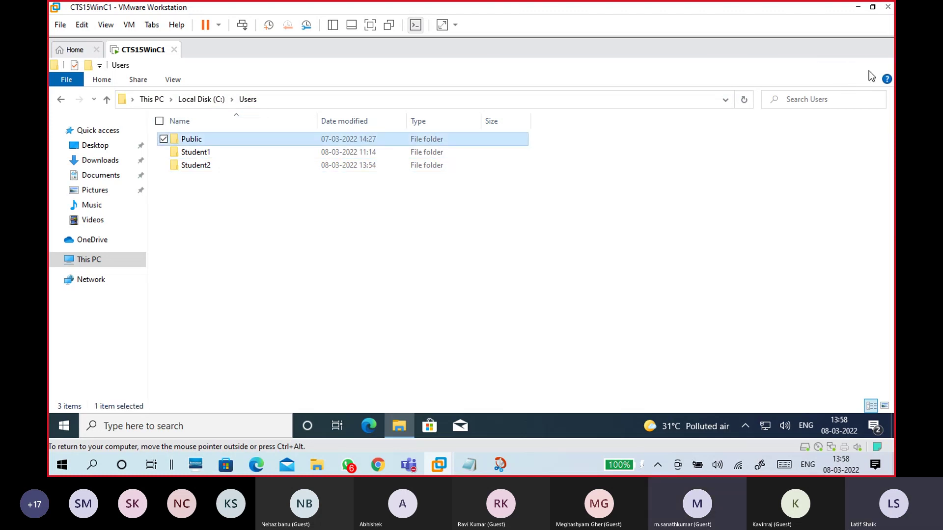
pyautogui.click(873, 72)
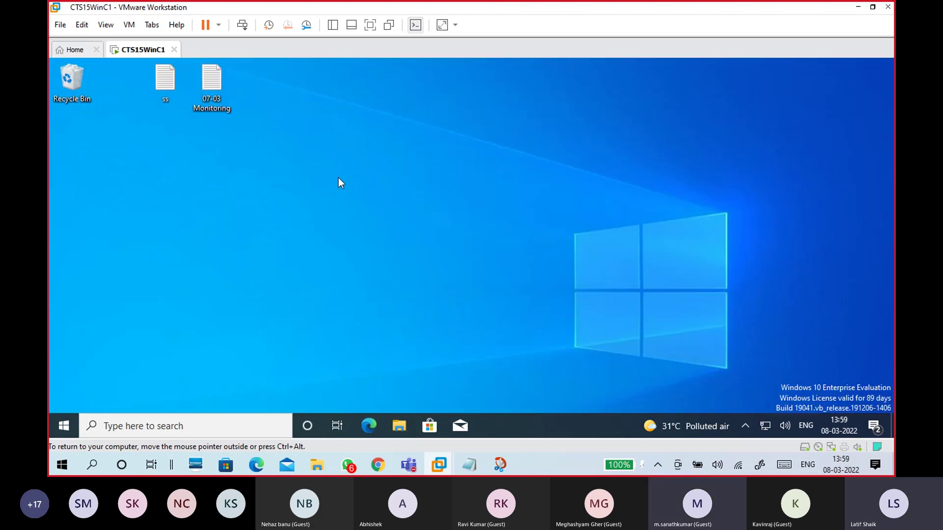
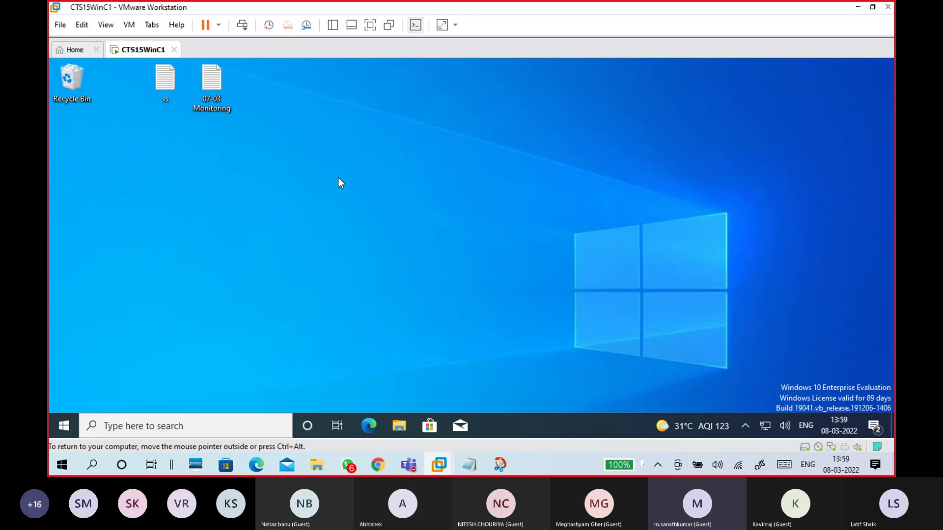
# Step: Release input from the virtual machine and open Paint on the host computer
pyautogui.hotkey('ctrl', 'alt')
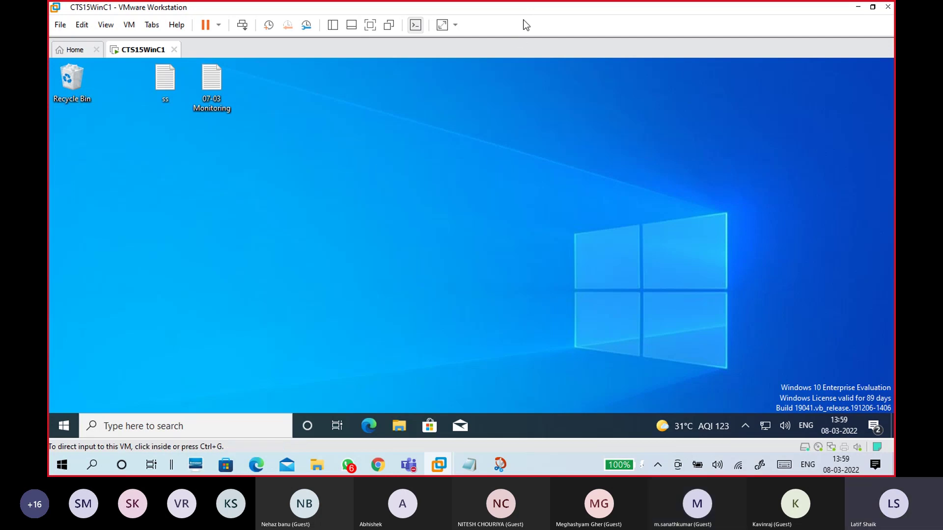
pyautogui.press('alt')
pyautogui.click(534, 10)
pyautogui.click(536, 464)
pyautogui.click(98, 464)
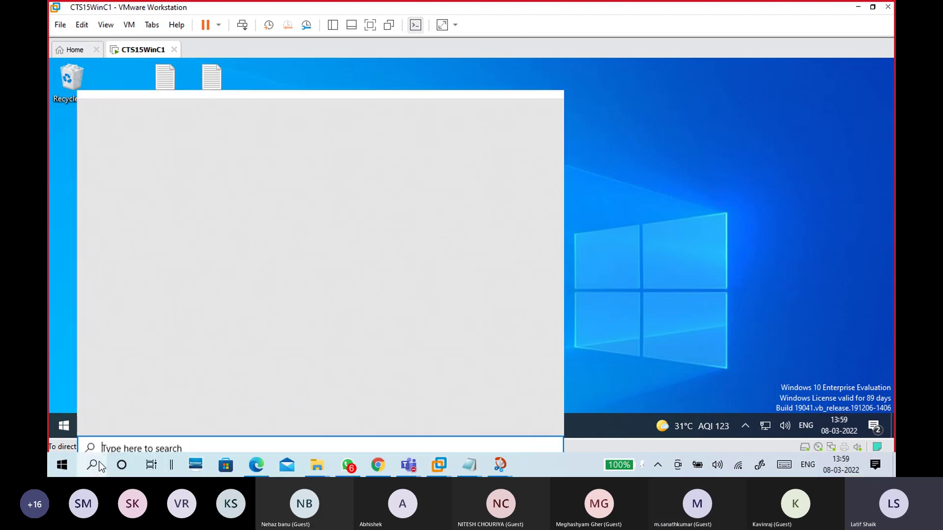
pyautogui.write('painr')
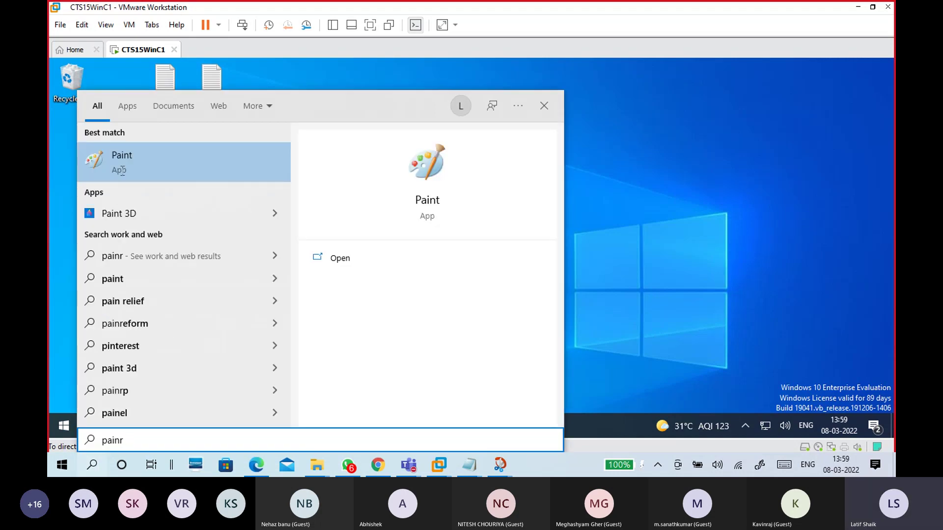
pyautogui.click(176, 176)
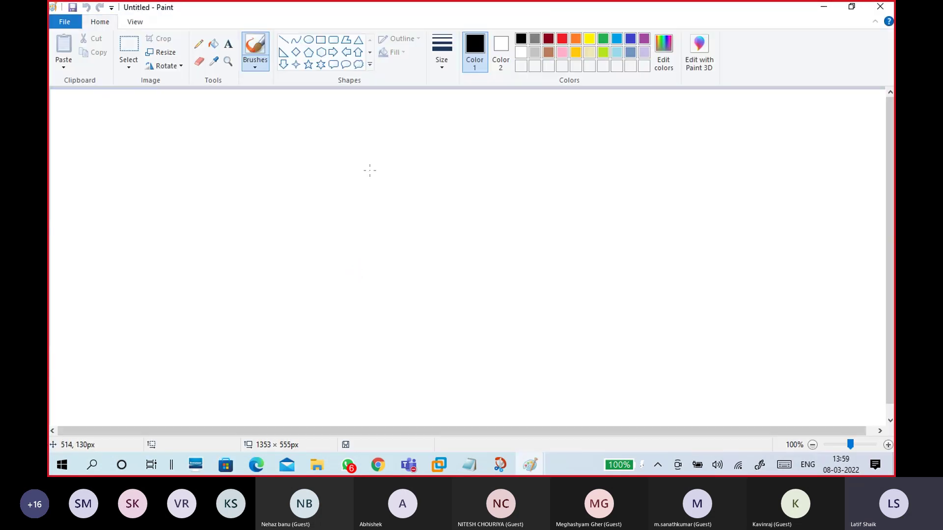
# Step: Draw a black rectangle outline of about 248 × 270 px and shift it slightly down and left on the canvas
pyautogui.click(320, 40)
pyautogui.moveTo(250, 138); pyautogui.dragTo(405, 306)
pyautogui.moveTo(349, 245); pyautogui.dragTo(303, 266)
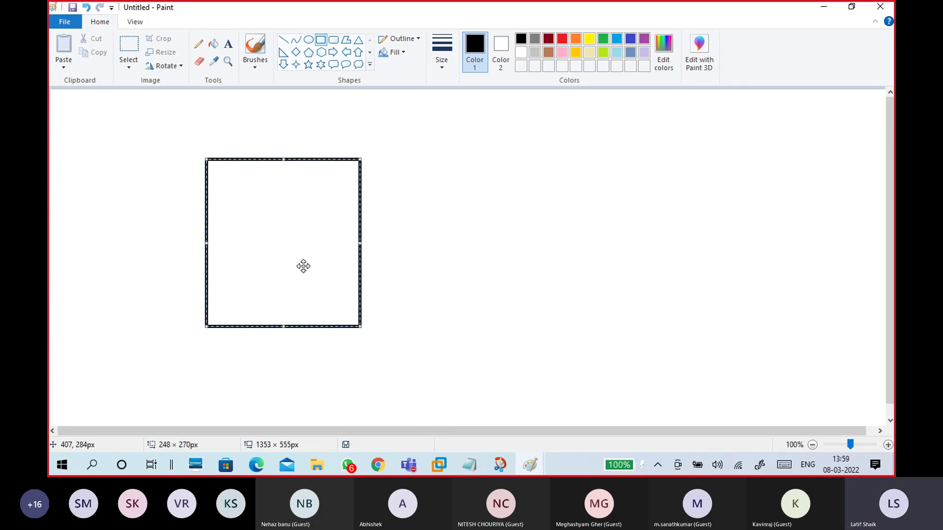
# Step: Handwrite "S1 Admin" and "S2" with a brush beside the rectangle, and underline the S1 Admin label
pyautogui.click(257, 66)
pyautogui.click(182, 86)
pyautogui.moveTo(153, 162)
pyautogui.mouseDown()
pyautogui.moveTo(139, 190)
pyautogui.moveTo(162, 170)
pyautogui.moveTo(163, 180)
pyautogui.mouseUp()
pyautogui.moveTo(142, 224)
pyautogui.mouseDown()
pyautogui.moveTo(133, 257)
pyautogui.moveTo(178, 240)
pyautogui.mouseUp()
pyautogui.moveTo(184, 163); pyautogui.dragTo(228, 128)
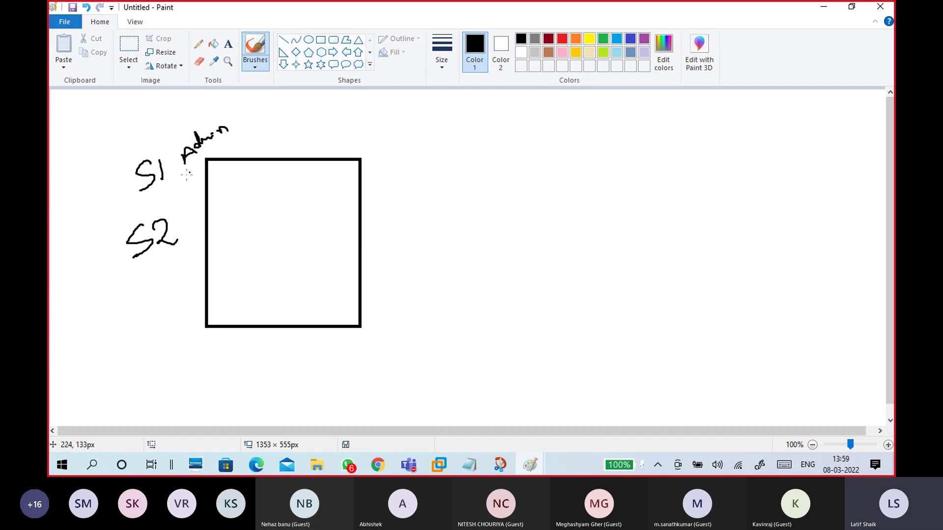
pyautogui.moveTo(150, 199); pyautogui.dragTo(210, 147)
# Step: Sketch a box inside the rectangle with an arrow leading to handwritten checkbox options "For all users" and "For current"
pyautogui.moveTo(268, 192)
pyautogui.mouseDown()
pyautogui.moveTo(271, 258)
pyautogui.moveTo(357, 180)
pyautogui.moveTo(265, 197)
pyautogui.mouseUp()
pyautogui.moveTo(352, 202)
pyautogui.mouseDown()
pyautogui.moveTo(369, 196)
pyautogui.moveTo(373, 206)
pyautogui.mouseUp()
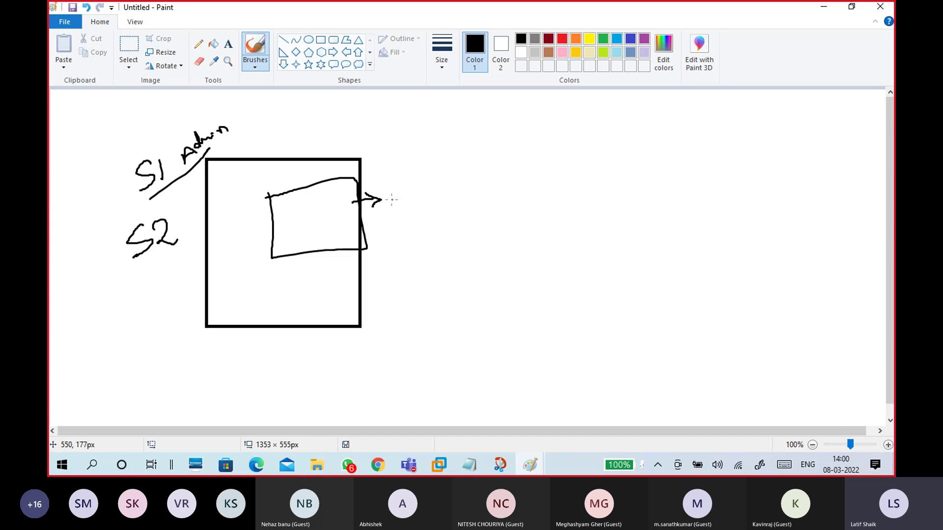
pyautogui.moveTo(385, 189)
pyautogui.mouseDown()
pyautogui.moveTo(396, 175)
pyautogui.moveTo(386, 198)
pyautogui.moveTo(416, 174)
pyautogui.moveTo(423, 185)
pyautogui.moveTo(427, 177)
pyautogui.moveTo(438, 182)
pyautogui.moveTo(469, 148)
pyautogui.moveTo(537, 127)
pyautogui.mouseUp()
pyautogui.moveTo(397, 217)
pyautogui.mouseDown()
pyautogui.moveTo(400, 233)
pyautogui.moveTo(457, 212)
pyautogui.moveTo(526, 168)
pyautogui.moveTo(542, 142)
pyautogui.mouseUp()
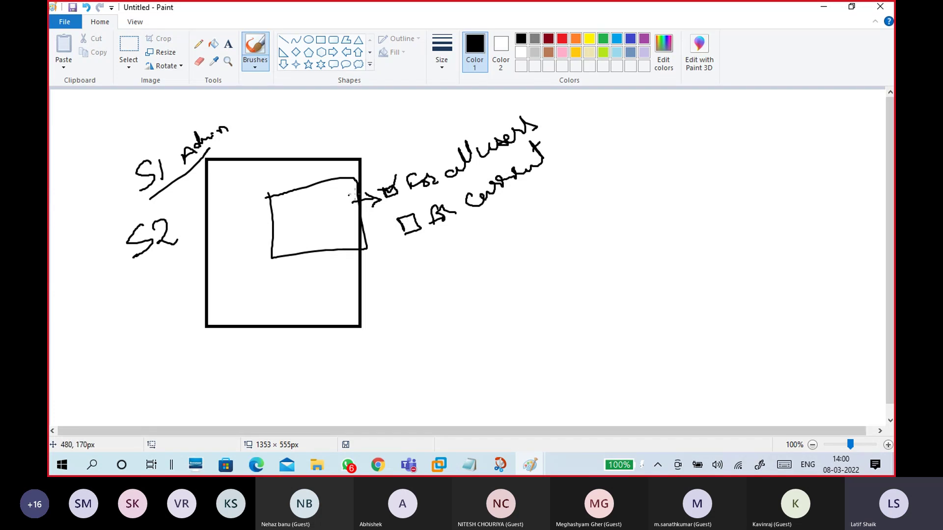
# Step: Annotate the sketch with underlines and ticks on the install options, S1 and S2, and add a small box inside the rectangle's lower edge
pyautogui.moveTo(421, 192); pyautogui.dragTo(530, 145)
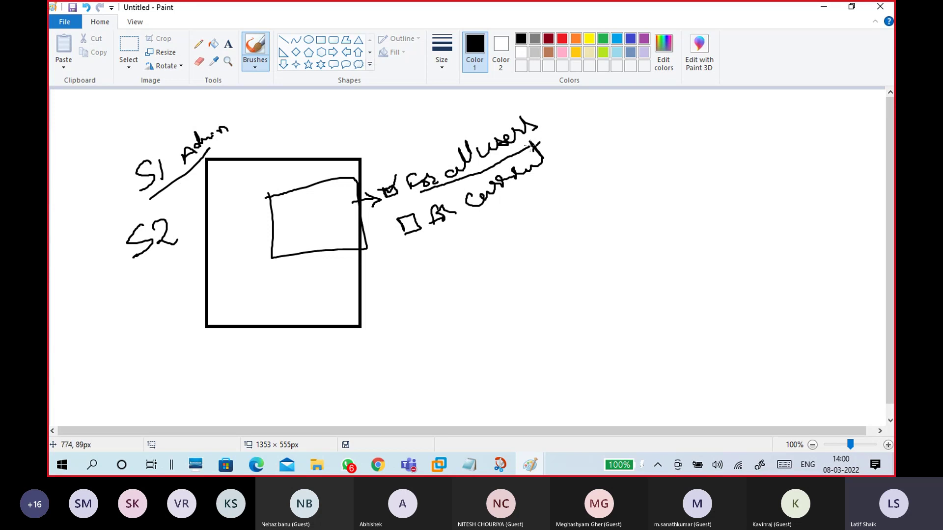
pyautogui.moveTo(74, 184)
pyautogui.mouseDown()
pyautogui.moveTo(80, 193)
pyautogui.moveTo(90, 175)
pyautogui.mouseUp()
pyautogui.moveTo(69, 237); pyautogui.dragTo(89, 232)
pyautogui.moveTo(406, 248); pyautogui.dragTo(430, 236)
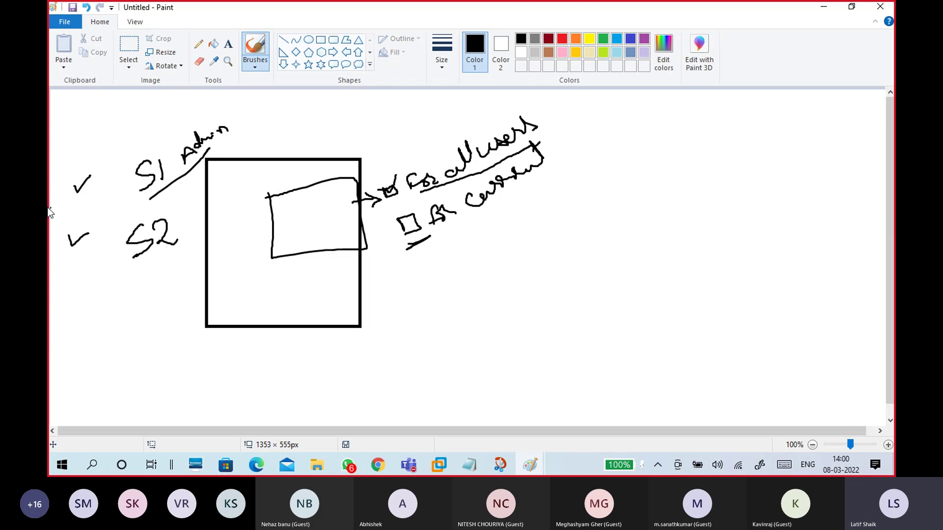
pyautogui.moveTo(78, 157); pyautogui.dragTo(99, 151)
pyautogui.moveTo(387, 193); pyautogui.dragTo(404, 171)
pyautogui.moveTo(229, 298)
pyautogui.mouseDown()
pyautogui.moveTo(233, 318)
pyautogui.moveTo(275, 318)
pyautogui.moveTo(234, 323)
pyautogui.mouseUp()
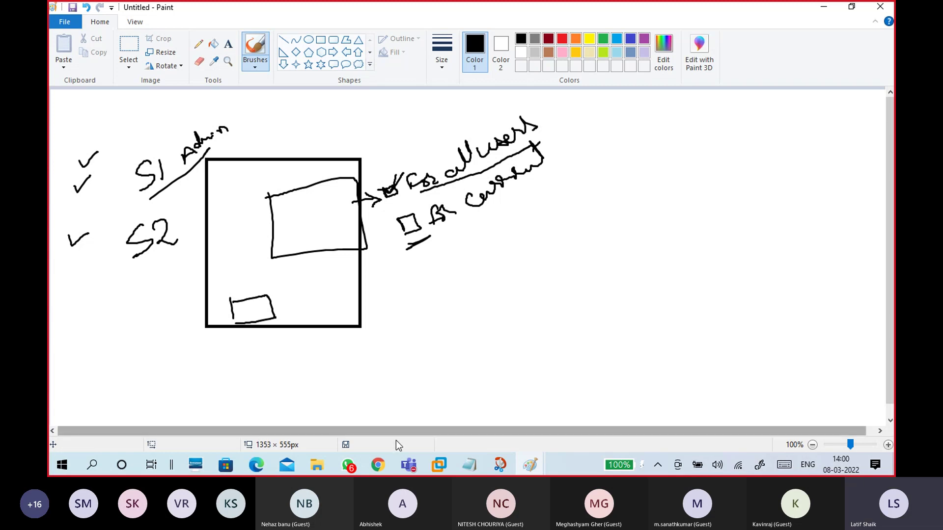
# Step: Switch from Paint back to the CTS15WinC1 virtual machine in VMware Workstation
pyautogui.click(319, 456)
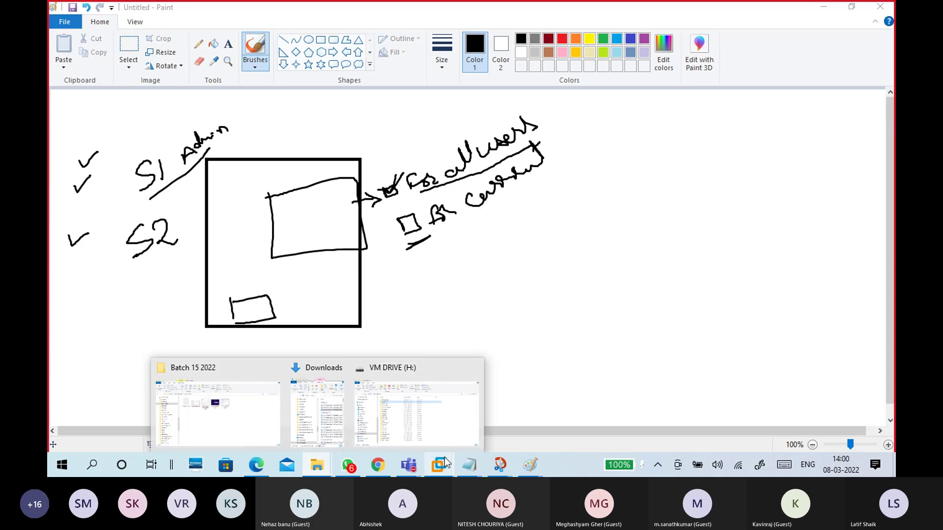
pyautogui.moveTo(444, 457)
pyautogui.click(481, 408)
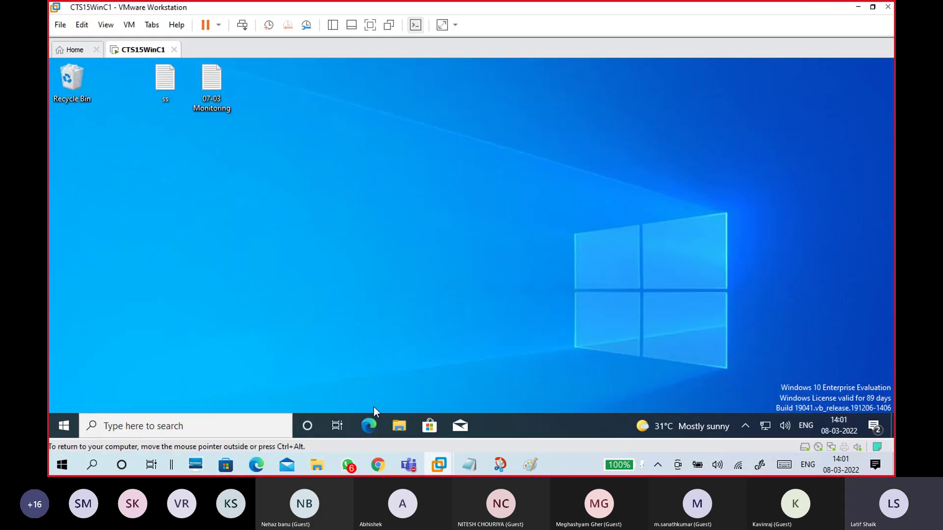
# Step: Browse the virtual machine's C: drive in File Explorer and look at the Program Files and Program Files (x86) folders
pyautogui.click(408, 424)
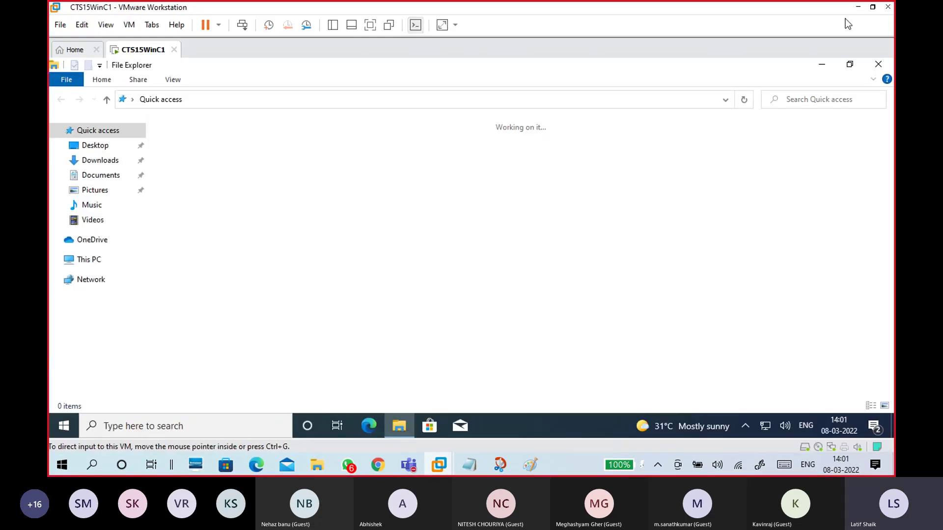
pyautogui.click(103, 261)
pyautogui.click(268, 249)
pyautogui.doubleClick(268, 249)
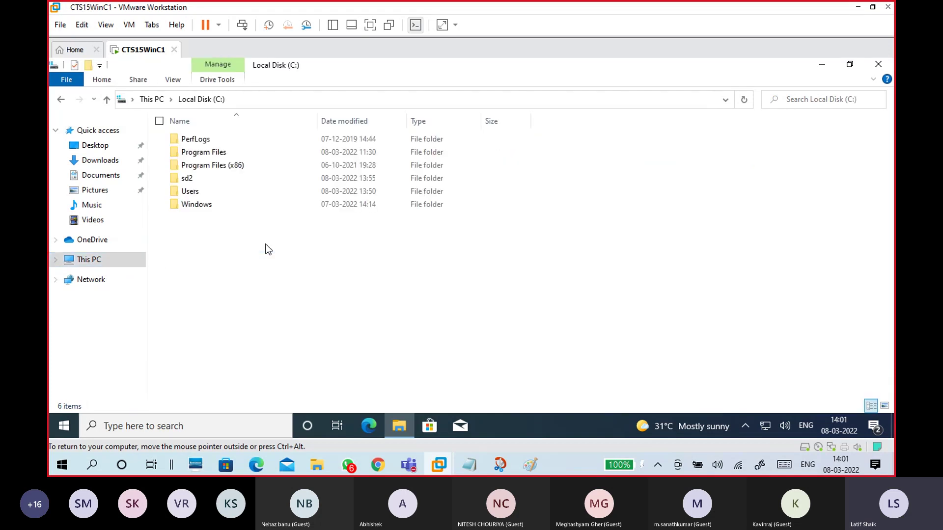
pyautogui.click(233, 167)
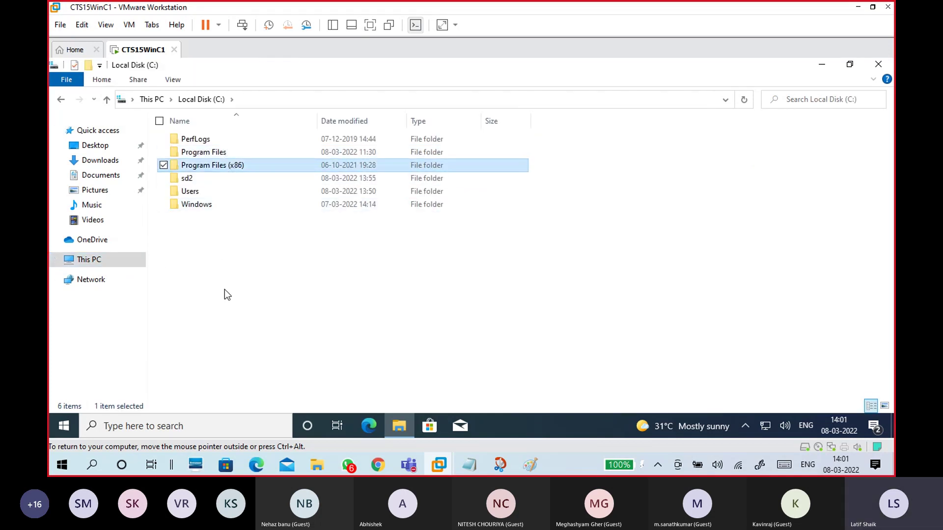
pyautogui.doubleClick(225, 153)
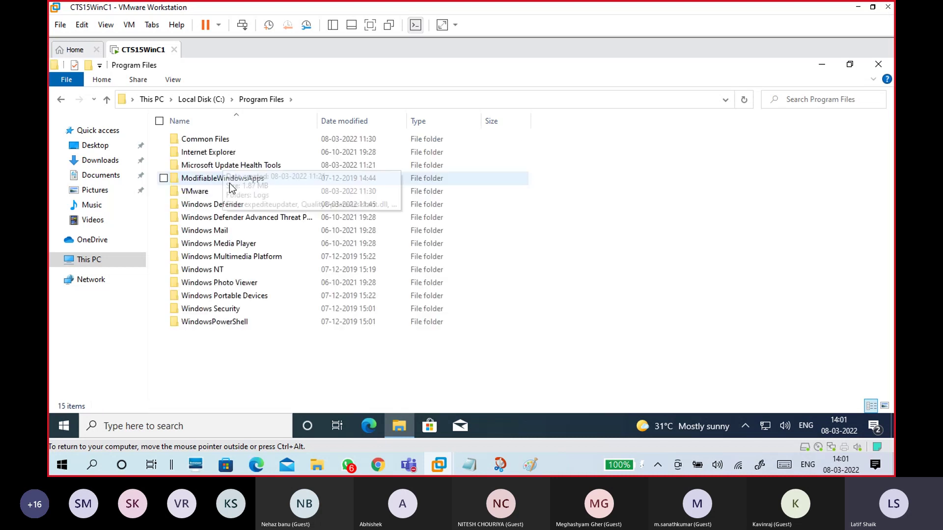
pyautogui.click(202, 99)
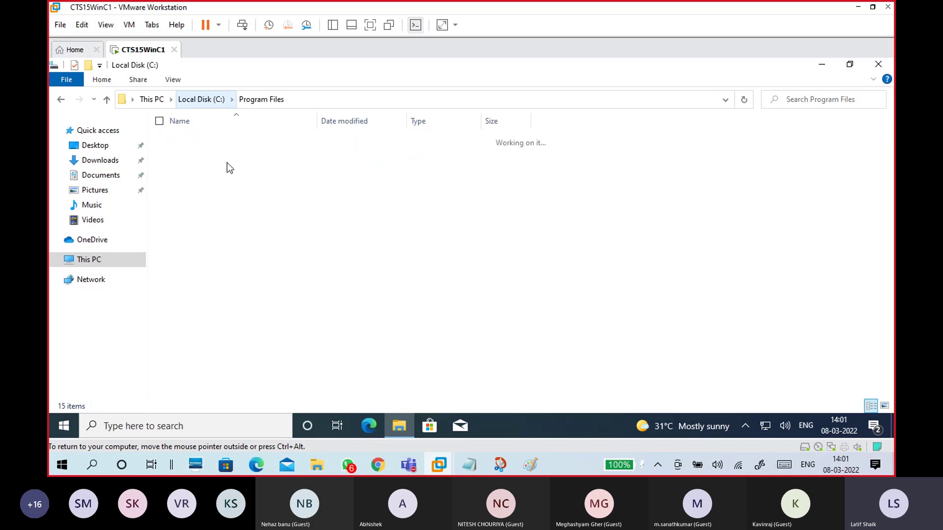
pyautogui.click(249, 168)
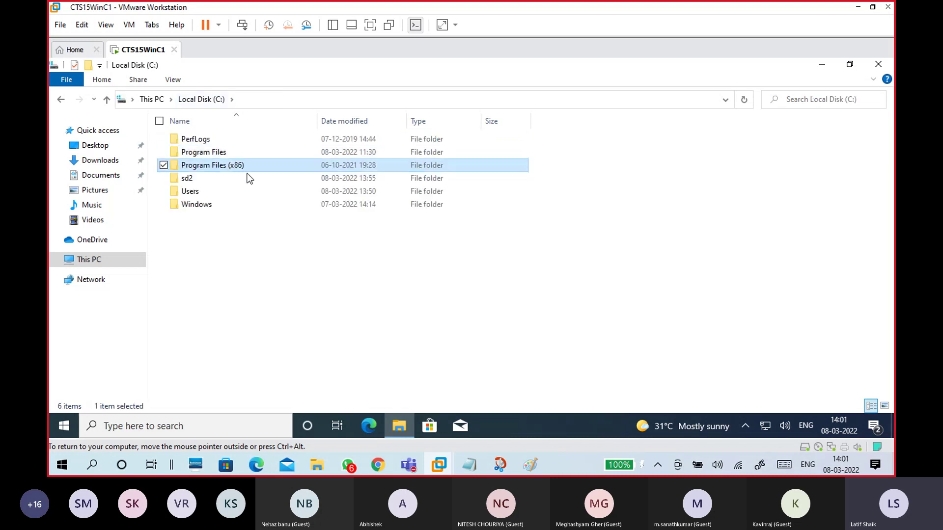
# Step: Switch to Paint and brush ticks beside S1, S2 and "For all users", tick the "For current" checkbox, and draw an arrow below it
pyautogui.click(857, 7)
pyautogui.moveTo(69, 186); pyautogui.dragTo(102, 172)
pyautogui.moveTo(67, 232)
pyautogui.mouseDown()
pyautogui.moveTo(76, 240)
pyautogui.moveTo(120, 212)
pyautogui.mouseUp()
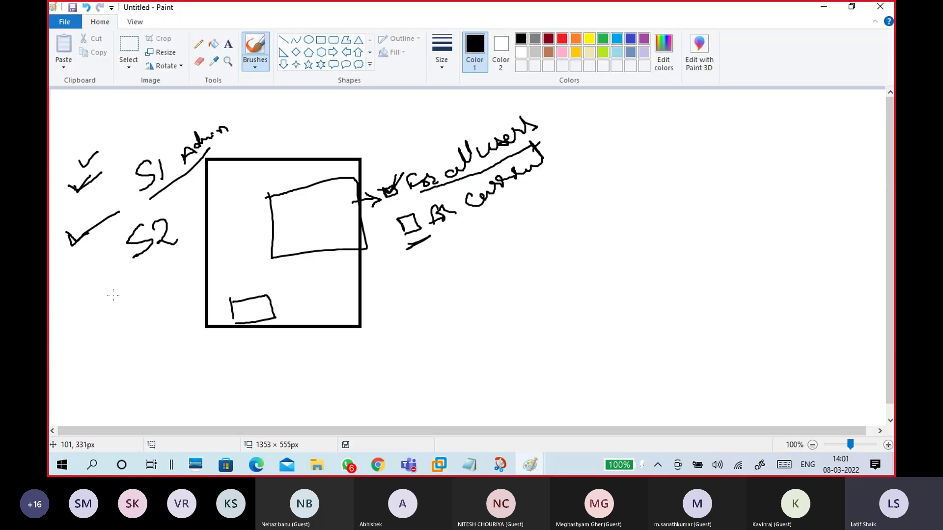
pyautogui.moveTo(546, 117); pyautogui.dragTo(579, 105)
pyautogui.moveTo(390, 220)
pyautogui.mouseDown()
pyautogui.moveTo(405, 229)
pyautogui.moveTo(426, 199)
pyautogui.mouseUp()
pyautogui.moveTo(421, 246)
pyautogui.mouseDown()
pyautogui.moveTo(458, 266)
pyautogui.moveTo(454, 277)
pyautogui.mouseUp()
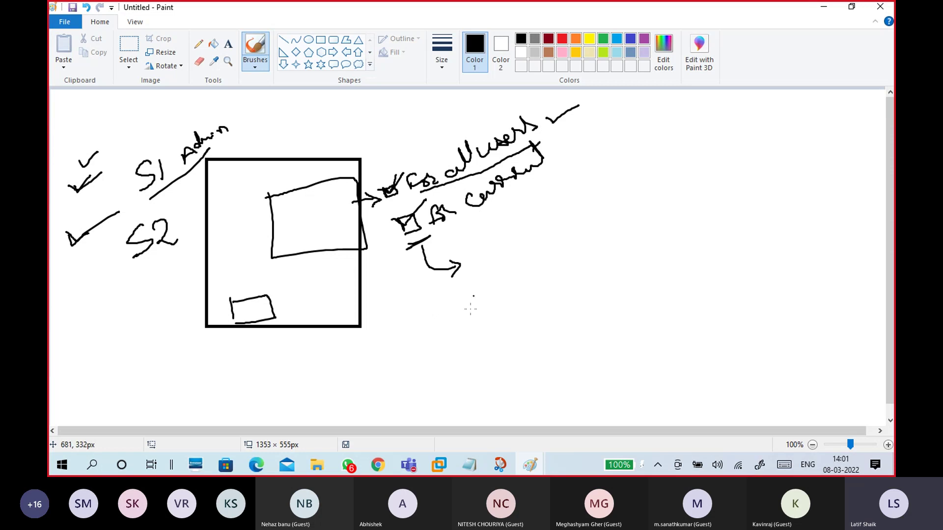
# Step: Return to the CTS15WinC1 virtual machine and open the Student1 profile folder under C:\Users
pyautogui.click(378, 465)
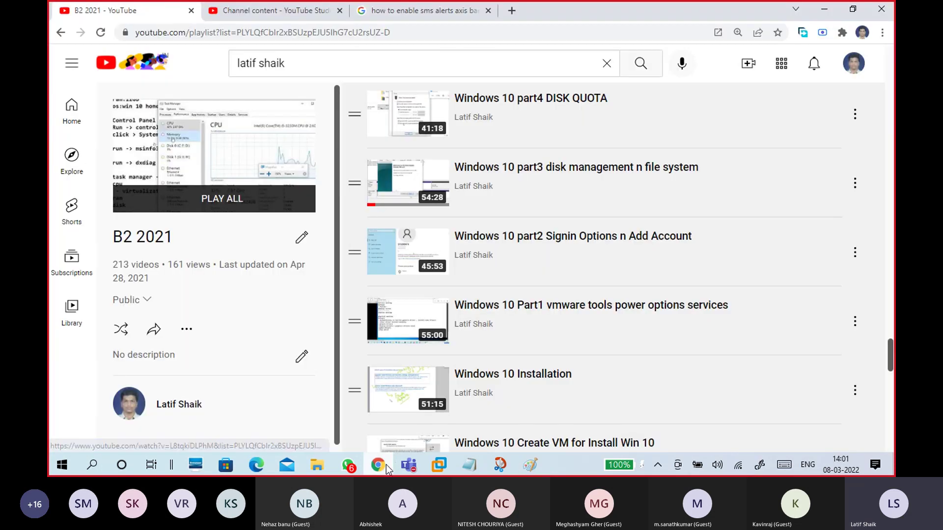
pyautogui.click(385, 465)
pyautogui.moveTo(447, 462)
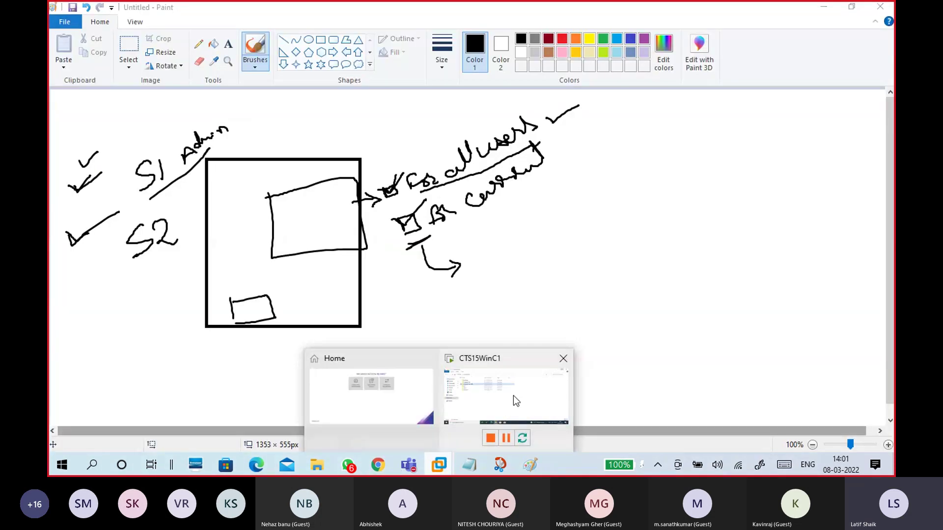
pyautogui.click(513, 396)
pyautogui.click(252, 153)
pyautogui.click(251, 167)
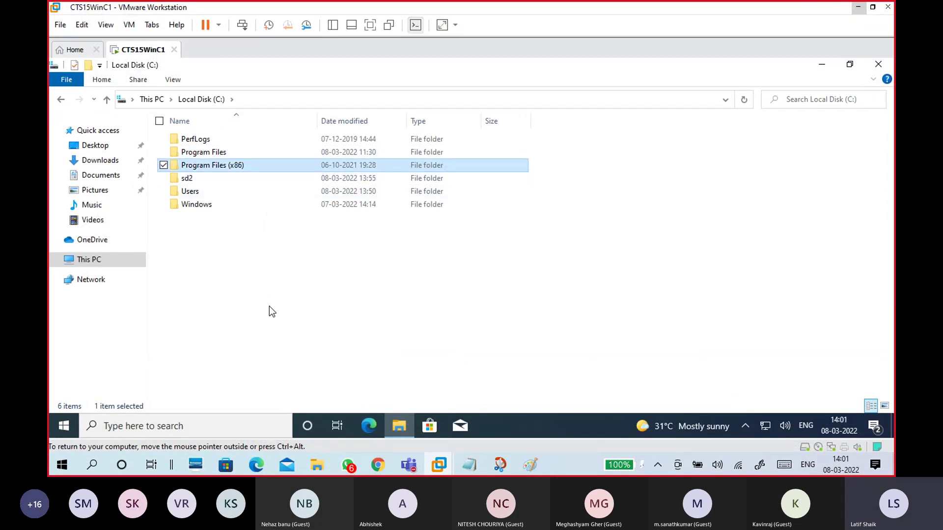
pyautogui.doubleClick(190, 193)
pyautogui.doubleClick(196, 153)
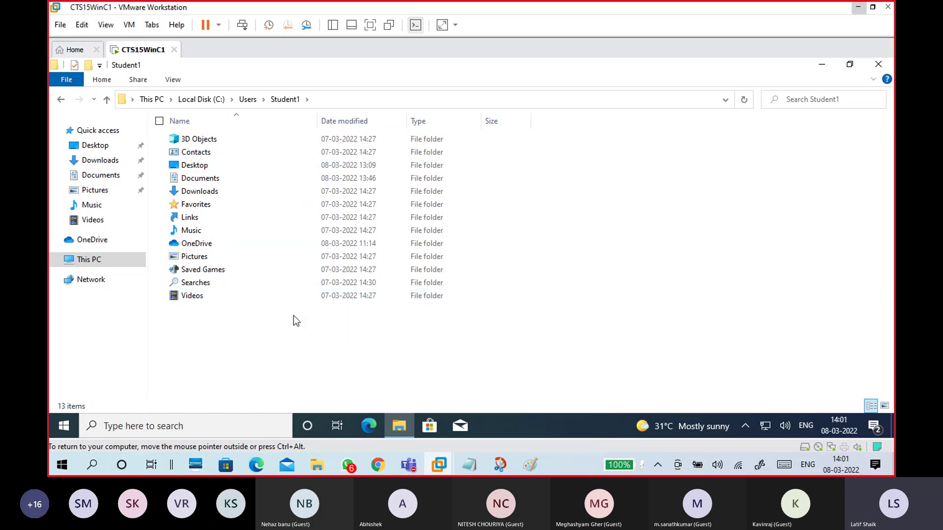
# Step: Show hidden items in the Student1 folder and open its AppData\Local folder
pyautogui.click(173, 80)
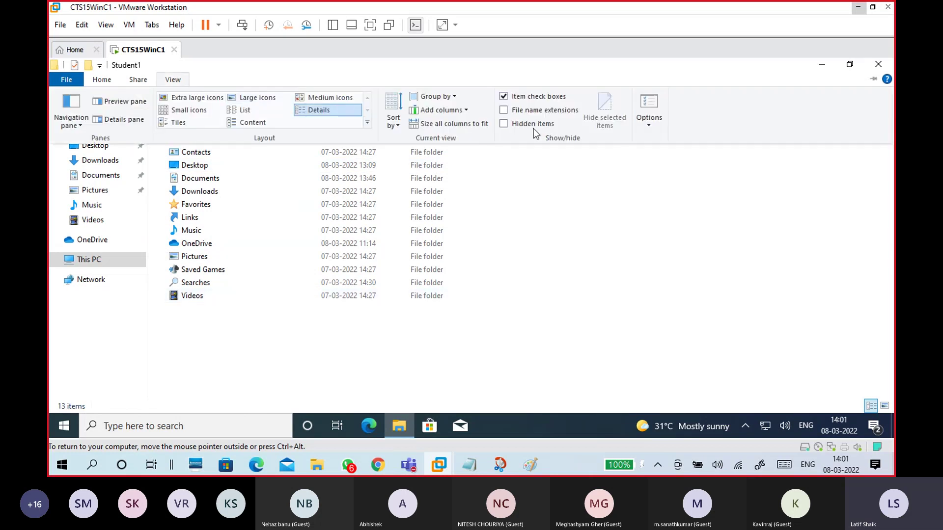
pyautogui.click(519, 126)
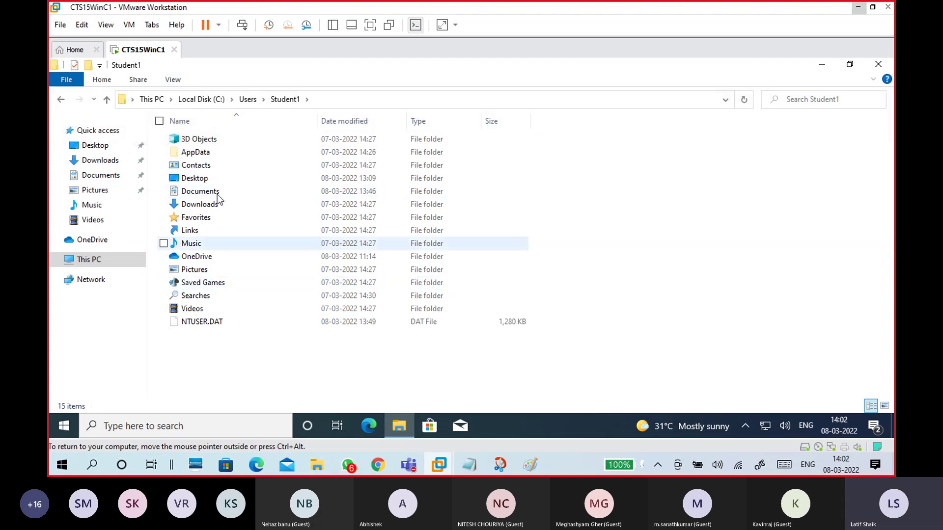
pyautogui.click(214, 152)
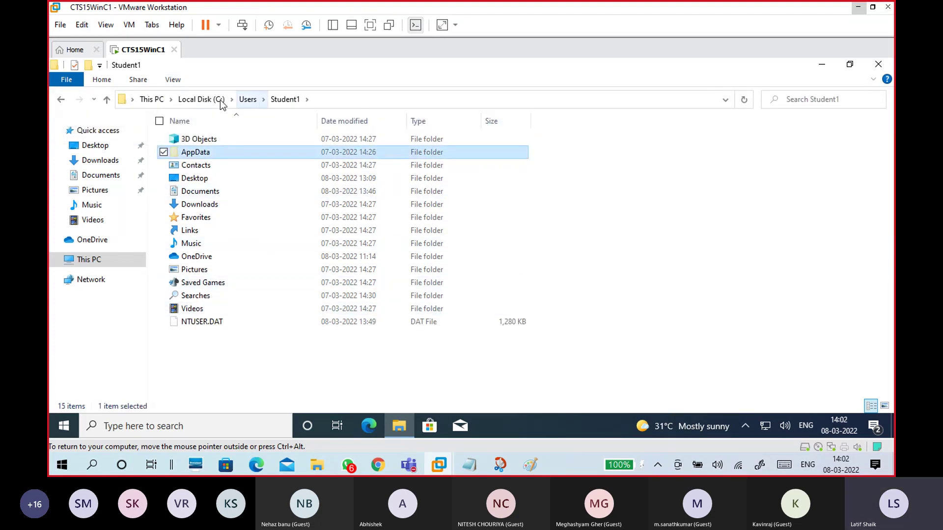
pyautogui.doubleClick(212, 147)
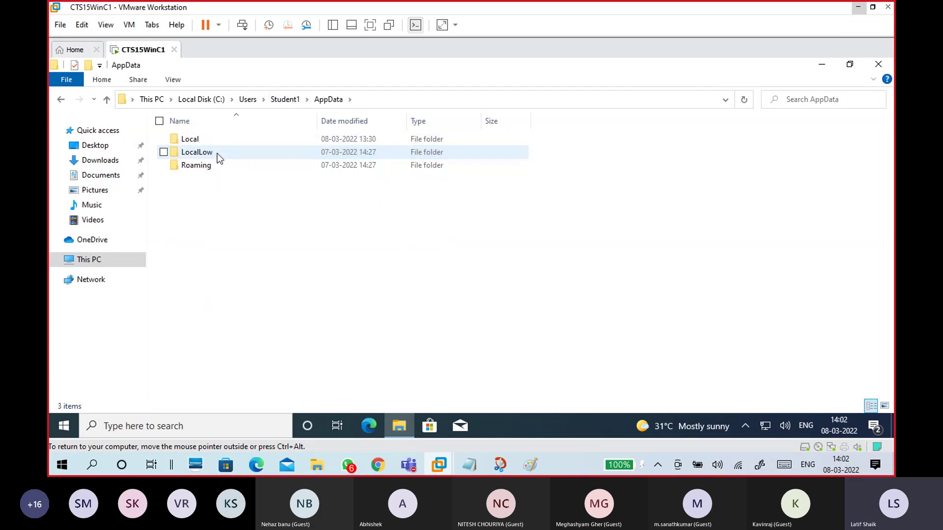
pyautogui.click(213, 167)
pyautogui.doubleClick(217, 141)
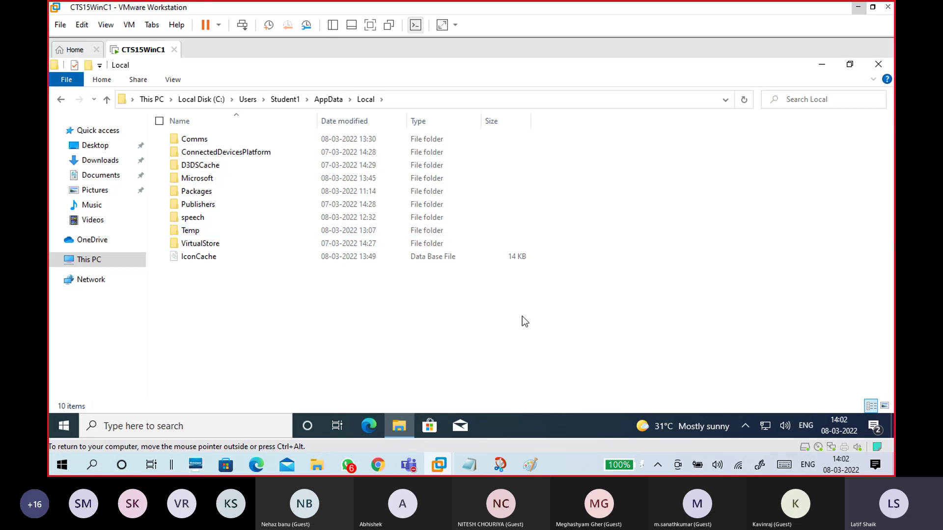
# Step: Switch to Paint, handwrite an underlined "S1" at the arrow and "S2" with a cross below it, and tick and underline "For current"
pyautogui.click(823, 66)
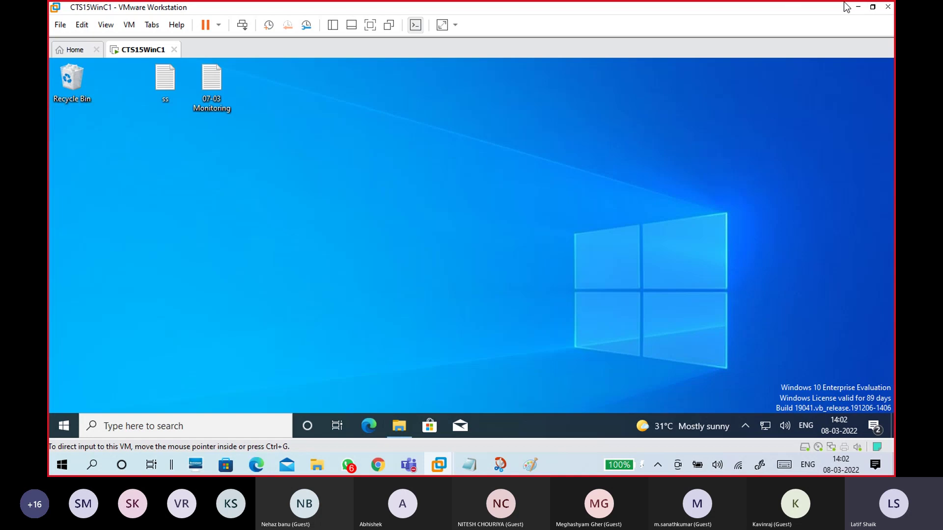
pyautogui.click(858, 7)
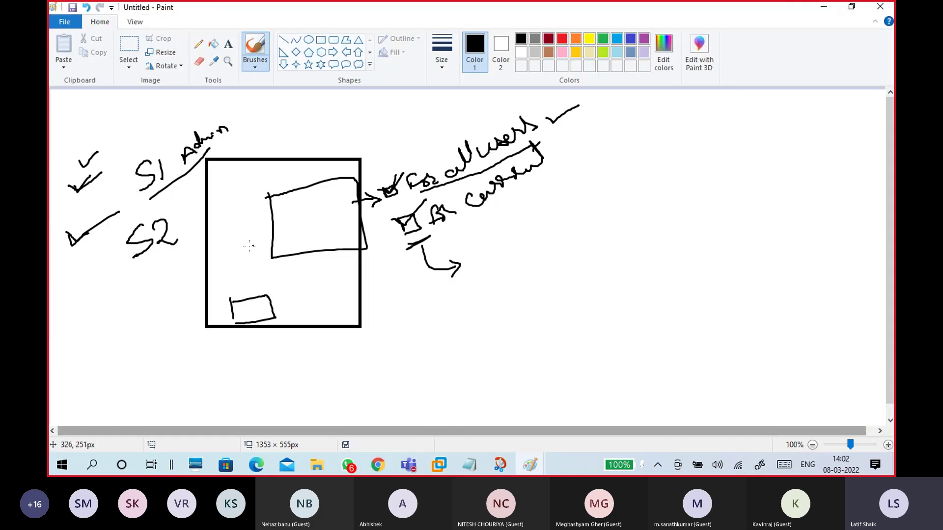
pyautogui.moveTo(484, 254)
pyautogui.mouseDown()
pyautogui.moveTo(481, 264)
pyautogui.moveTo(498, 273)
pyautogui.mouseUp()
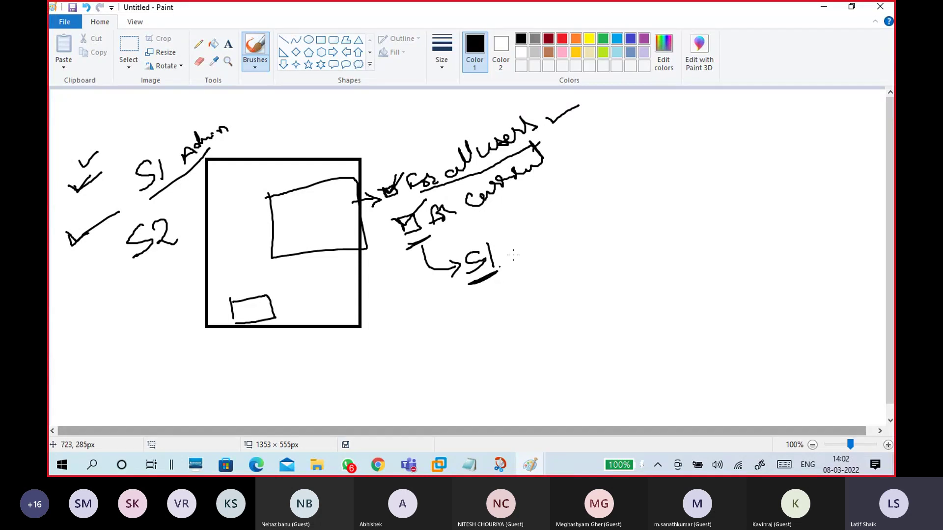
pyautogui.moveTo(551, 179); pyautogui.dragTo(569, 170)
pyautogui.moveTo(502, 316)
pyautogui.mouseDown()
pyautogui.moveTo(487, 345)
pyautogui.moveTo(525, 333)
pyautogui.mouseUp()
pyautogui.moveTo(563, 308)
pyautogui.mouseDown()
pyautogui.moveTo(550, 319)
pyautogui.moveTo(572, 325)
pyautogui.mouseUp()
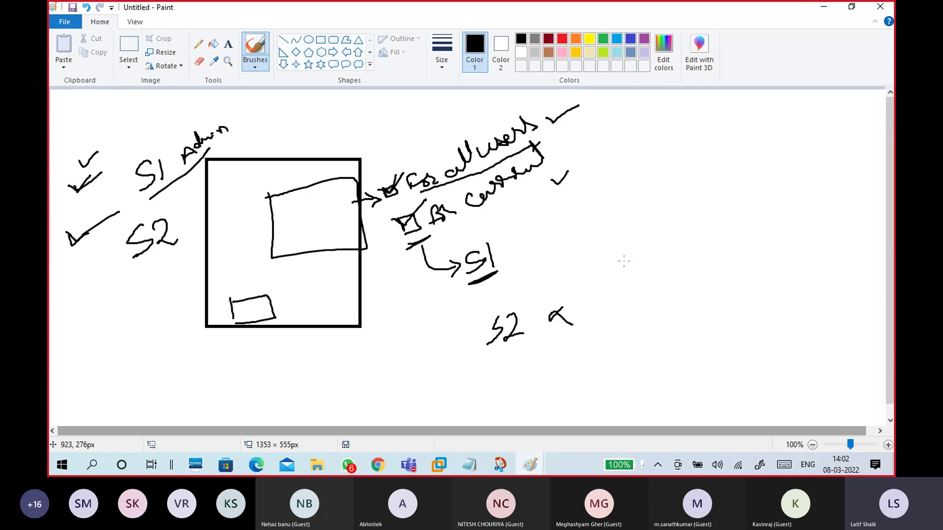
pyautogui.moveTo(372, 185)
pyautogui.mouseDown()
pyautogui.moveTo(397, 187)
pyautogui.moveTo(410, 160)
pyautogui.mouseUp()
pyautogui.moveTo(455, 228); pyautogui.dragTo(555, 172)
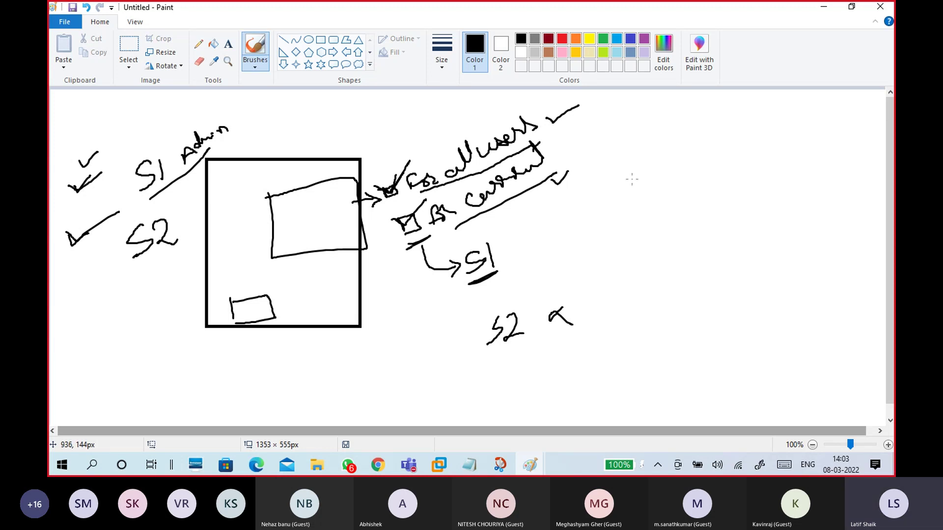
# Step: Minimize the Paint and Downloads windows, and bring up the CTS Classes Test 1 meeting in Microsoft Teams to view its chat
pyautogui.click(822, 11)
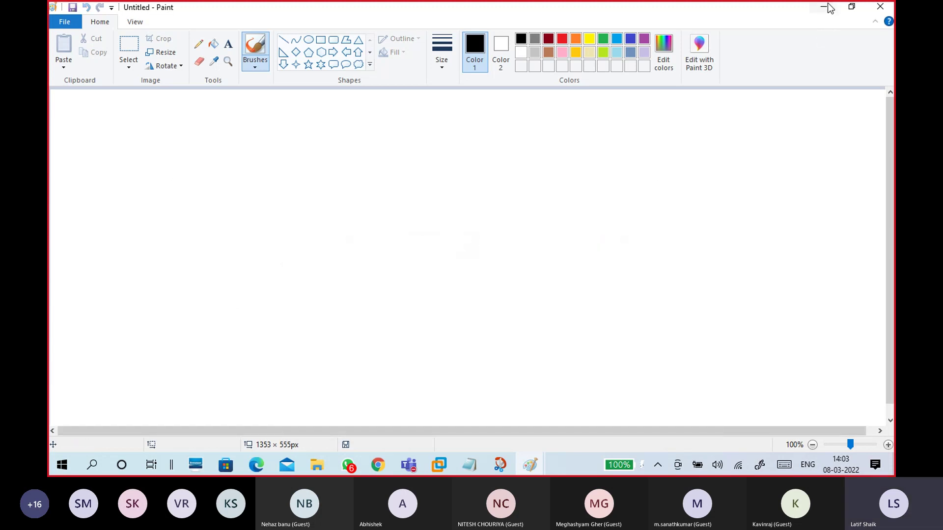
pyautogui.click(873, 9)
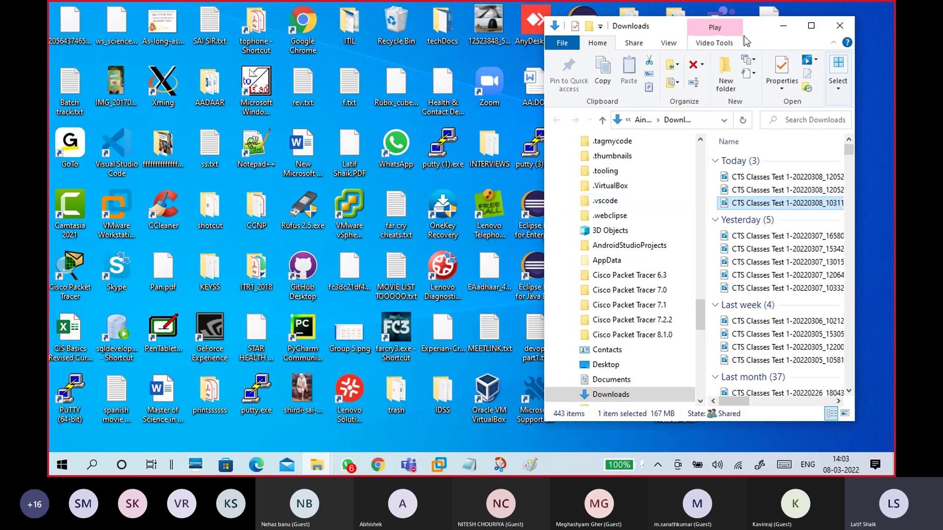
pyautogui.click(783, 26)
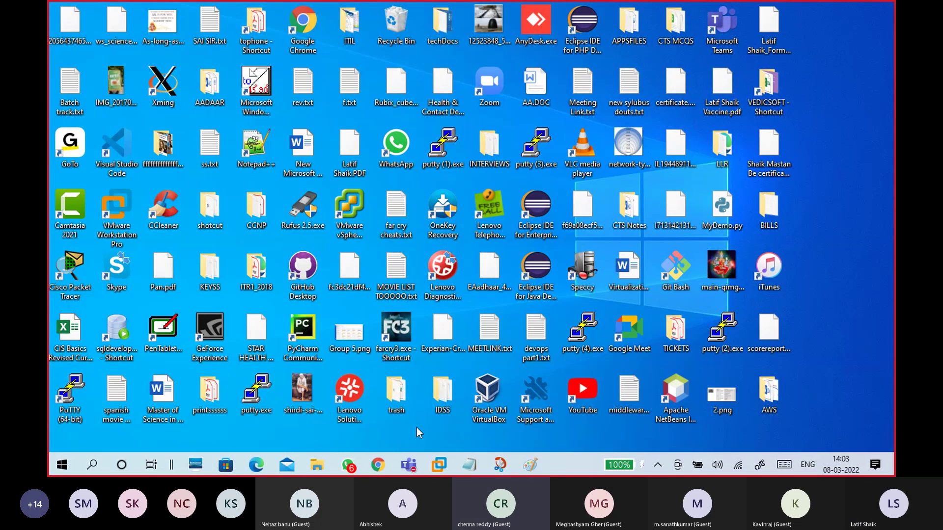
pyautogui.moveTo(409, 462)
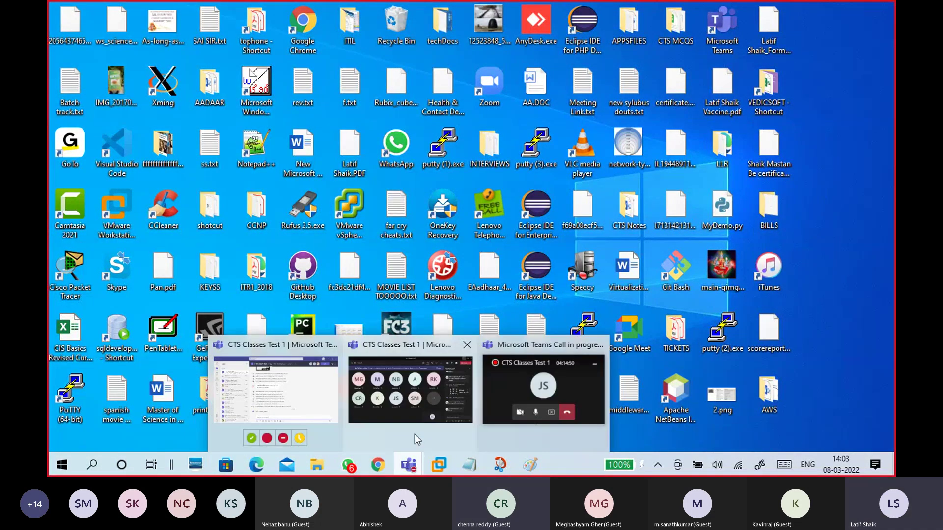
pyautogui.click(405, 418)
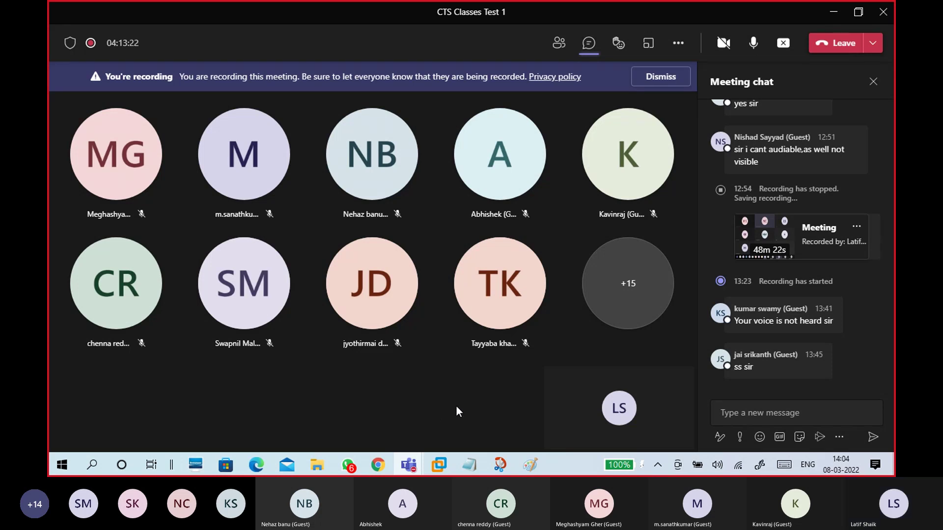
# Step: Return to the CTS15WinC1 virtual machine, refresh its desktop and close its File Explorer window
pyautogui.moveTo(438, 461)
pyautogui.click(475, 396)
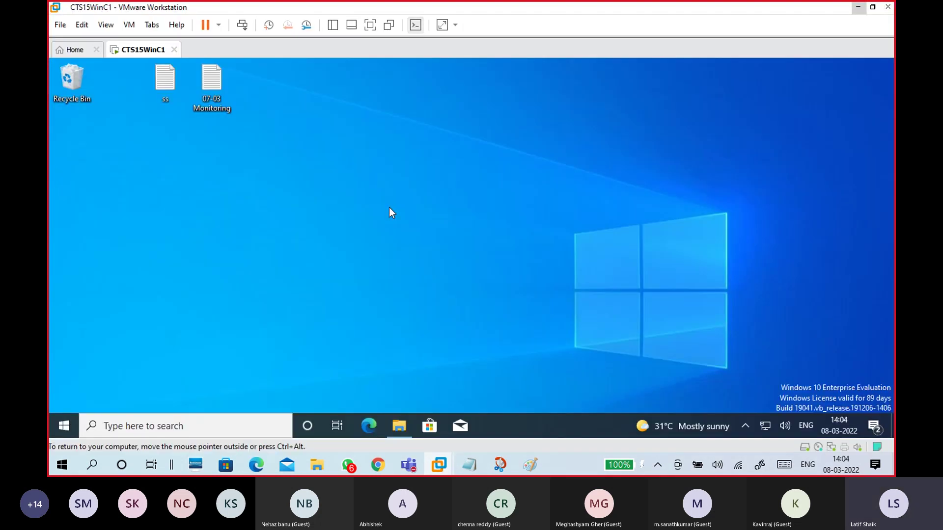
pyautogui.rightClick(370, 229)
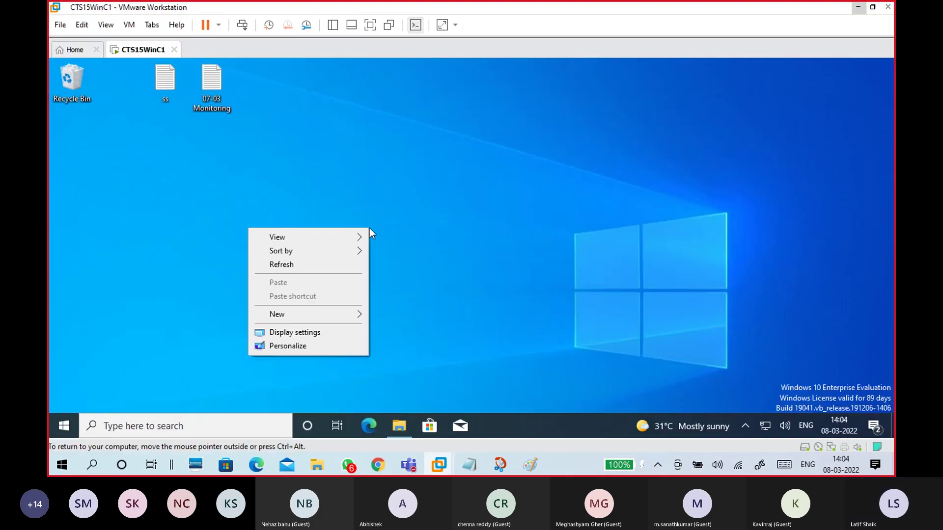
pyautogui.click(339, 259)
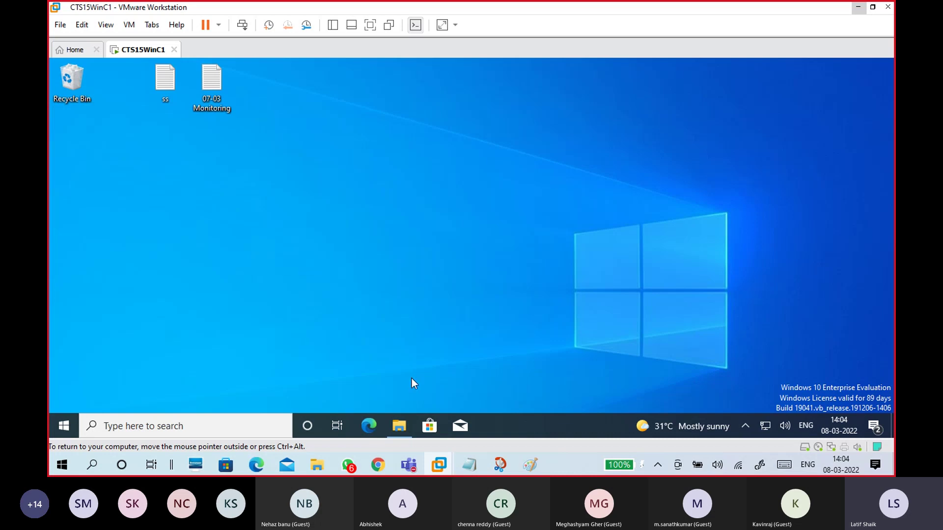
pyautogui.click(400, 425)
pyautogui.click(878, 66)
# Step: Check the Guest account notes in the untitled Notepad document, and return to the virtual machine
pyautogui.moveTo(469, 464)
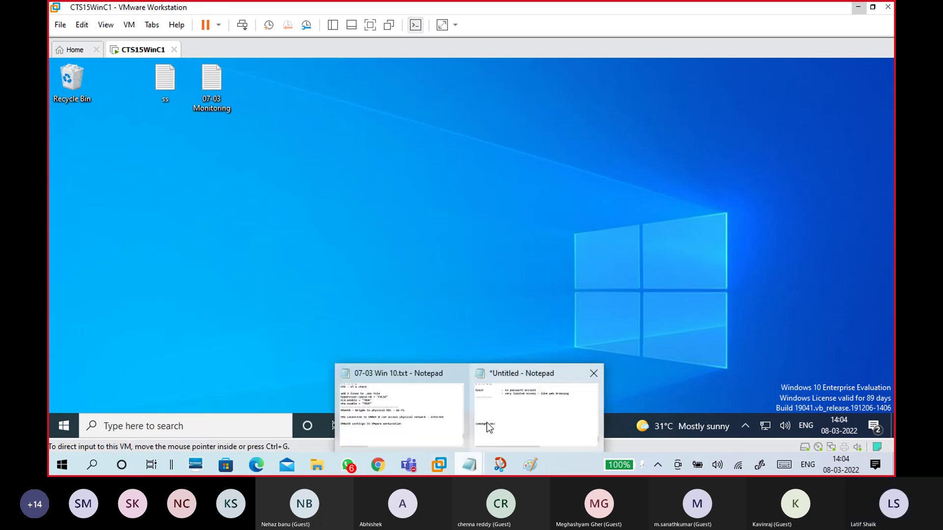
pyautogui.click(489, 427)
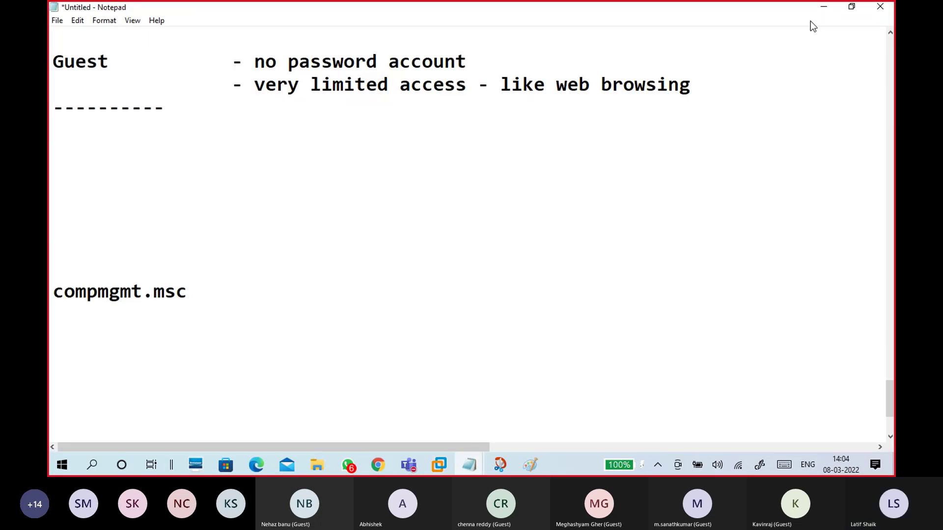
pyautogui.click(823, 7)
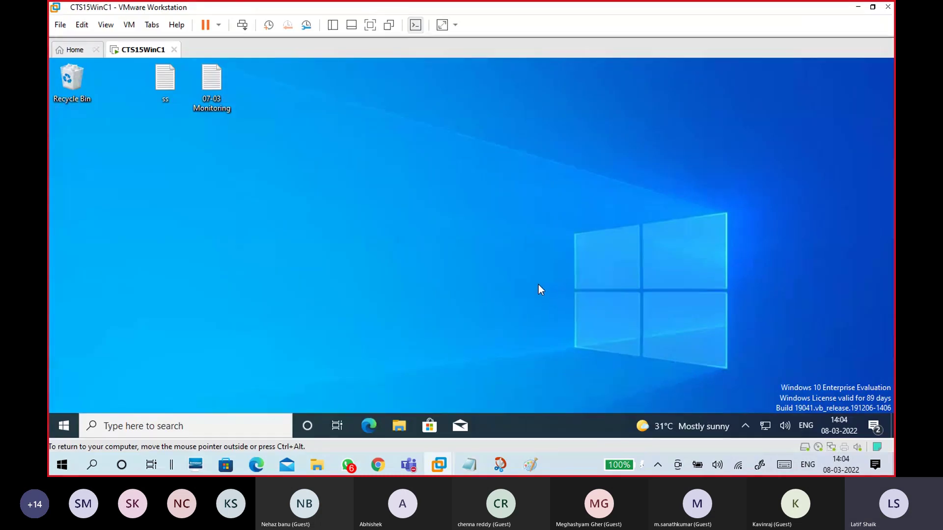
# Step: Switch to Chrome and search Google for "applocker" in place of the previous query
pyautogui.click(377, 465)
pyautogui.click(439, 8)
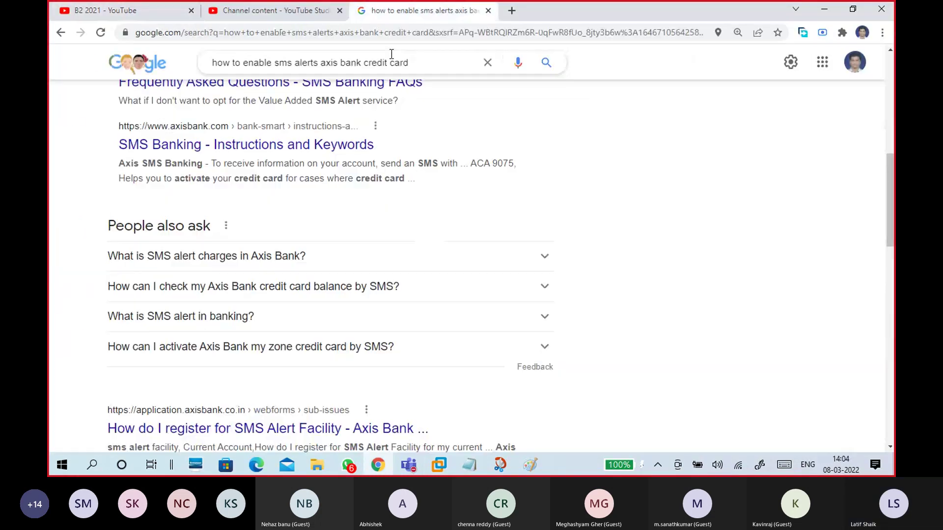
pyautogui.tripleClick(431, 55)
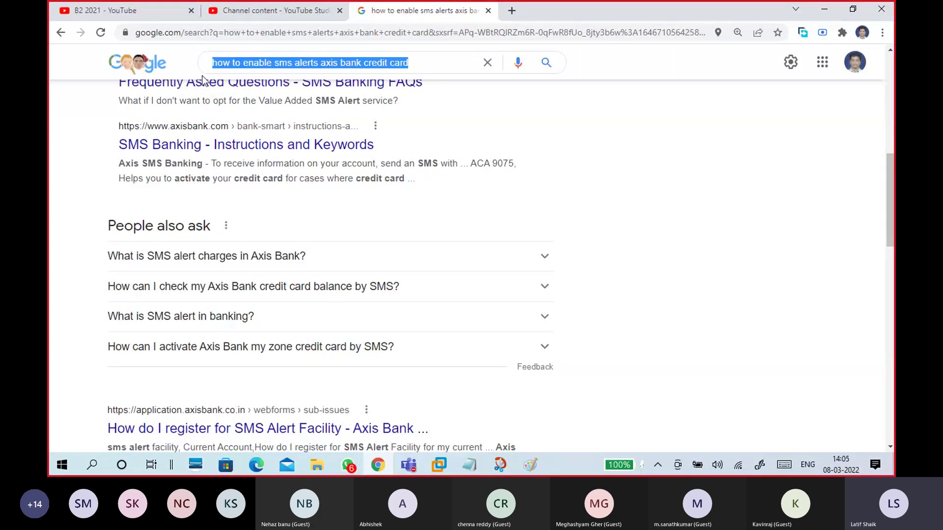
pyautogui.write('app')
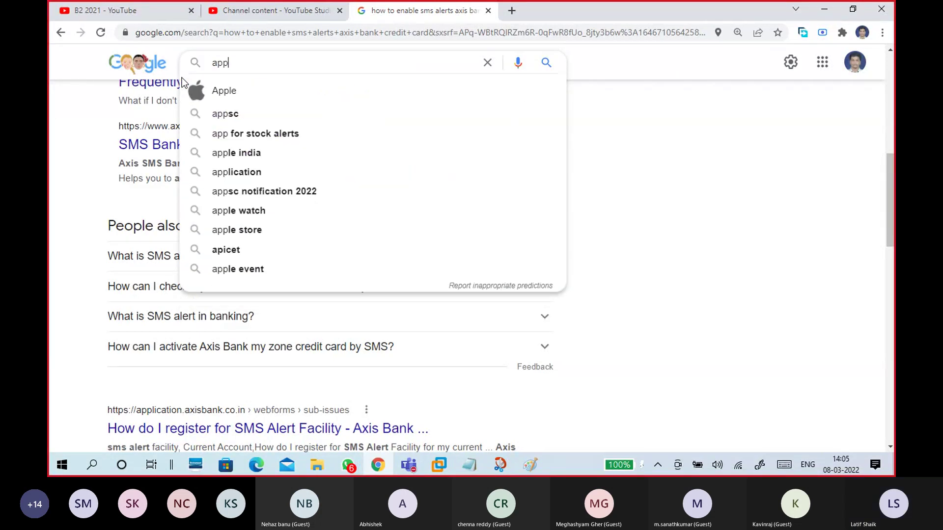
pyautogui.write('locker')
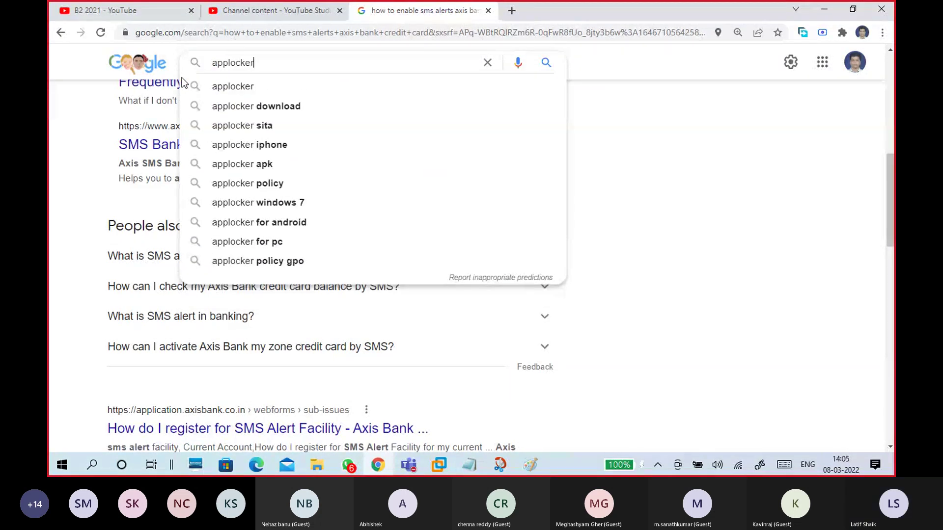
pyautogui.press('Return')
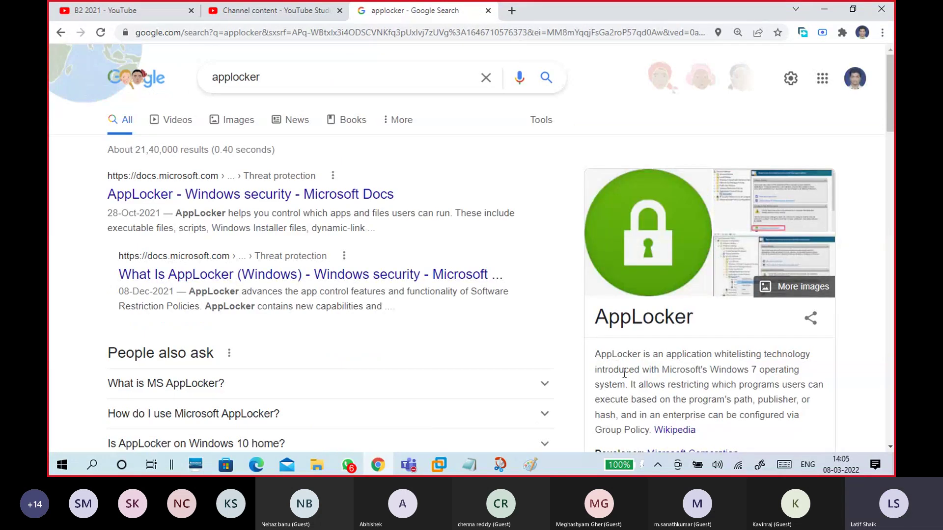
# Step: Read the AppLocker description and the Microsoft Docs entries in the search results
pyautogui.moveTo(787, 372); pyautogui.dragTo(707, 355)
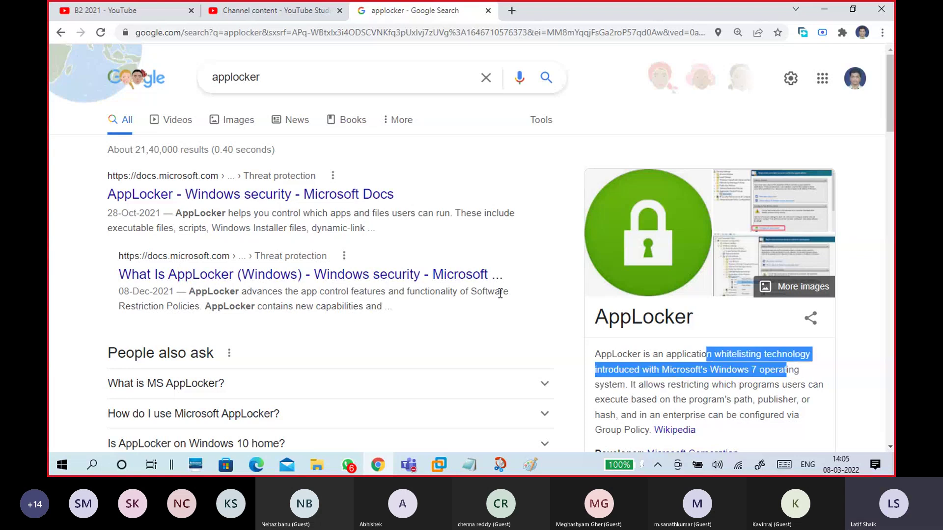
pyautogui.scroll(-5, 540, 308)
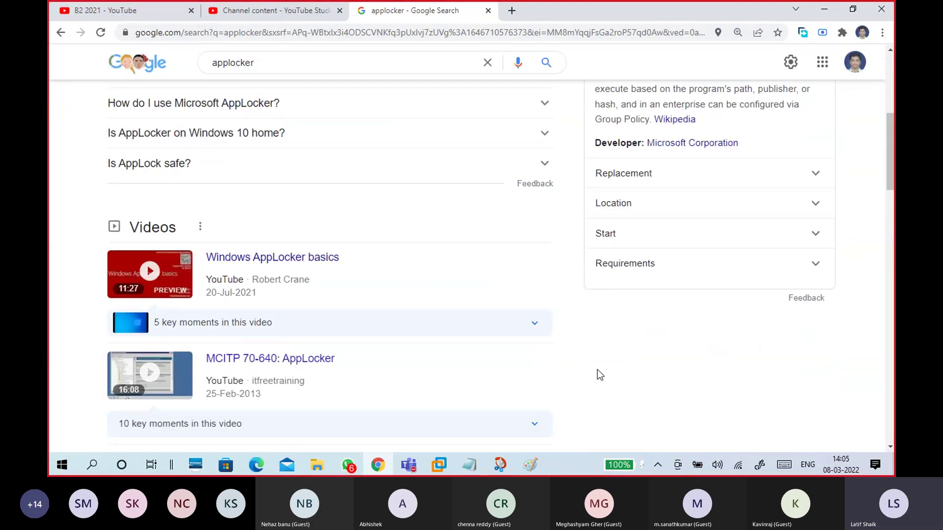
pyautogui.scroll(5, 599, 372)
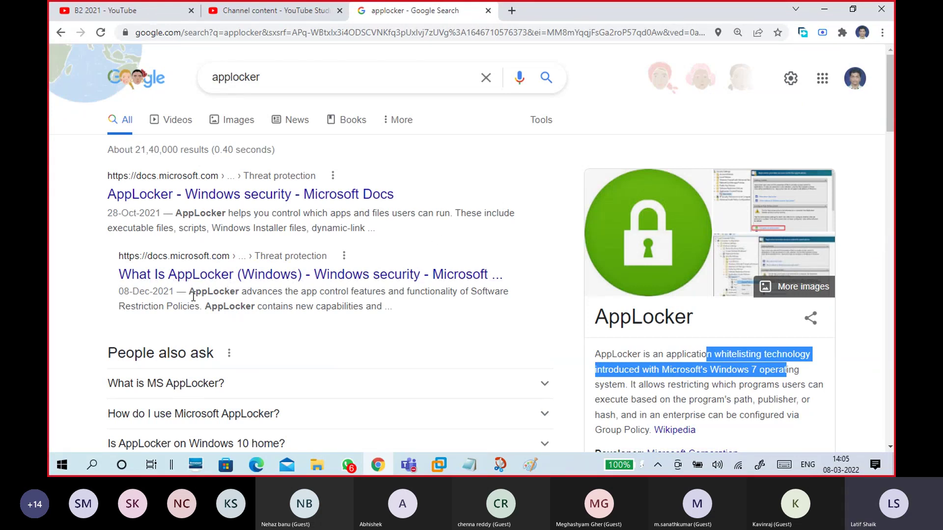
pyautogui.moveTo(190, 295); pyautogui.dragTo(241, 293)
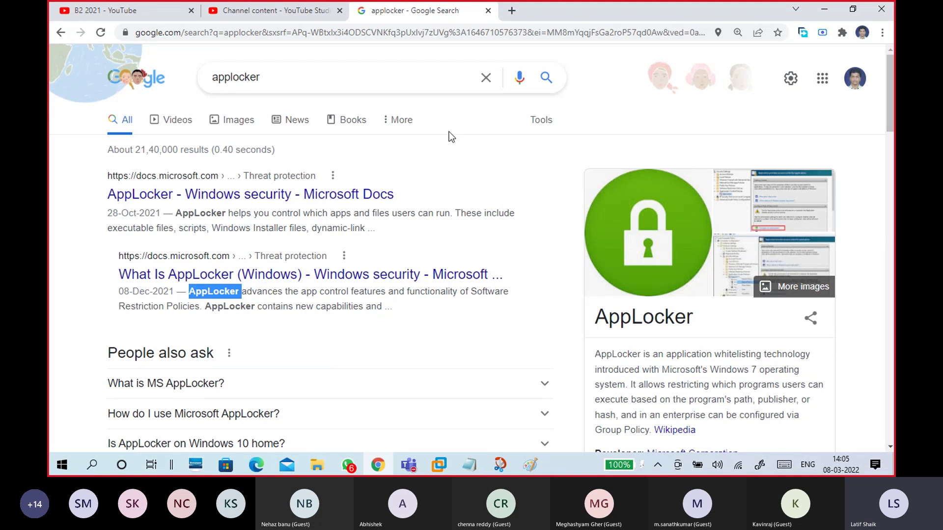
# Step: Close the AppLocker search tab, and return to the CTS15WinC1 virtual machine to refresh its desktop
pyautogui.click(488, 10)
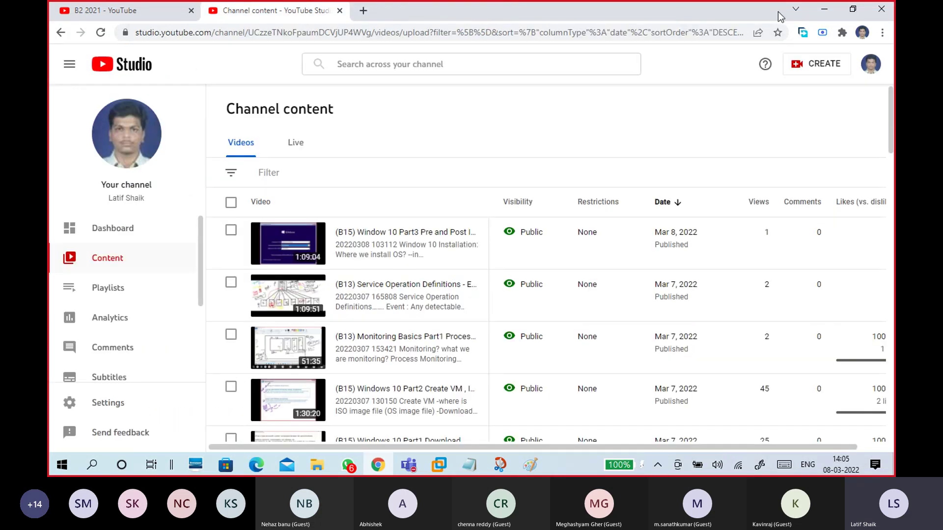
pyautogui.click(820, 11)
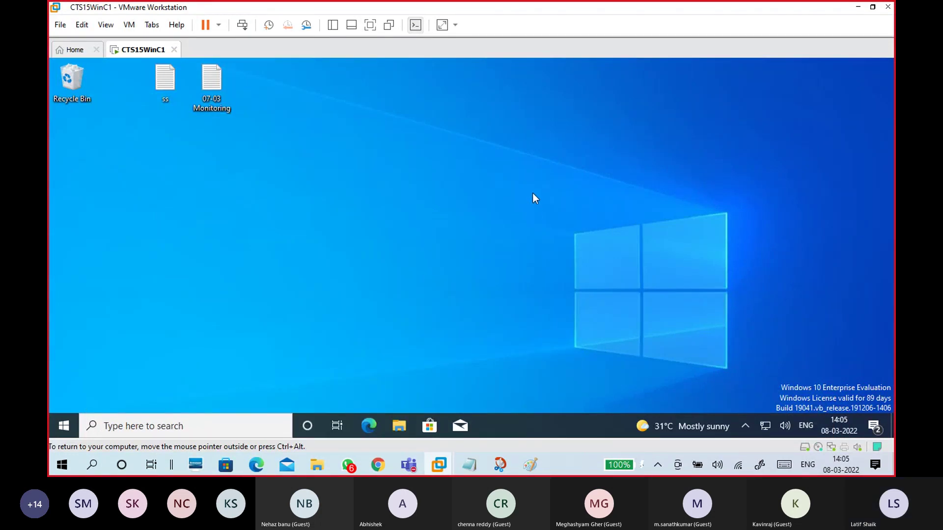
pyautogui.rightClick(531, 190)
pyautogui.click(508, 222)
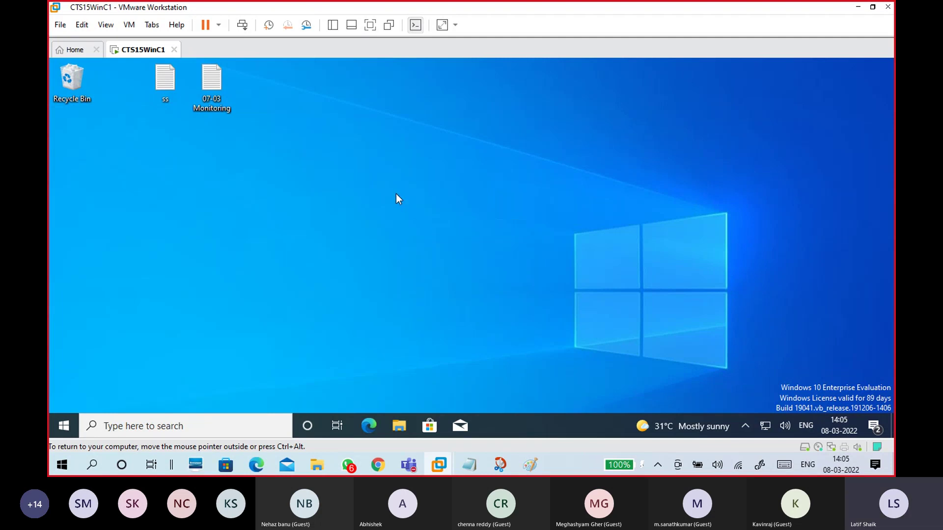
# Step: Open python.org in a new Chrome tab and view the Windows installers on its Python Releases for Windows page
pyautogui.click(378, 465)
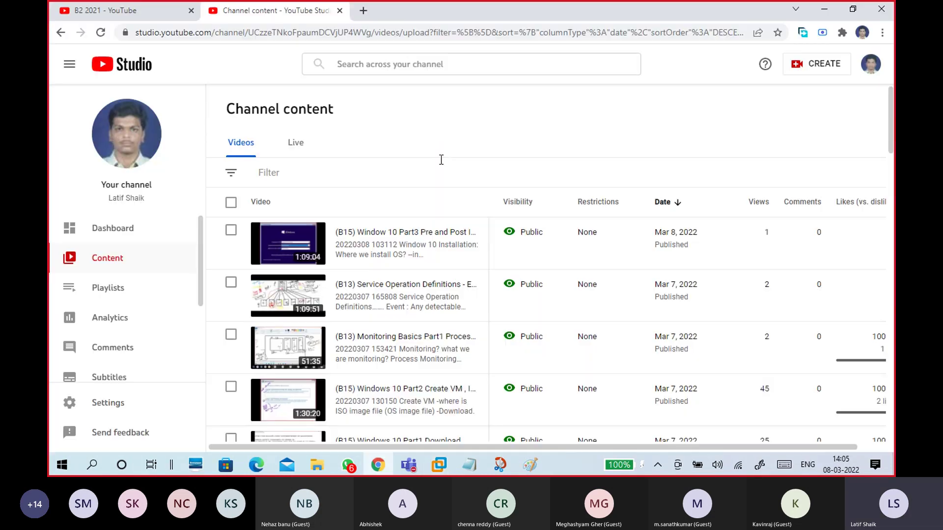
pyautogui.click(364, 10)
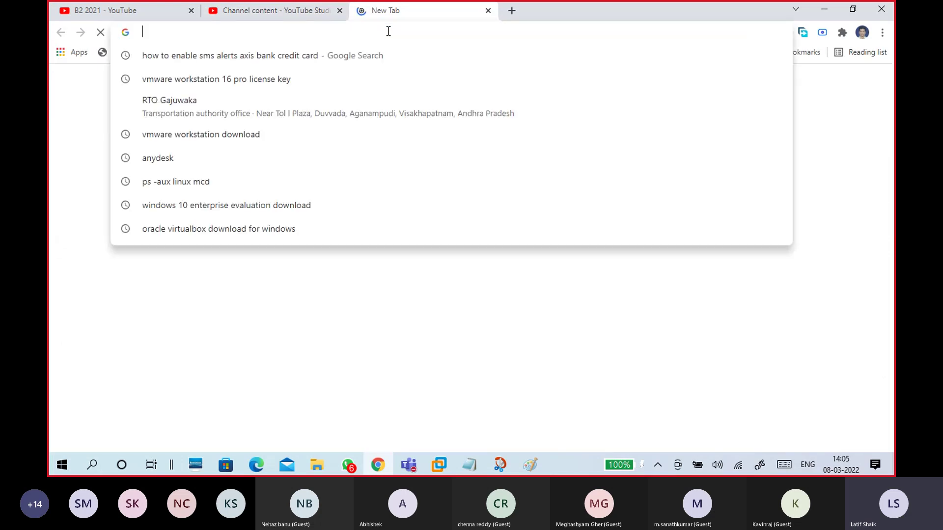
pyautogui.write('pyth')
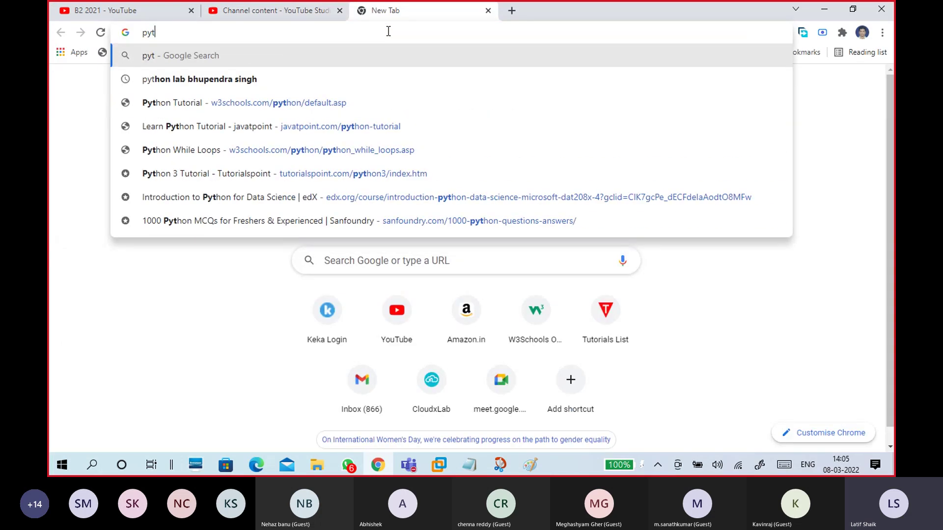
pyautogui.press('Return')
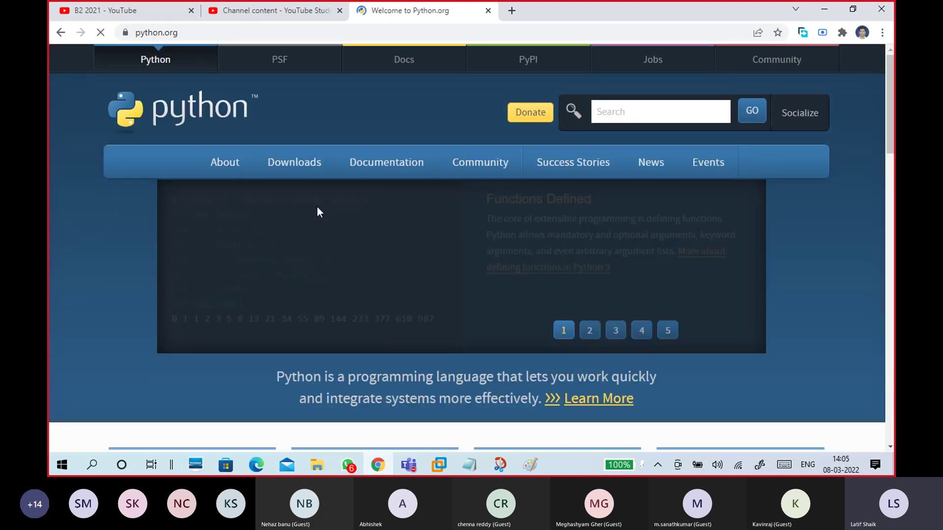
pyautogui.moveTo(304, 169)
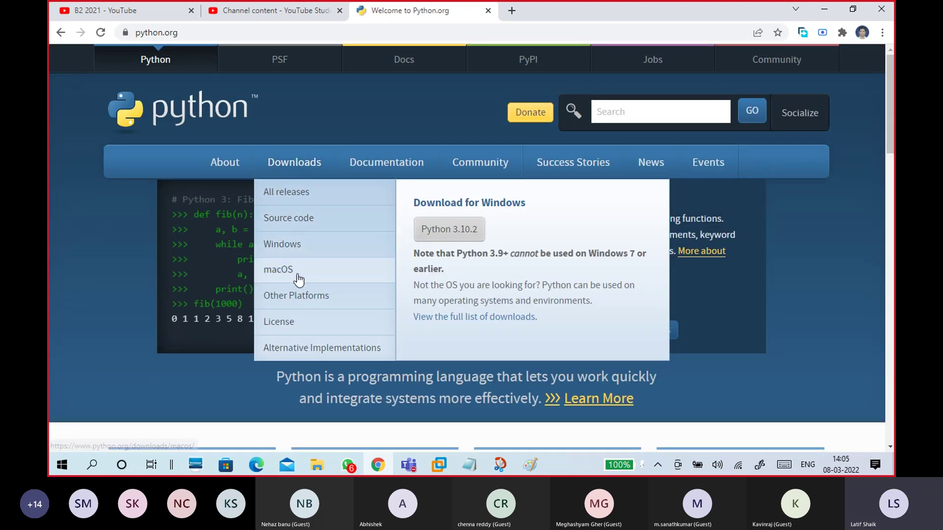
pyautogui.click(292, 248)
pyautogui.scroll(-4, 305, 288)
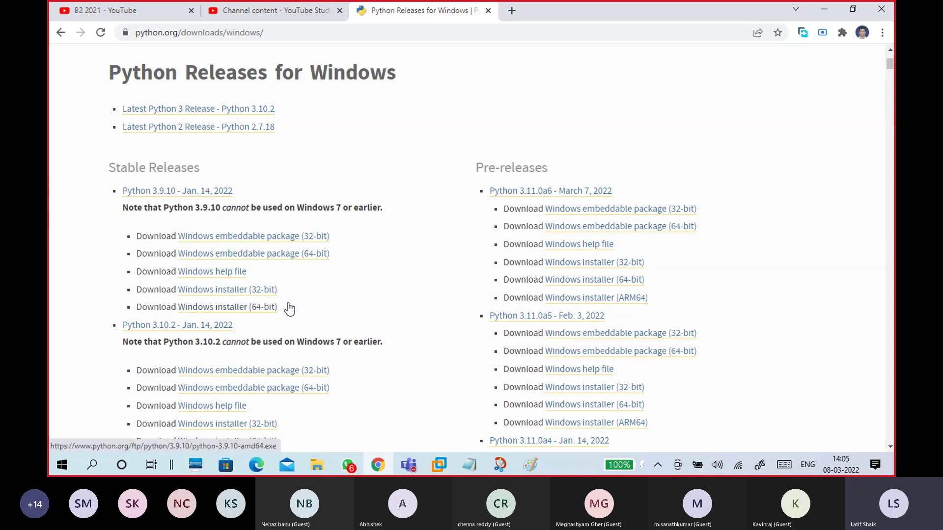
# Step: Return to the CTS15WinC1 virtual machine and check its available power options without choosing one
pyautogui.moveTo(437, 465)
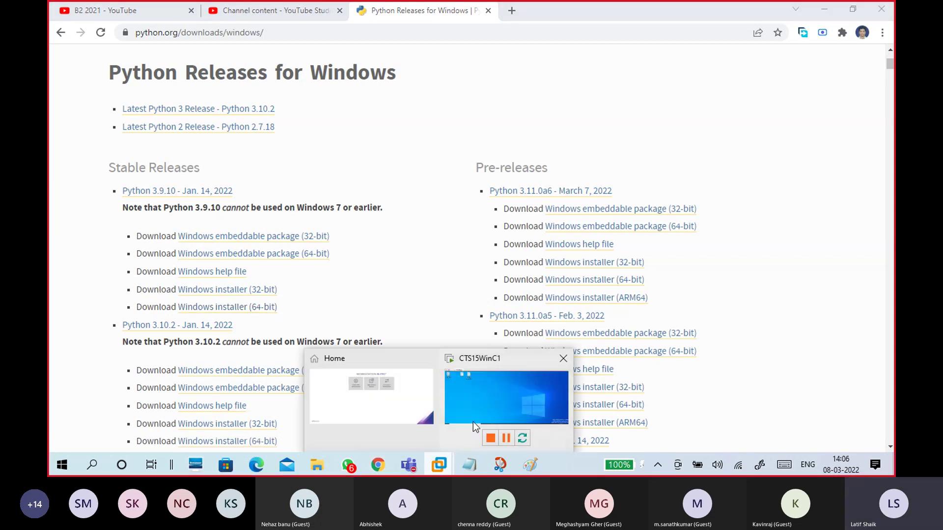
pyautogui.click(477, 422)
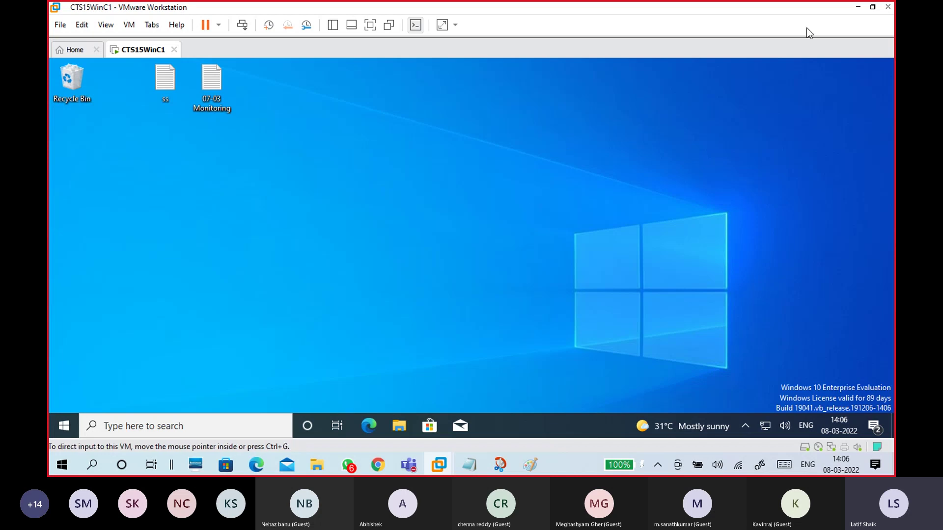
pyautogui.click(64, 425)
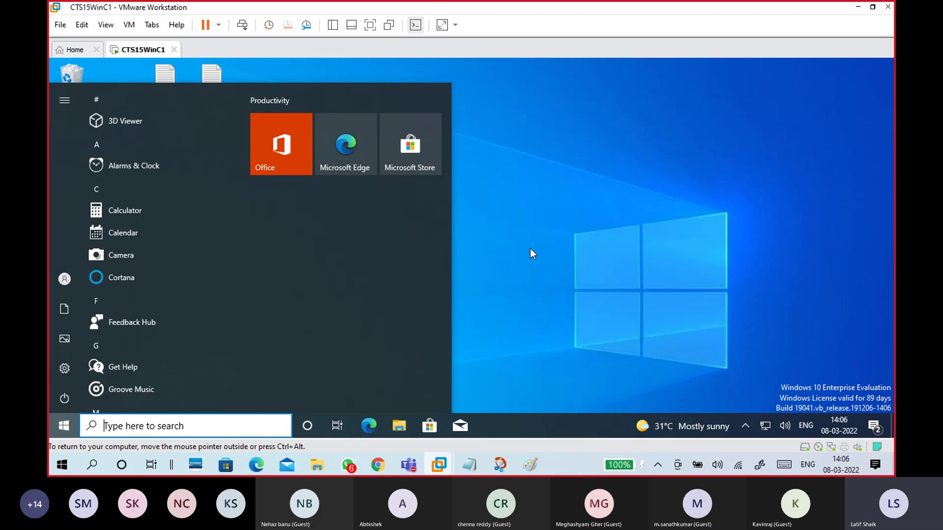
pyautogui.click(66, 398)
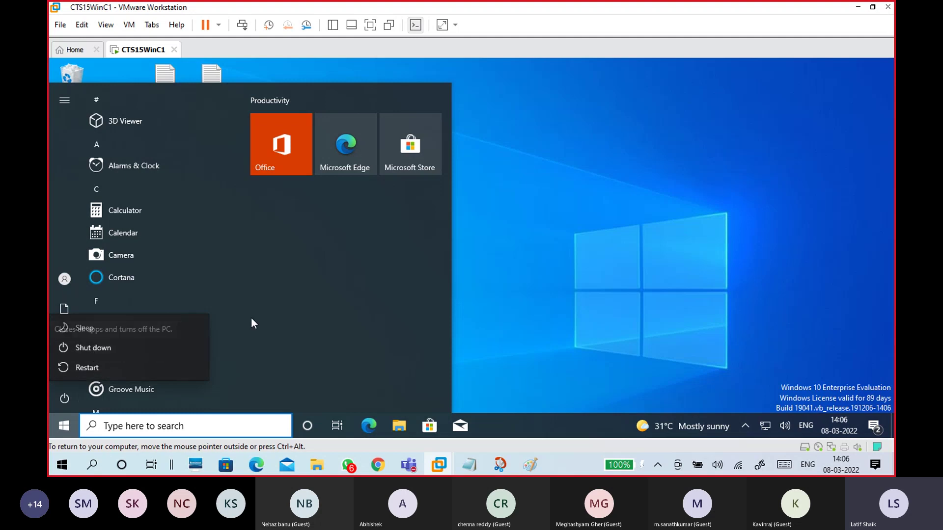
pyautogui.click(365, 334)
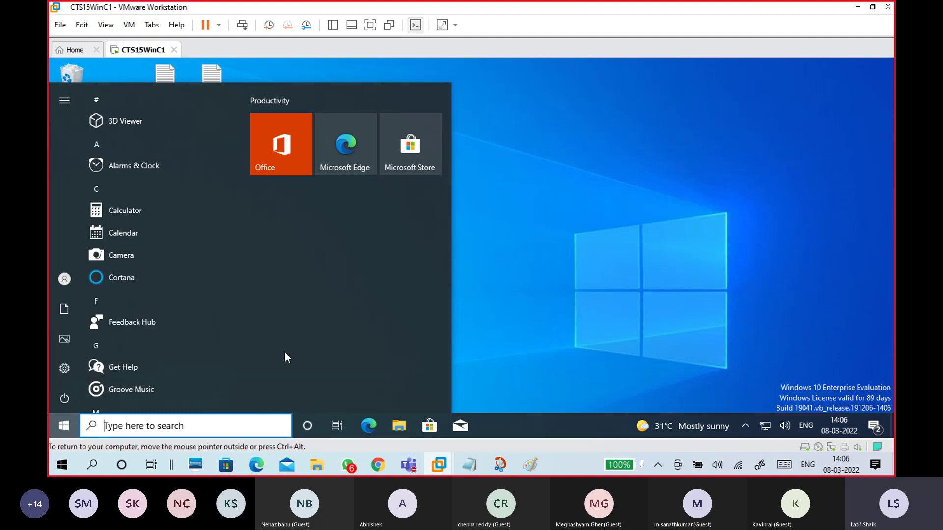
# Step: Open Windows Update in the virtual machine's settings, review the available updates, and start installing the pending ones
pyautogui.click(65, 369)
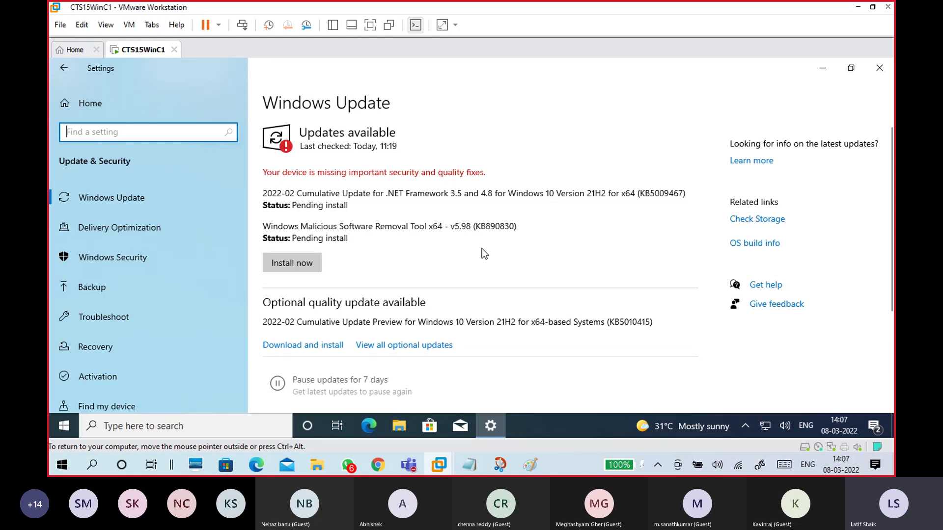
pyautogui.scroll(-1, 527, 240)
pyautogui.scroll(-1, 527, 240)
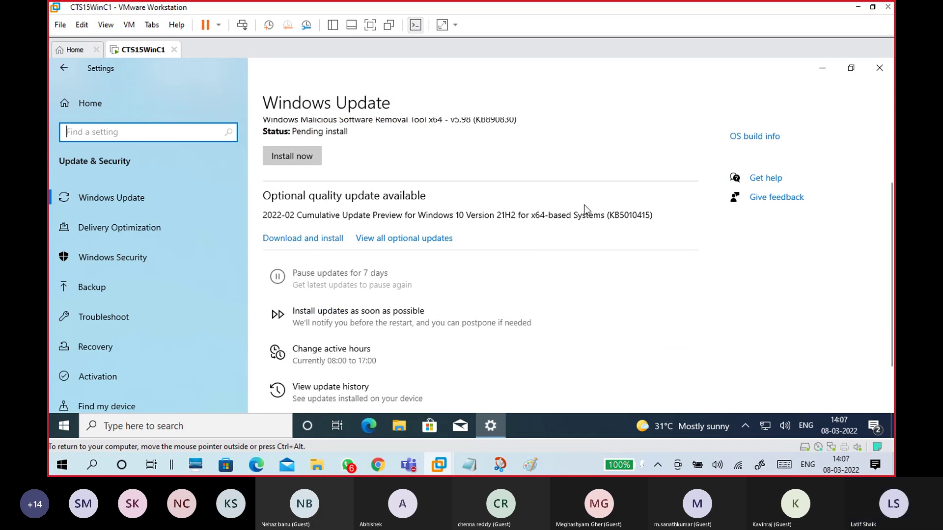
pyautogui.scroll(2, 584, 208)
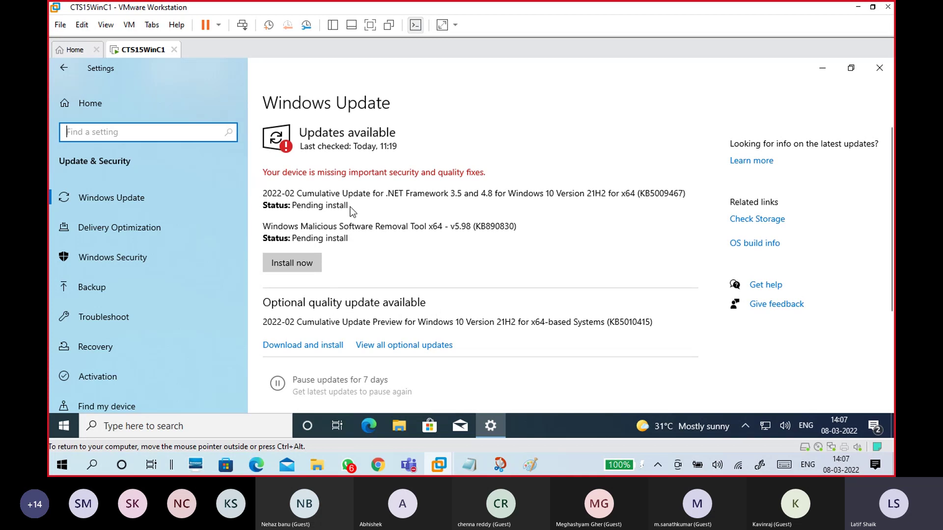
pyautogui.click(299, 264)
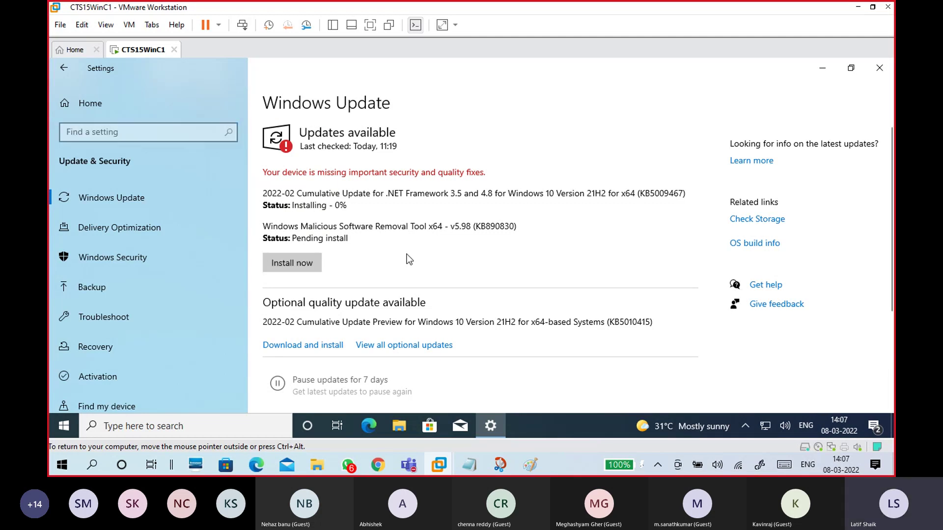
pyautogui.click(305, 263)
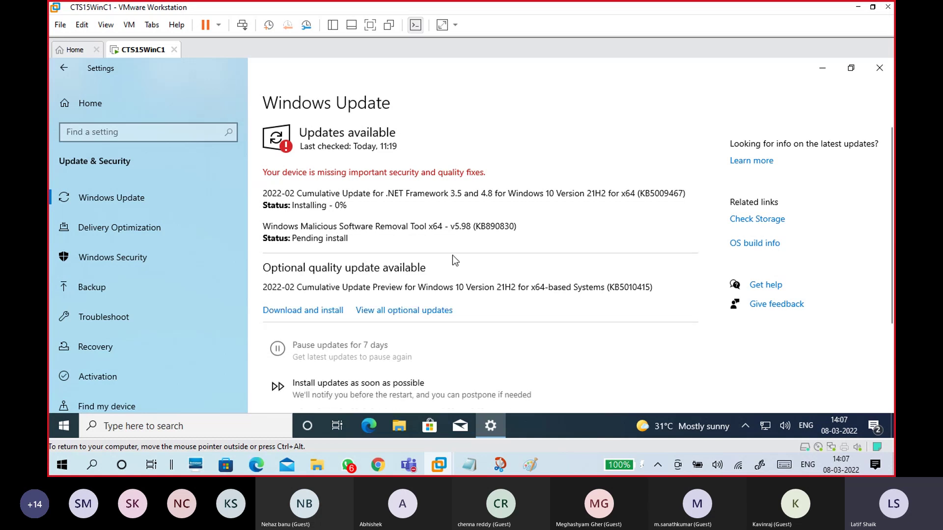
# Step: Check the power options again while the updates install, and dismiss them without shutting down or restarting
pyautogui.click(64, 426)
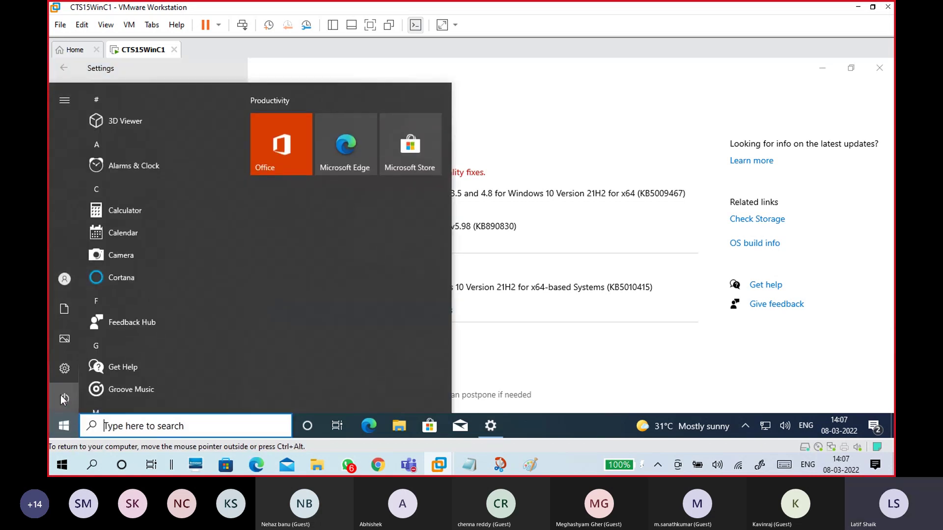
pyautogui.moveTo(63, 397)
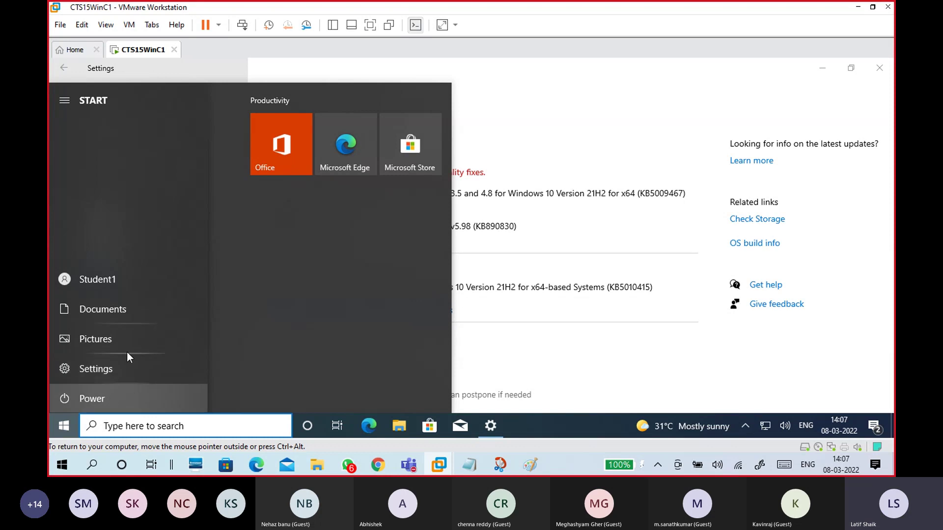
pyautogui.click(113, 402)
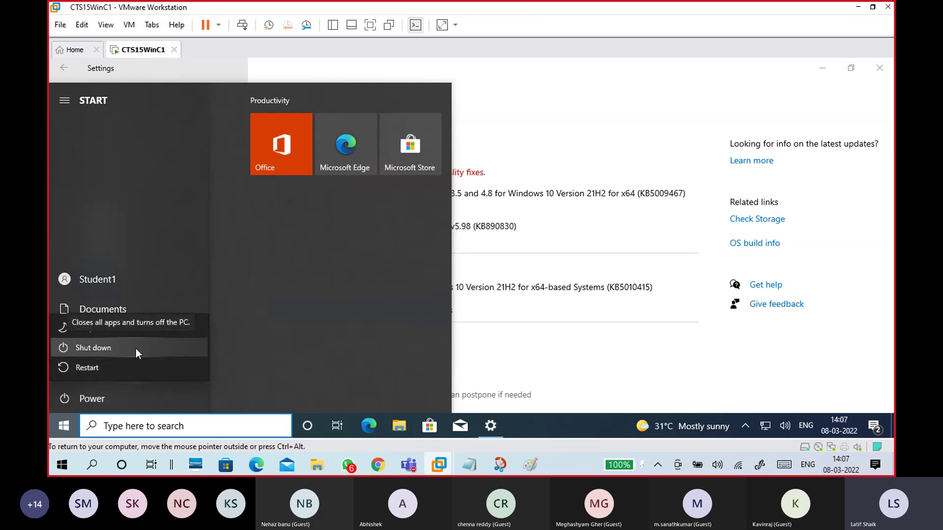
pyautogui.click(574, 84)
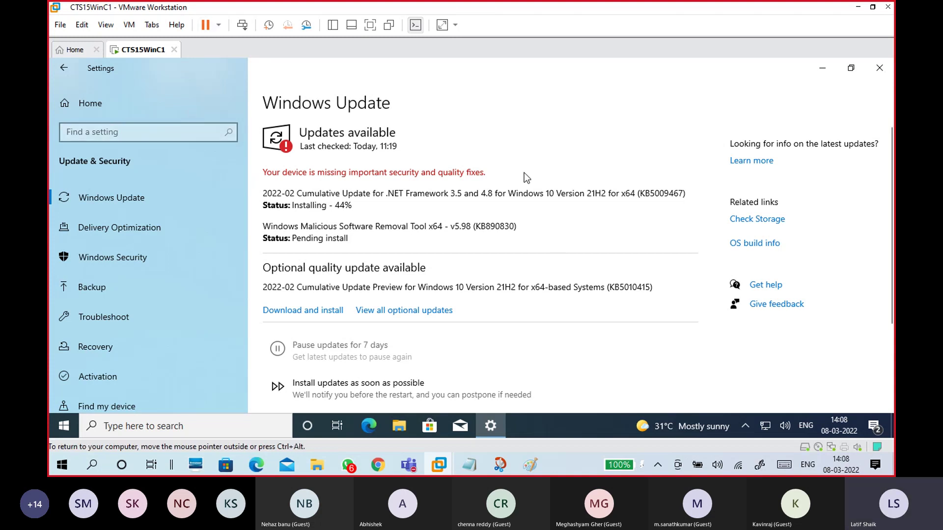
# Step: Minimize the Windows Update window, bring it back to check the installation progress, and put it away again
pyautogui.click(820, 70)
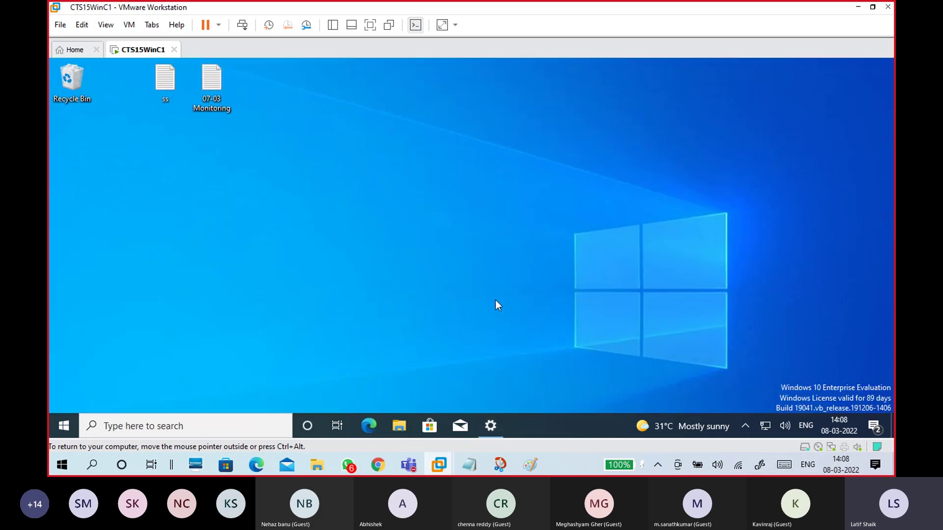
pyautogui.click(488, 427)
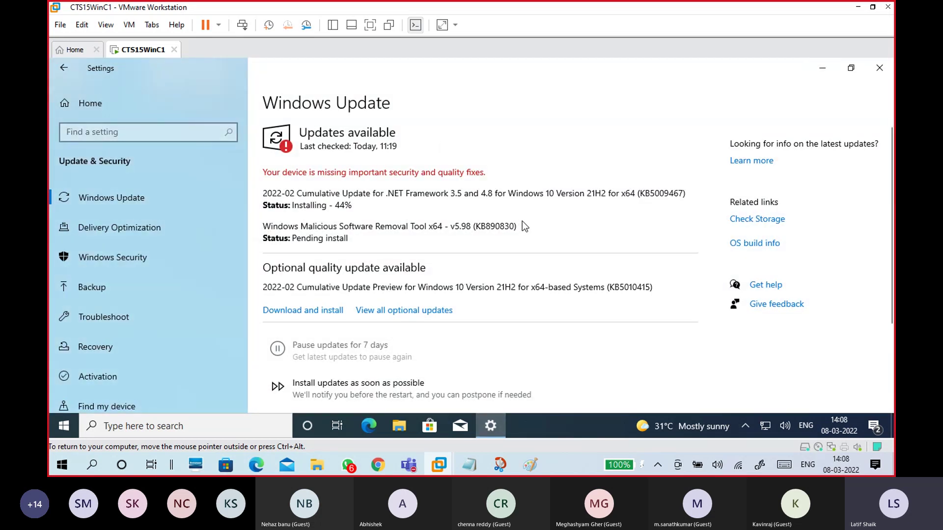
pyautogui.click(821, 70)
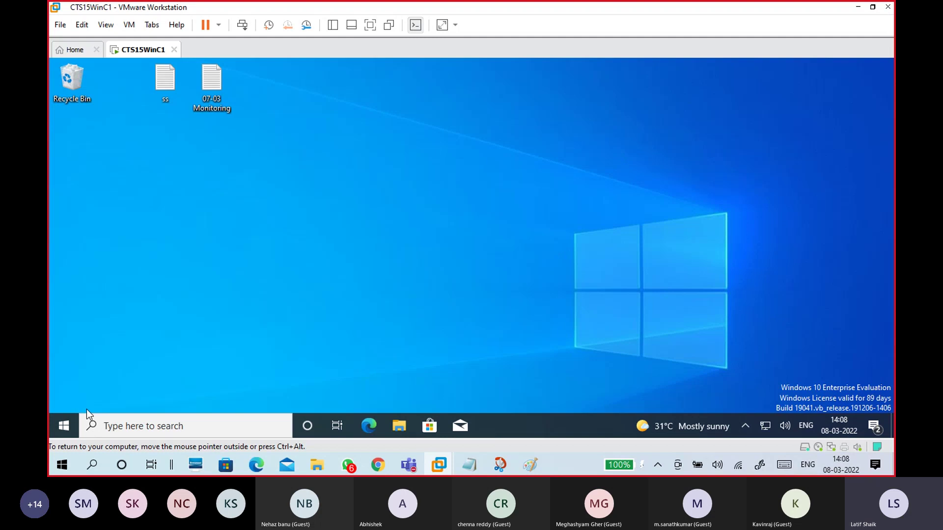
# Step: Look at the virtual machine's power options once more and dismiss them without choosing any
pyautogui.click(64, 426)
pyautogui.click(63, 400)
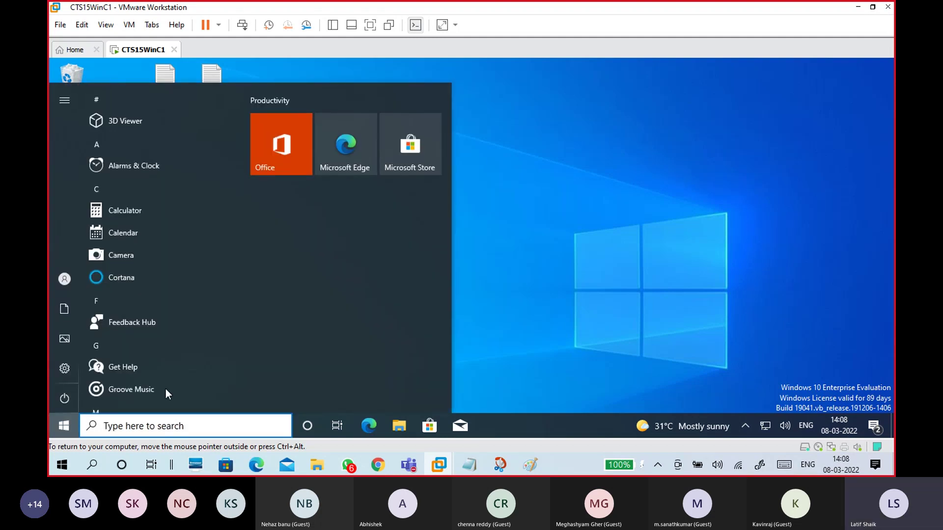
pyautogui.click(559, 338)
pyautogui.click(558, 340)
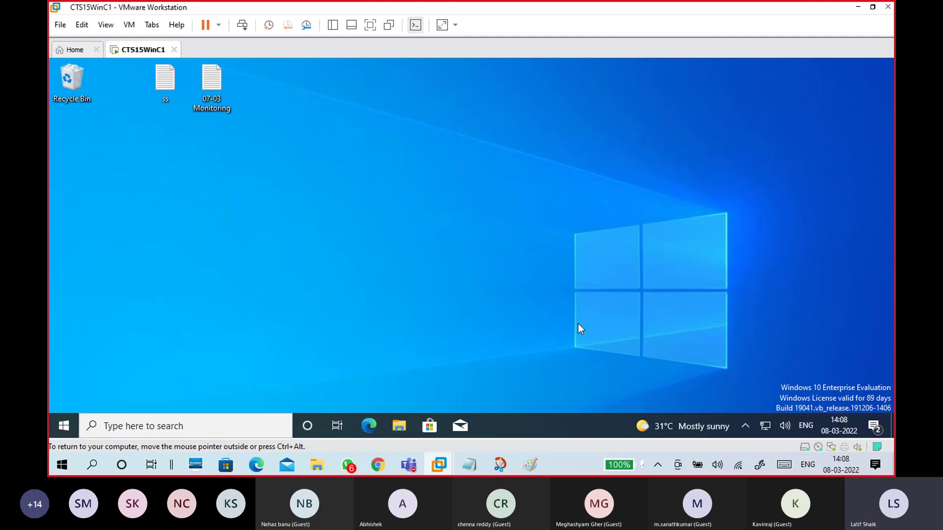
# Step: Minimize the virtual machine window and close the Python Releases for Windows page in the browser
pyautogui.click(855, 7)
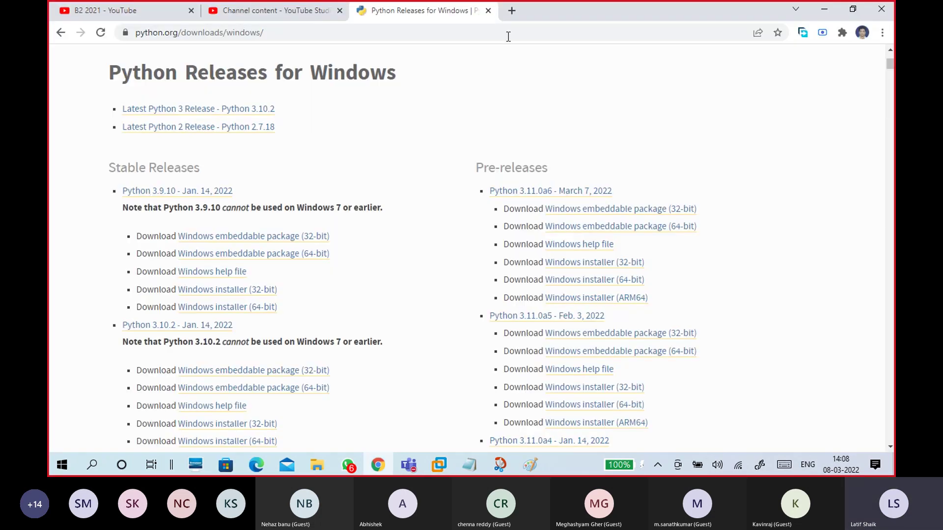
pyautogui.click(489, 10)
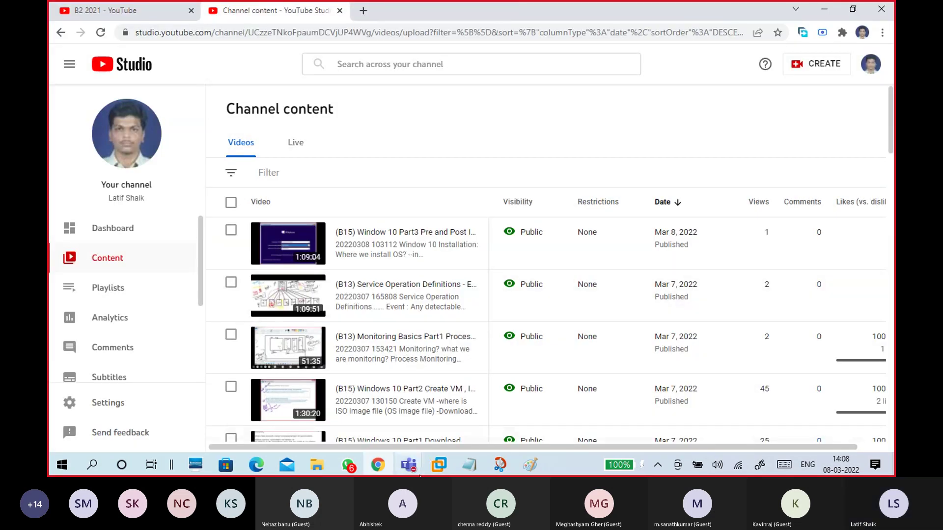
# Step: Switch to the CTS Classes Test 1 meeting in Microsoft Teams and request to stop its recording
pyautogui.moveTo(408, 465)
pyautogui.click(421, 433)
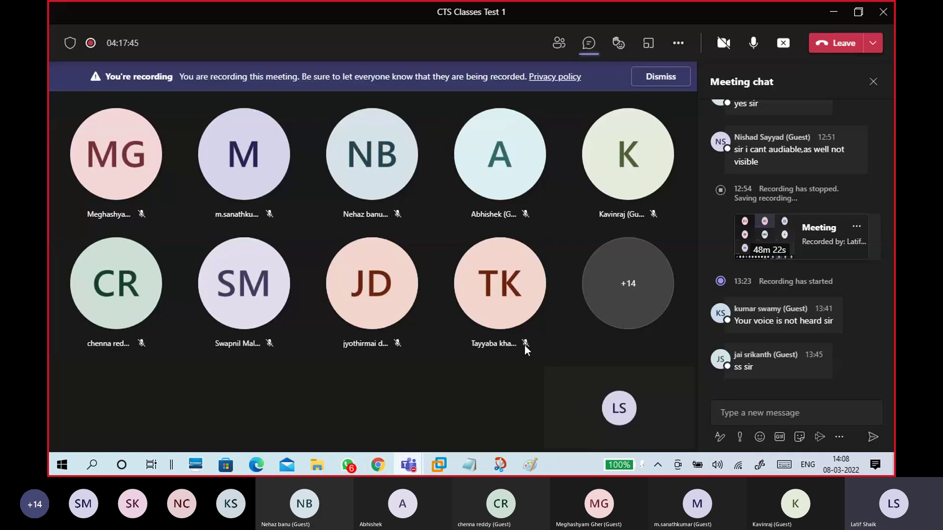
pyautogui.click(678, 43)
pyautogui.click(708, 375)
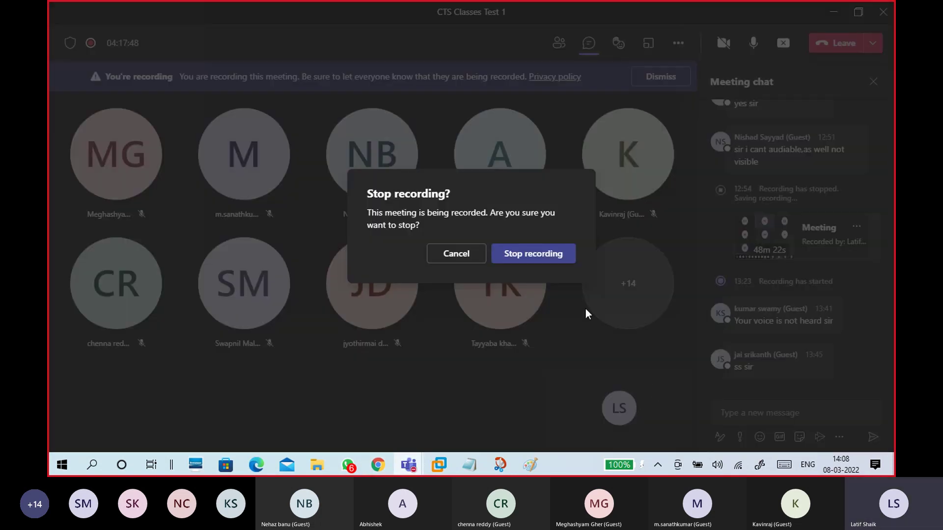